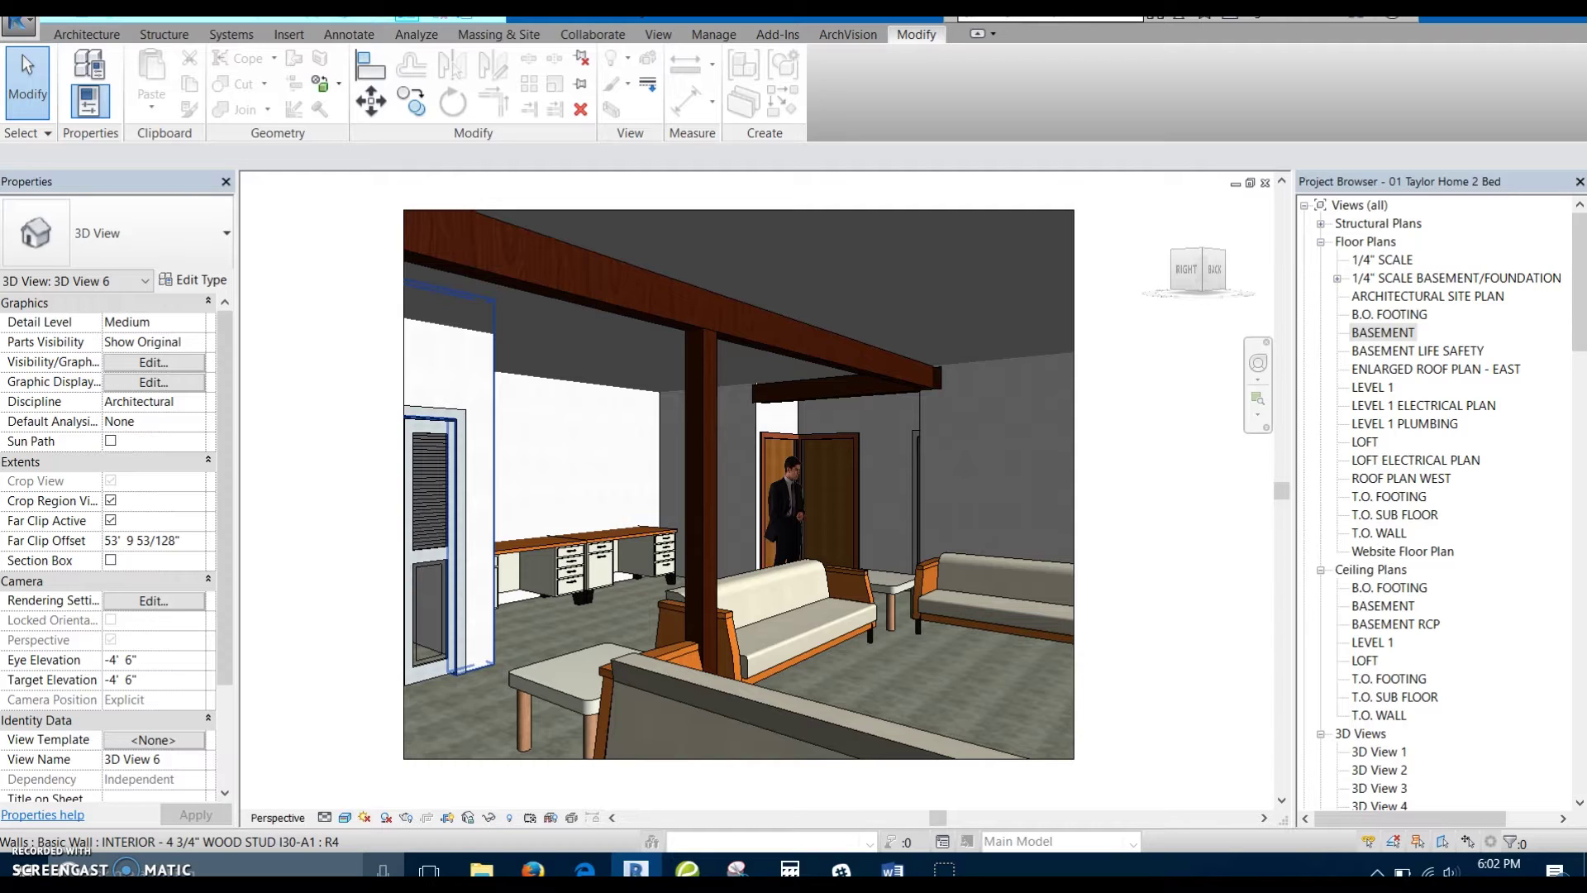
# - Clear the wall selection, zoom around the column on the BASEMENT plan, then show the {3D} view
pyautogui.click(1194, 632)
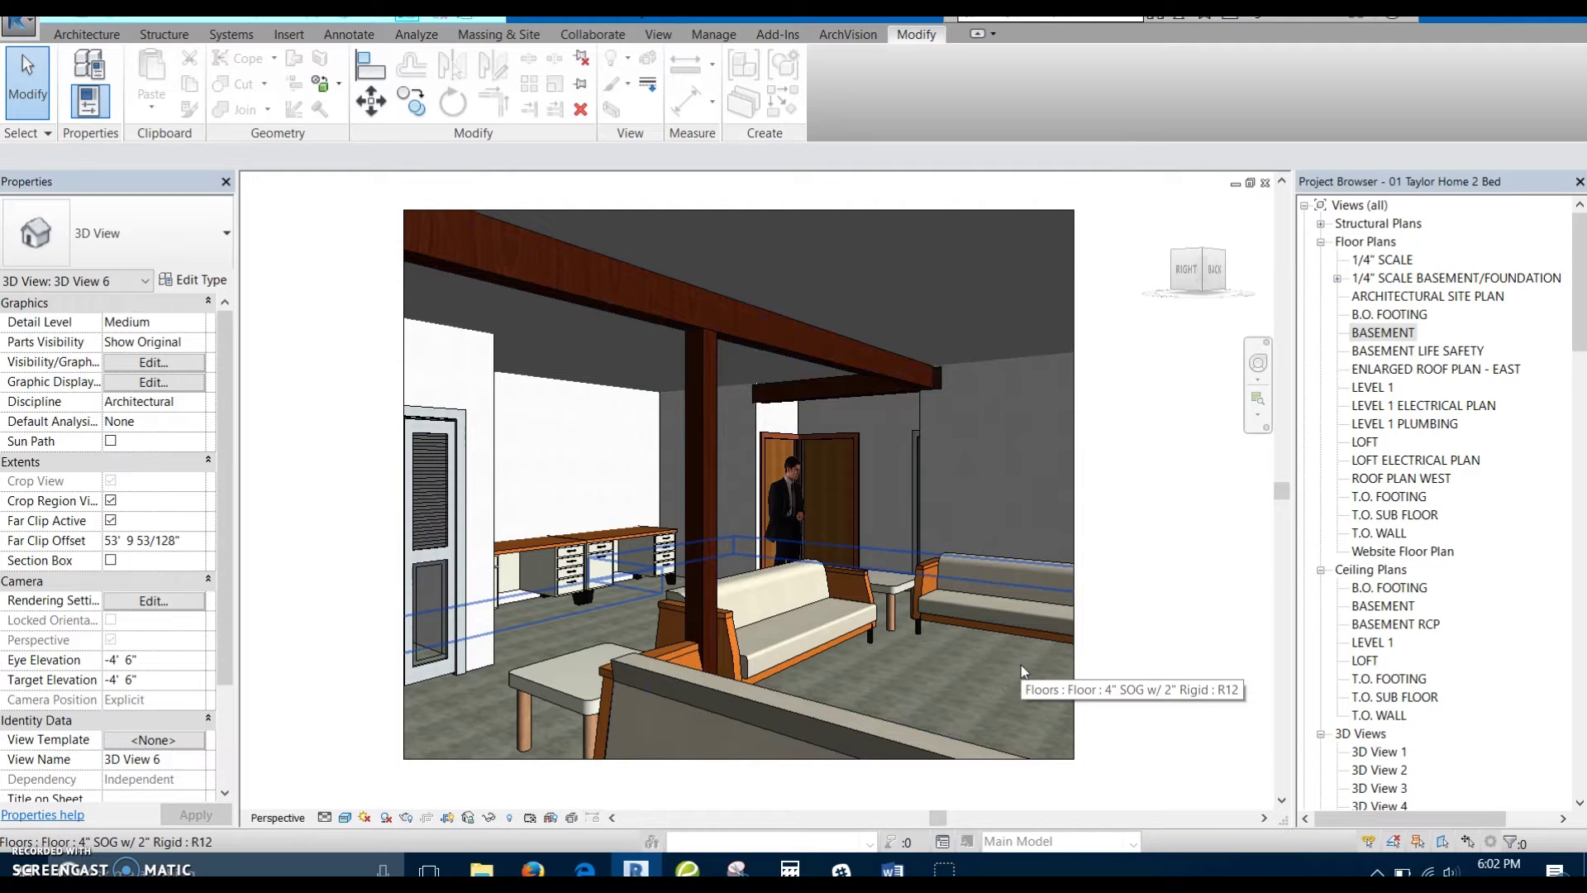
pyautogui.hotkey('ctrl', 'Tab')
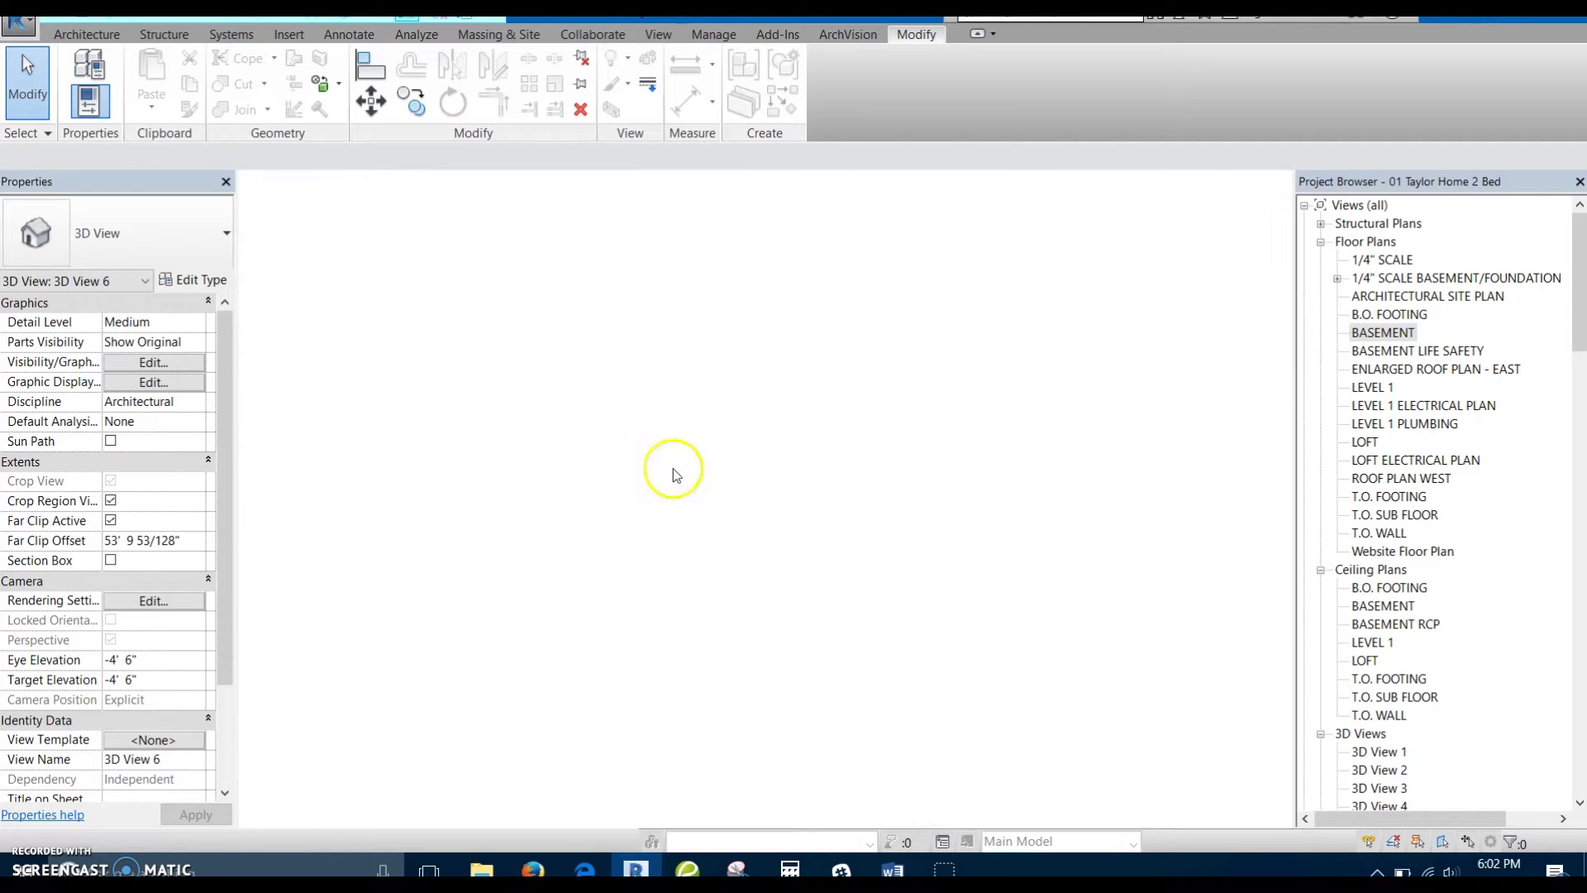
pyautogui.hotkey('ctrl', 'Tab')
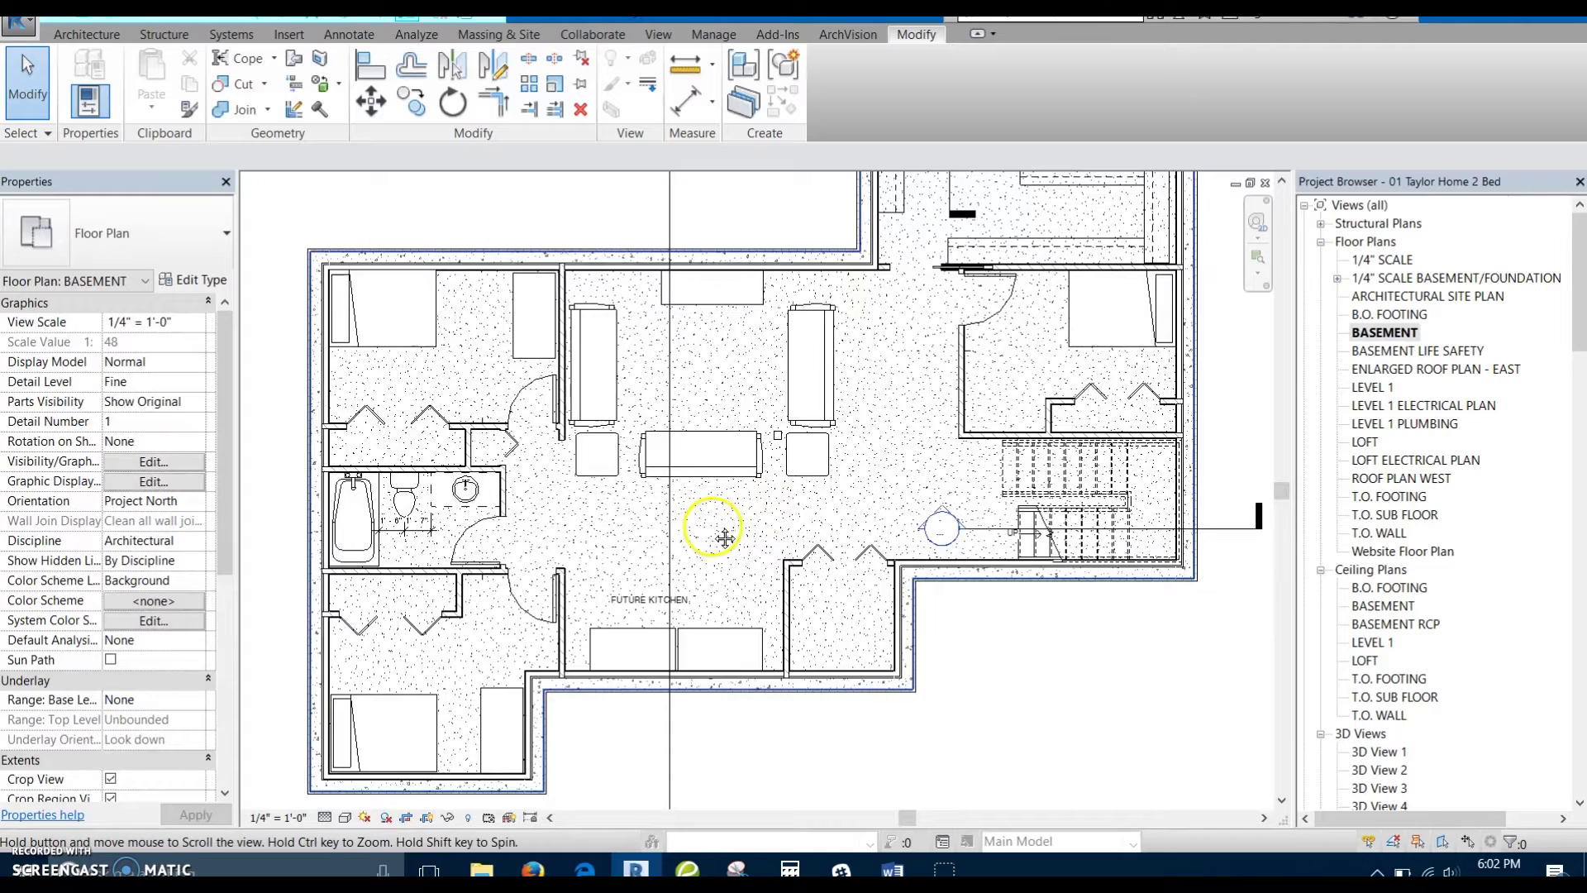
pyautogui.scroll(2, 711, 538)
pyautogui.scroll(1, 770, 446)
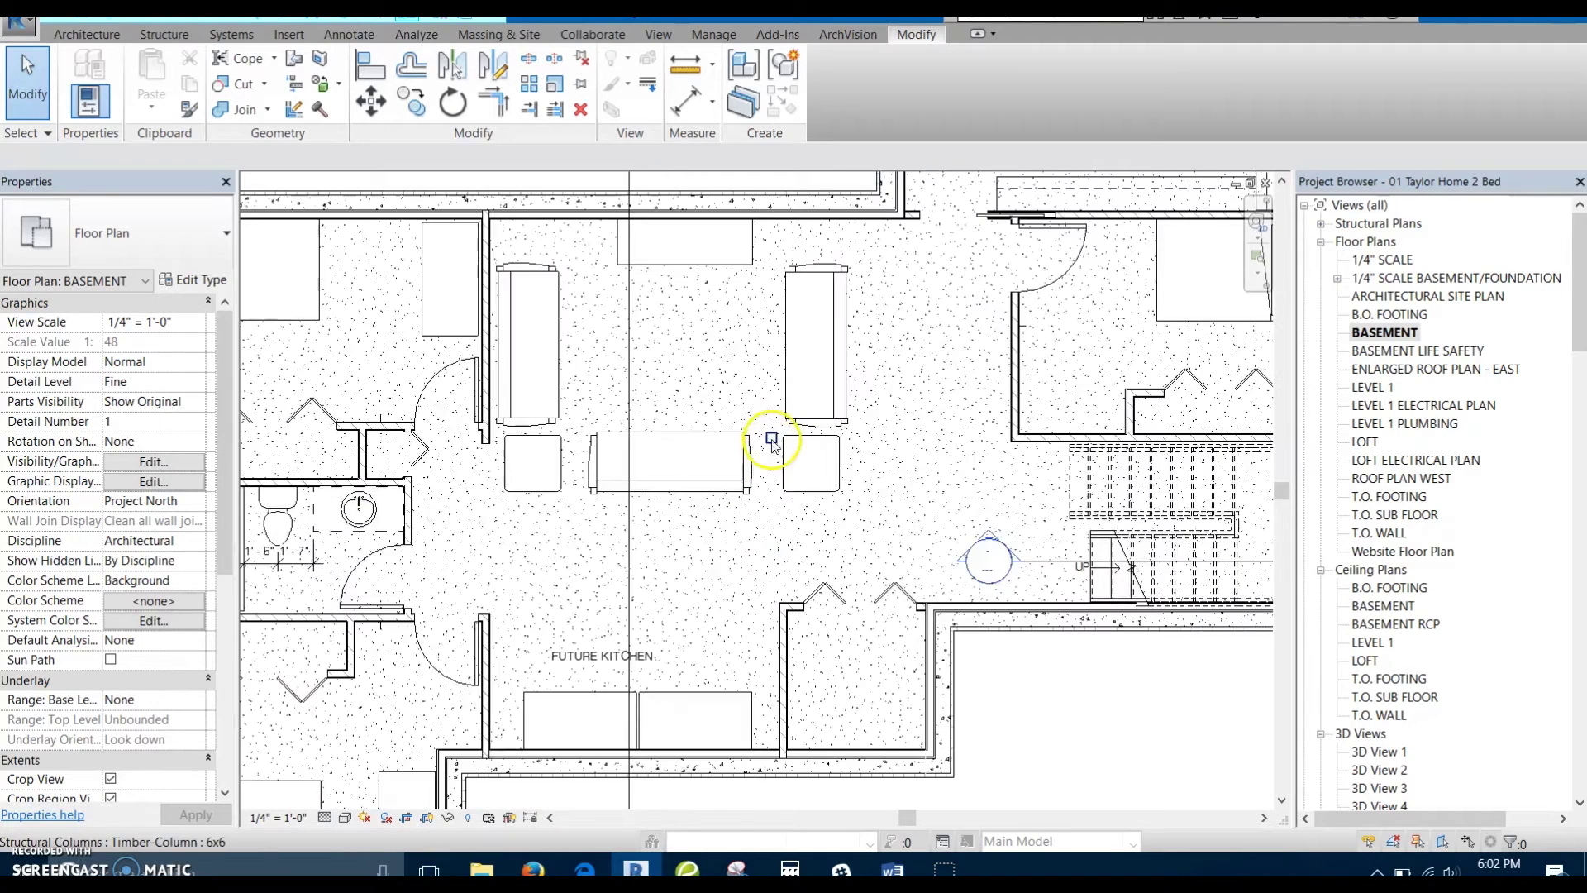
pyautogui.scroll(-4, 777, 435)
pyautogui.scroll(3, 772, 441)
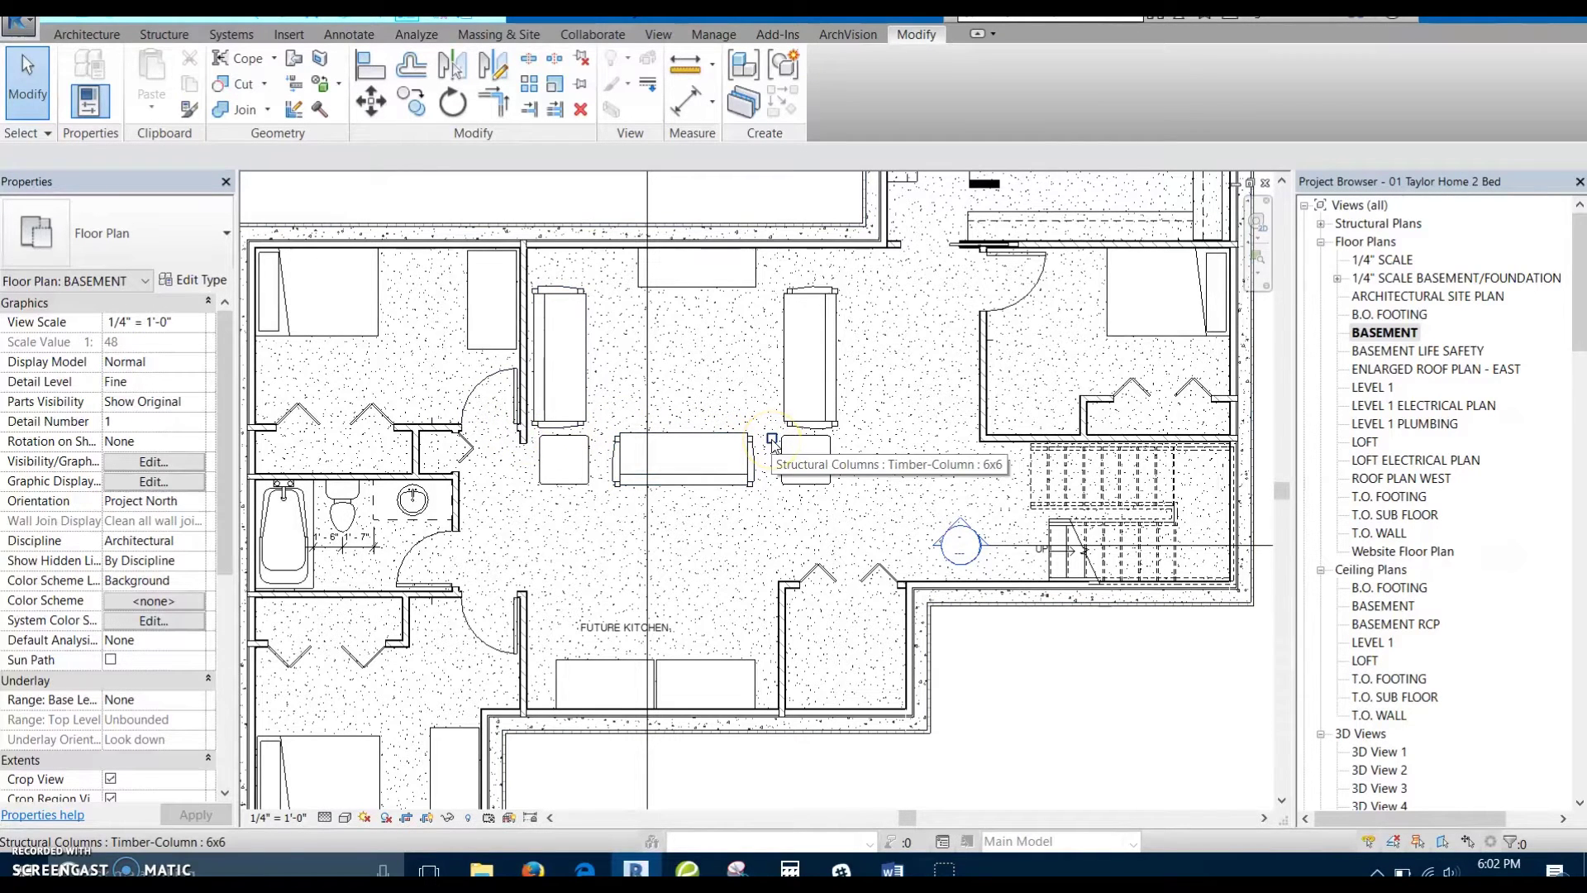
pyautogui.hotkey('ctrl', 'Tab')
# - Orbit the section-boxed 3D model side-on and zoom in on the basement beam and timber column
pyautogui.keyDown('shift'); pyautogui.moveTo(851, 454); pyautogui.dragTo(907, 471, button='middle'); pyautogui.keyUp('shift')
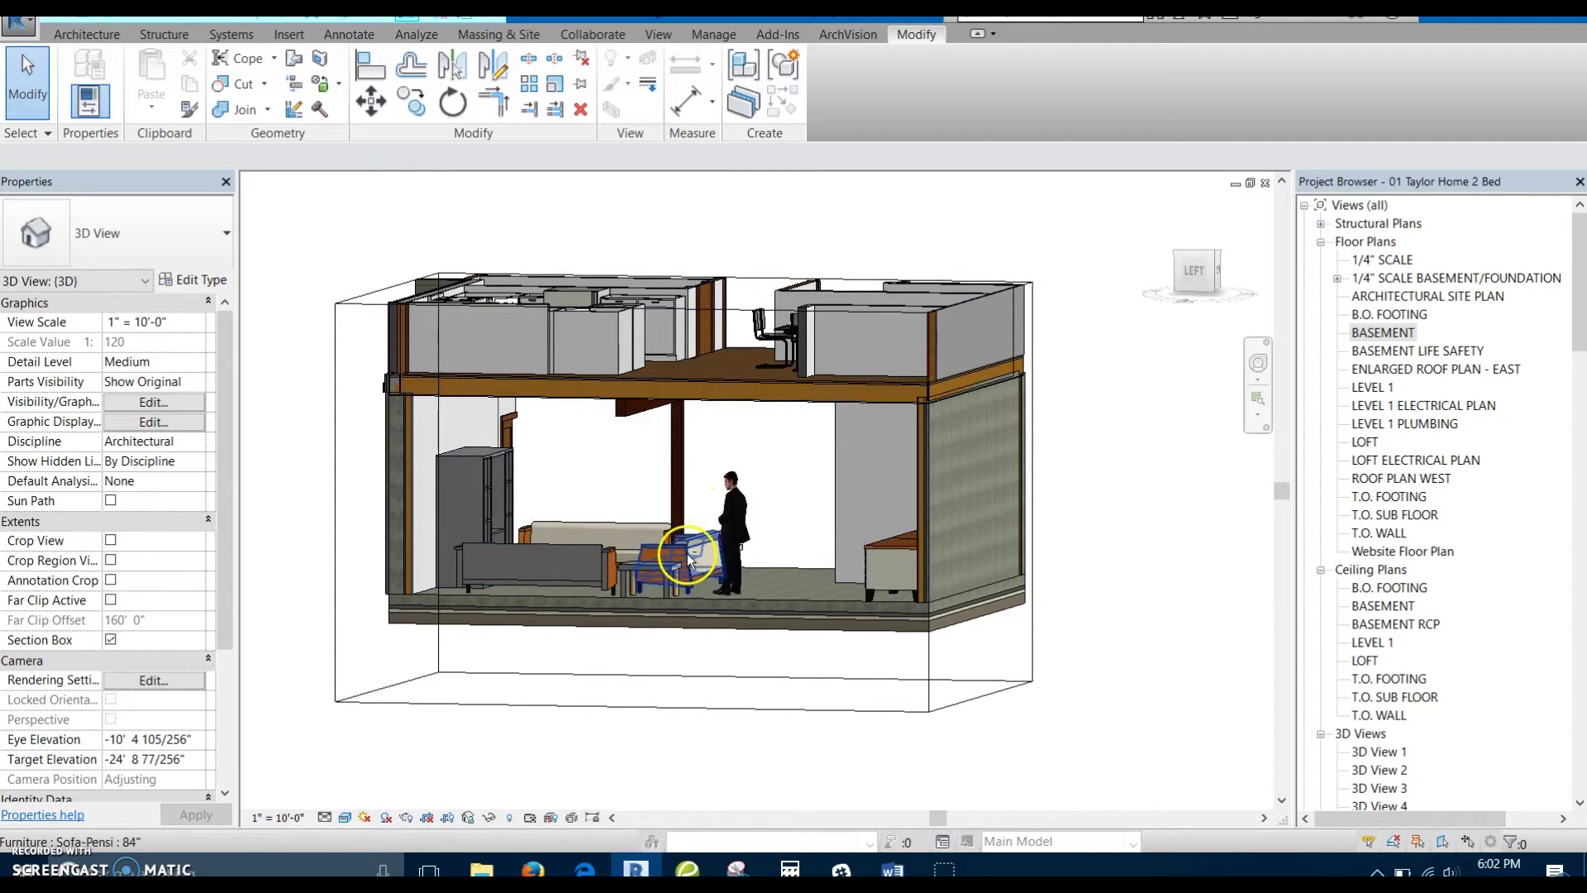
pyautogui.keyDown('shift'); pyautogui.moveTo(687, 553); pyautogui.dragTo(629, 533, button='middle'); pyautogui.keyUp('shift')
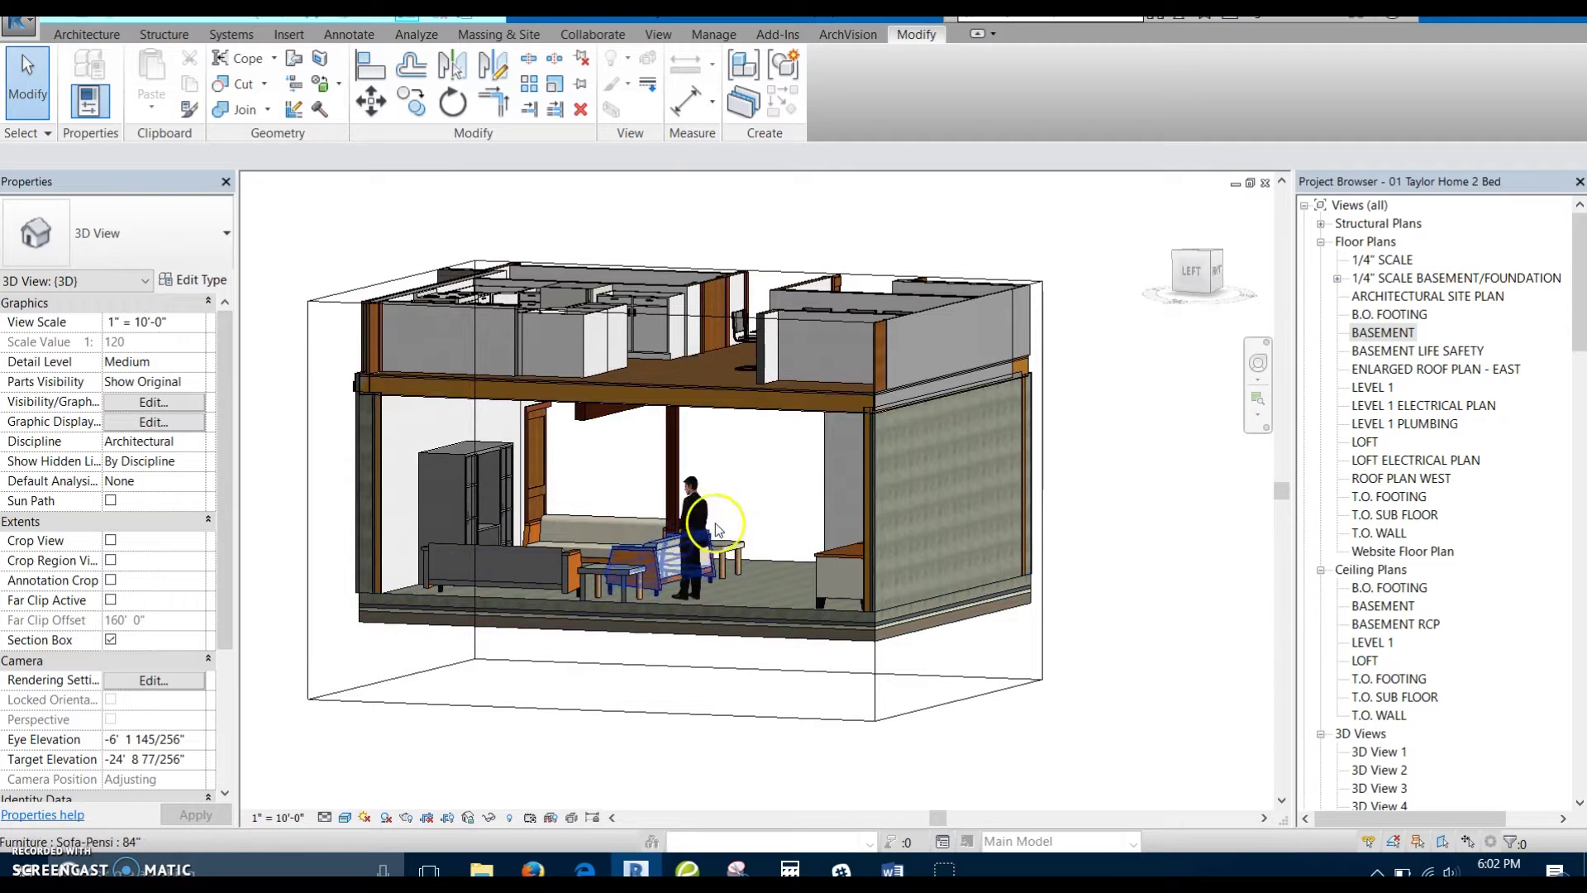
pyautogui.keyDown('shift'); pyautogui.moveTo(795, 558); pyautogui.dragTo(843, 529, button='middle'); pyautogui.keyUp('shift')
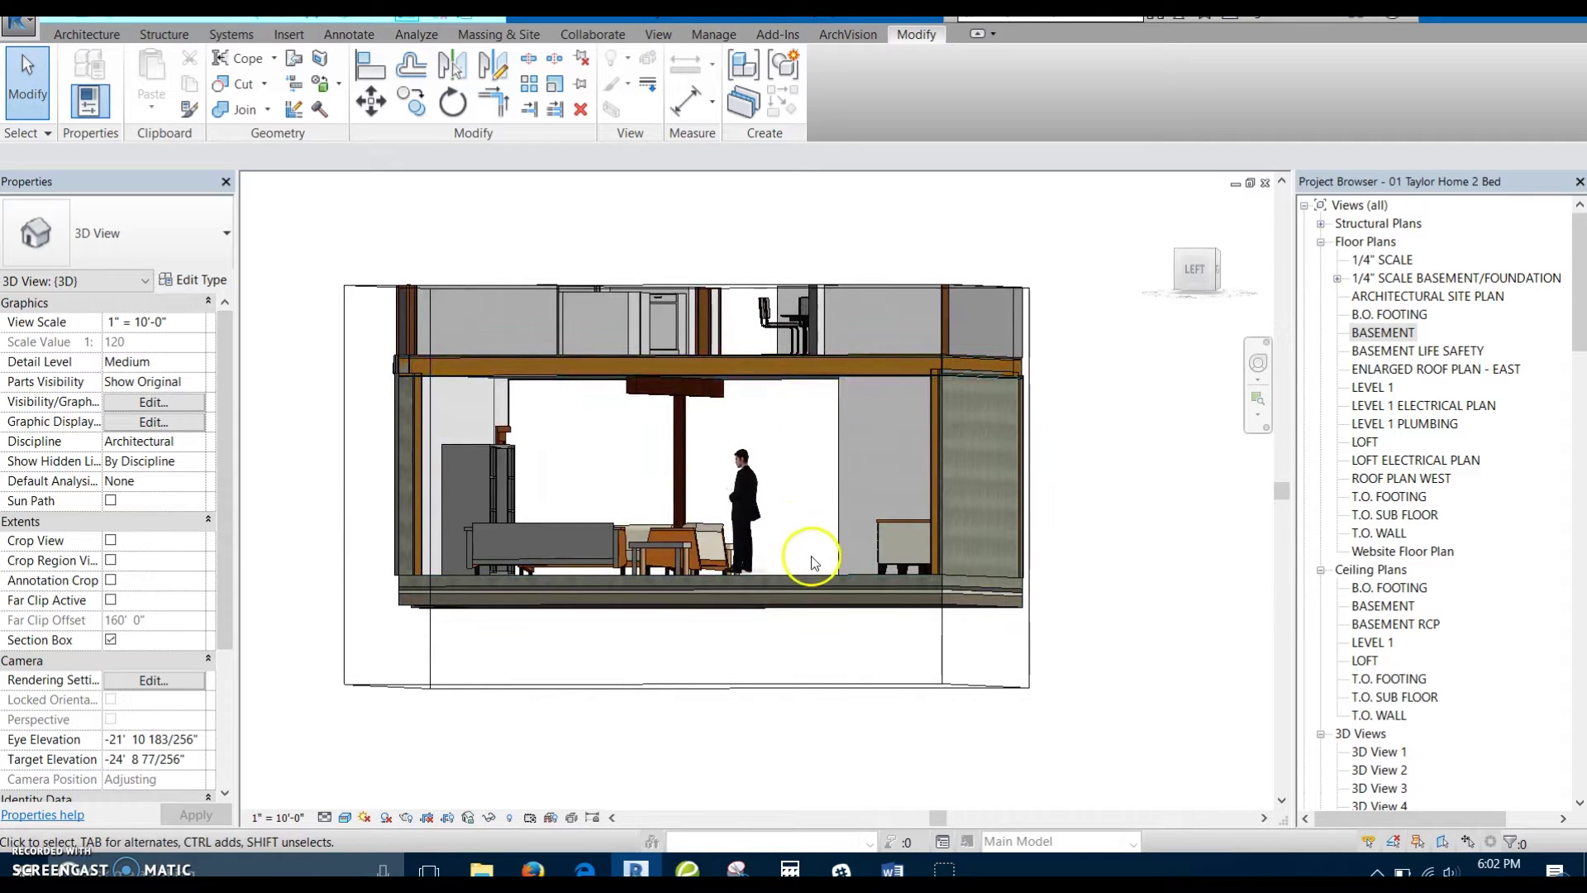
pyautogui.keyDown('shift'); pyautogui.moveTo(826, 540); pyautogui.dragTo(754, 425, button='middle'); pyautogui.keyUp('shift')
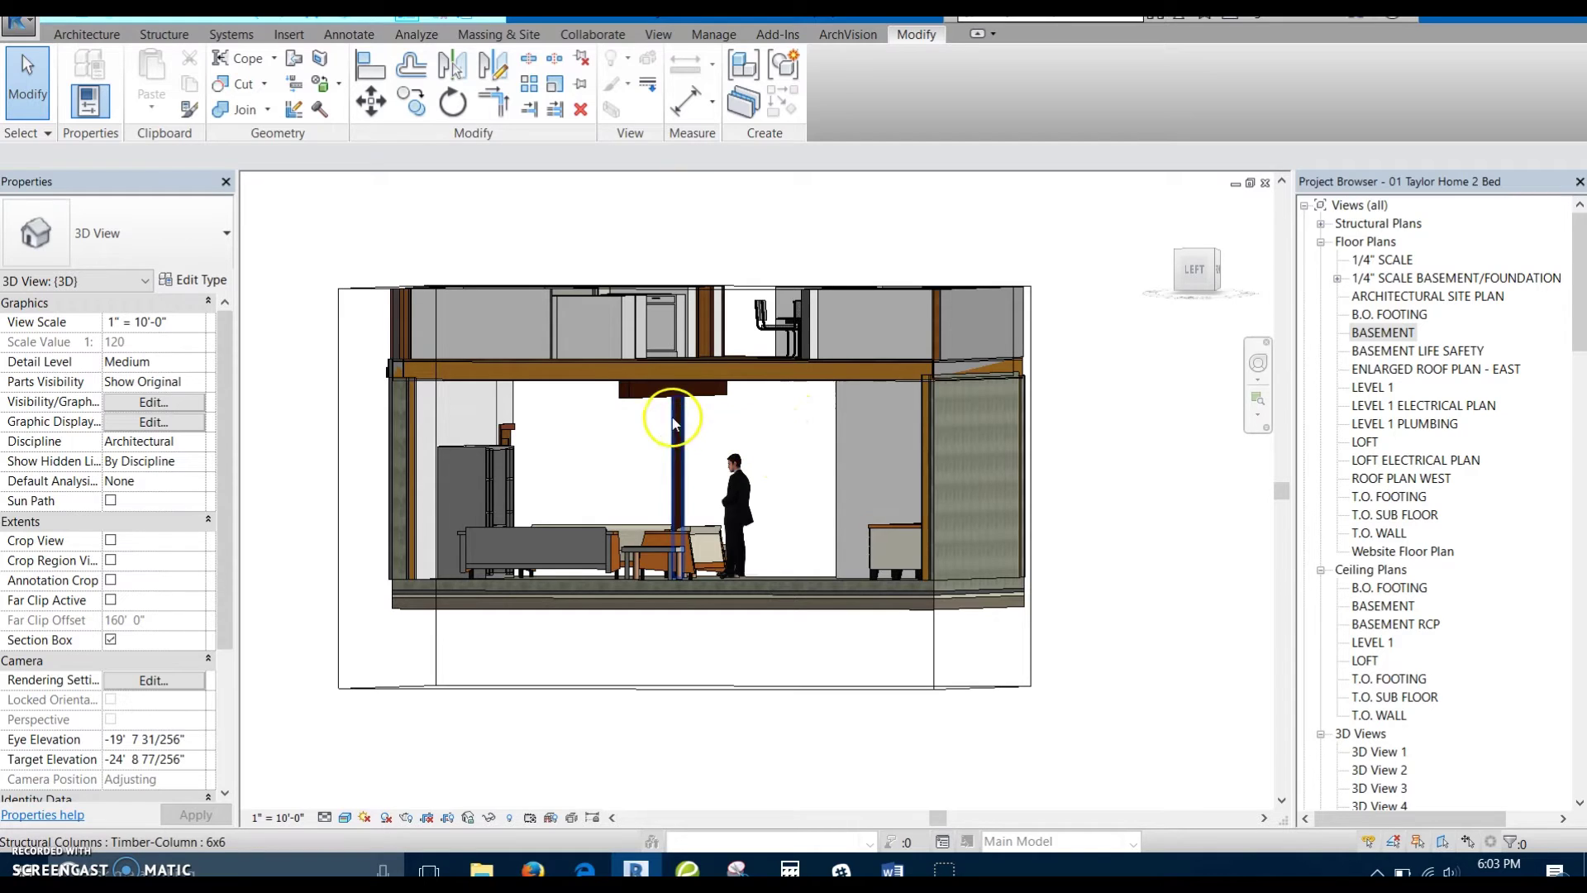
pyautogui.keyDown('shift'); pyautogui.moveTo(661, 388); pyautogui.dragTo(707, 468, button='middle'); pyautogui.keyUp('shift')
pyautogui.scroll(3, 698, 450)
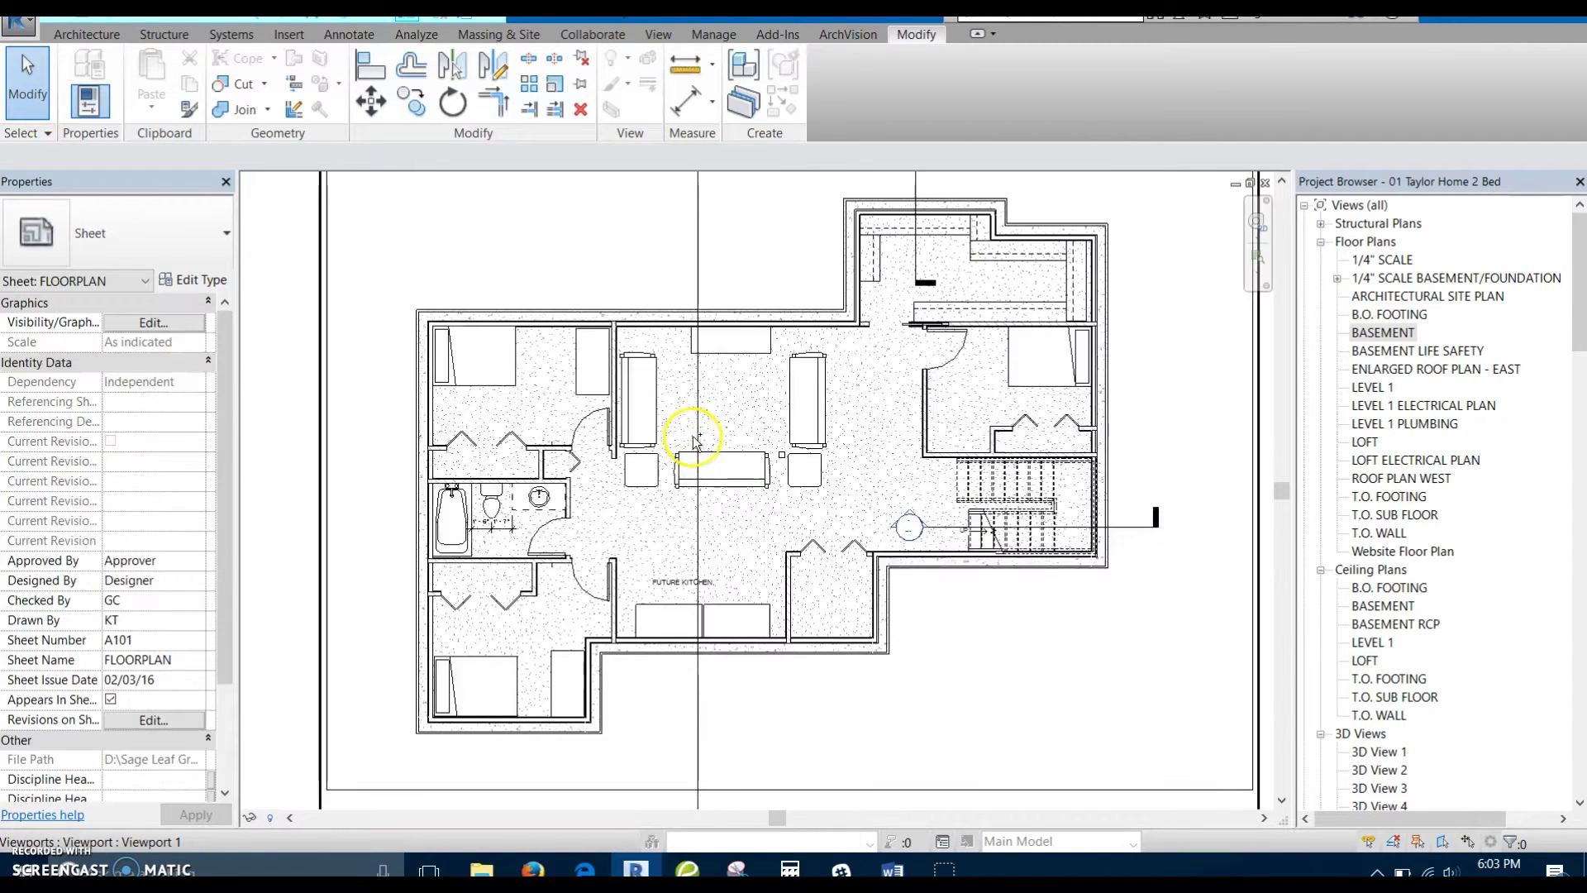
# - On the FLOORPLAN sheet viewport, dimension top to bottom basement wall with a middle split: 10'-1 3/8" and 14'-2 5/8"
pyautogui.scroll(3, 735, 496)
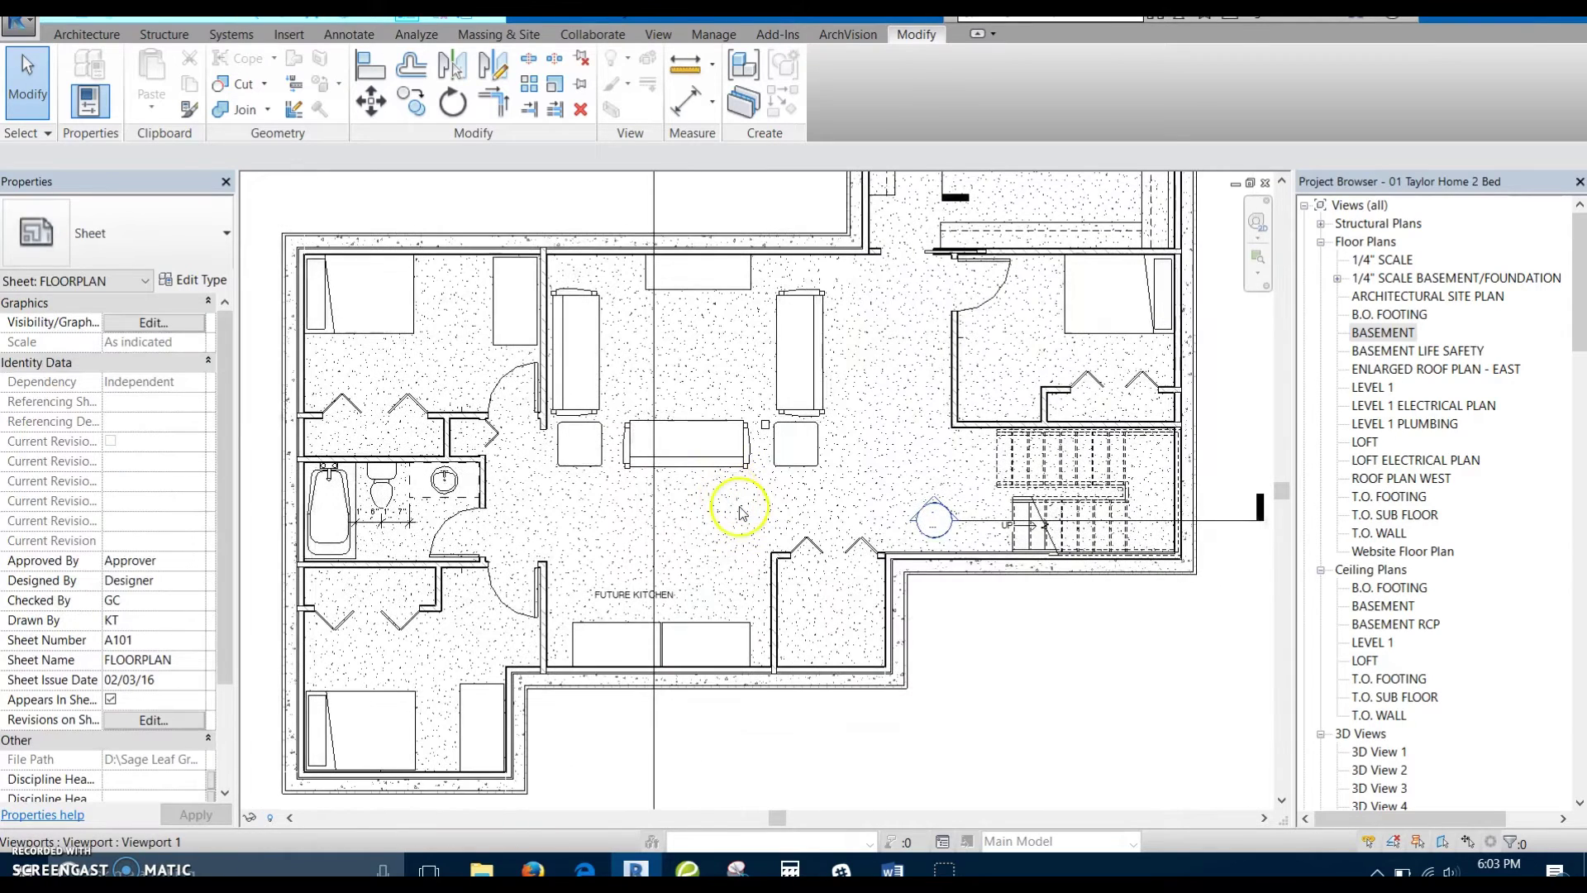
pyautogui.doubleClick(727, 506)
pyautogui.press('d')
pyautogui.press('i')
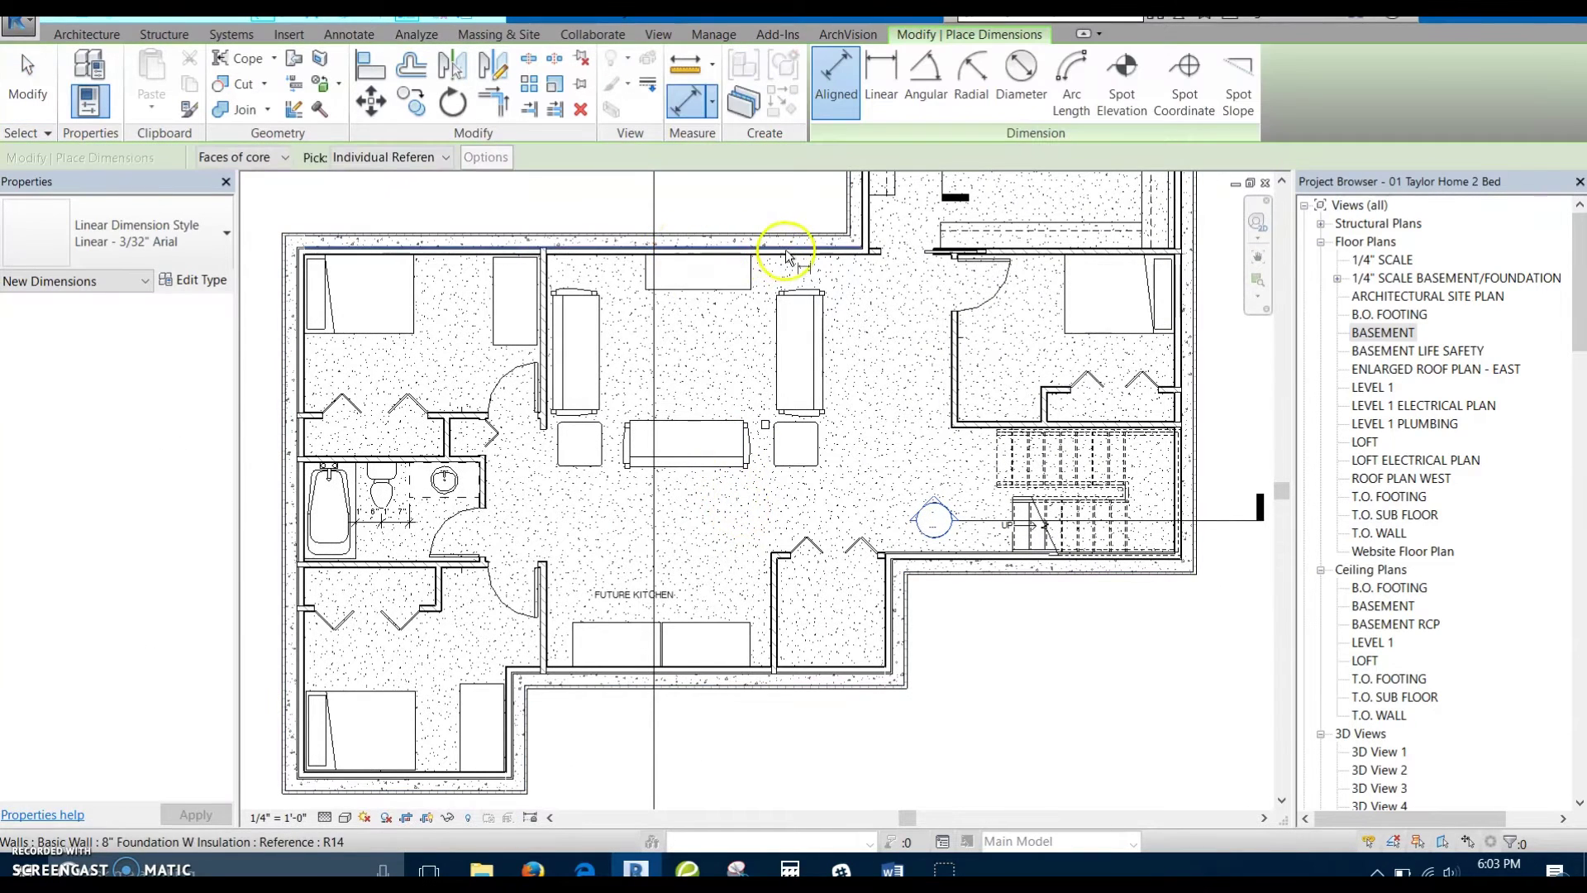
pyautogui.click(785, 252)
pyautogui.click(765, 673)
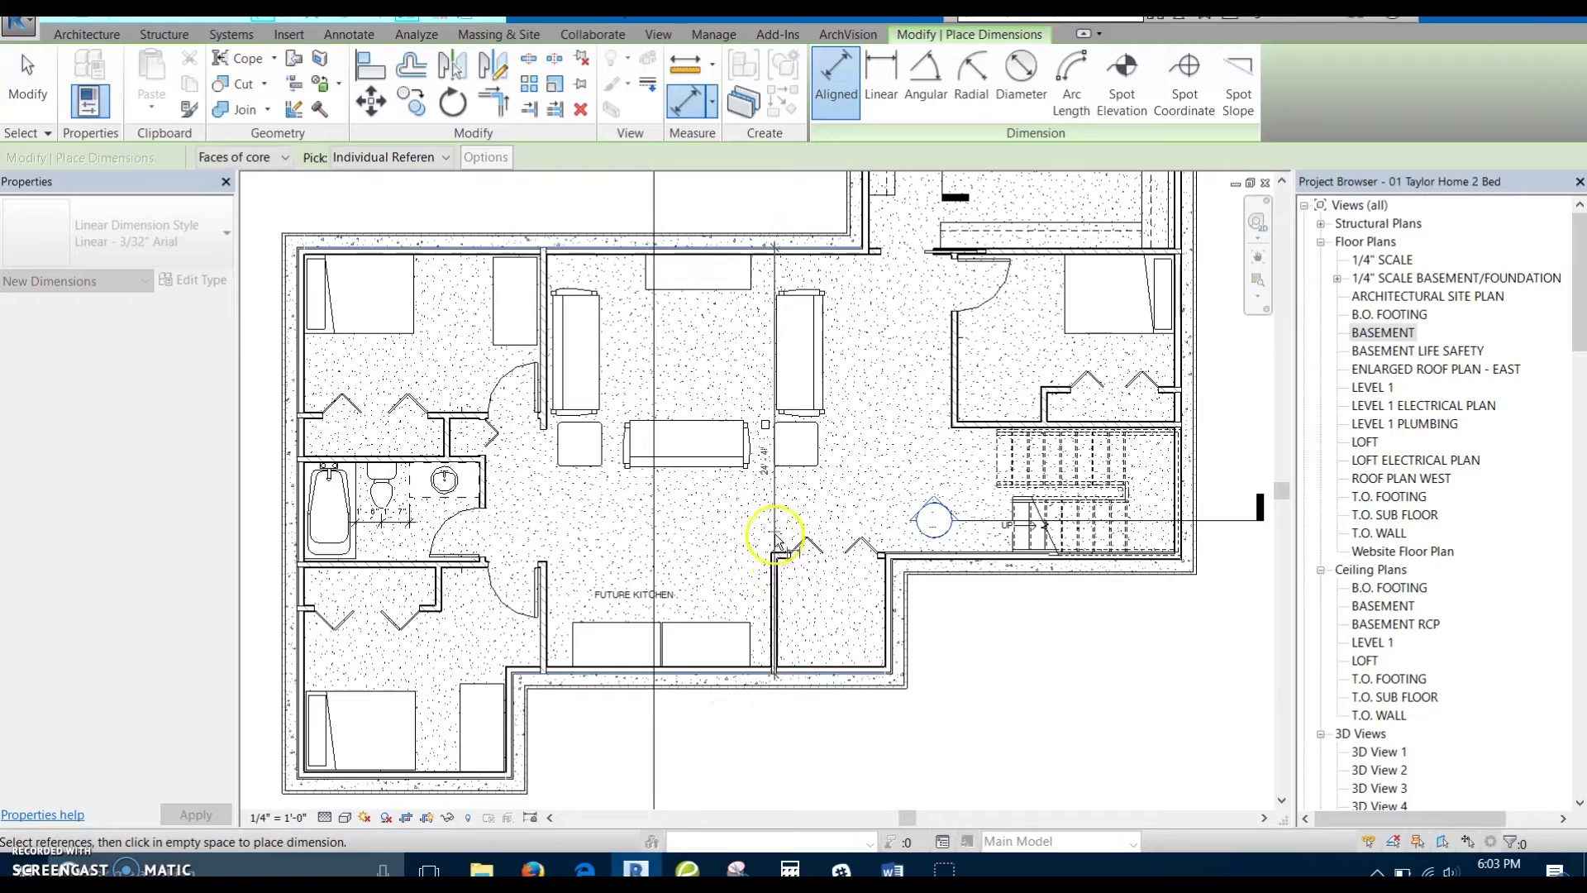
pyautogui.scroll(1, 770, 525)
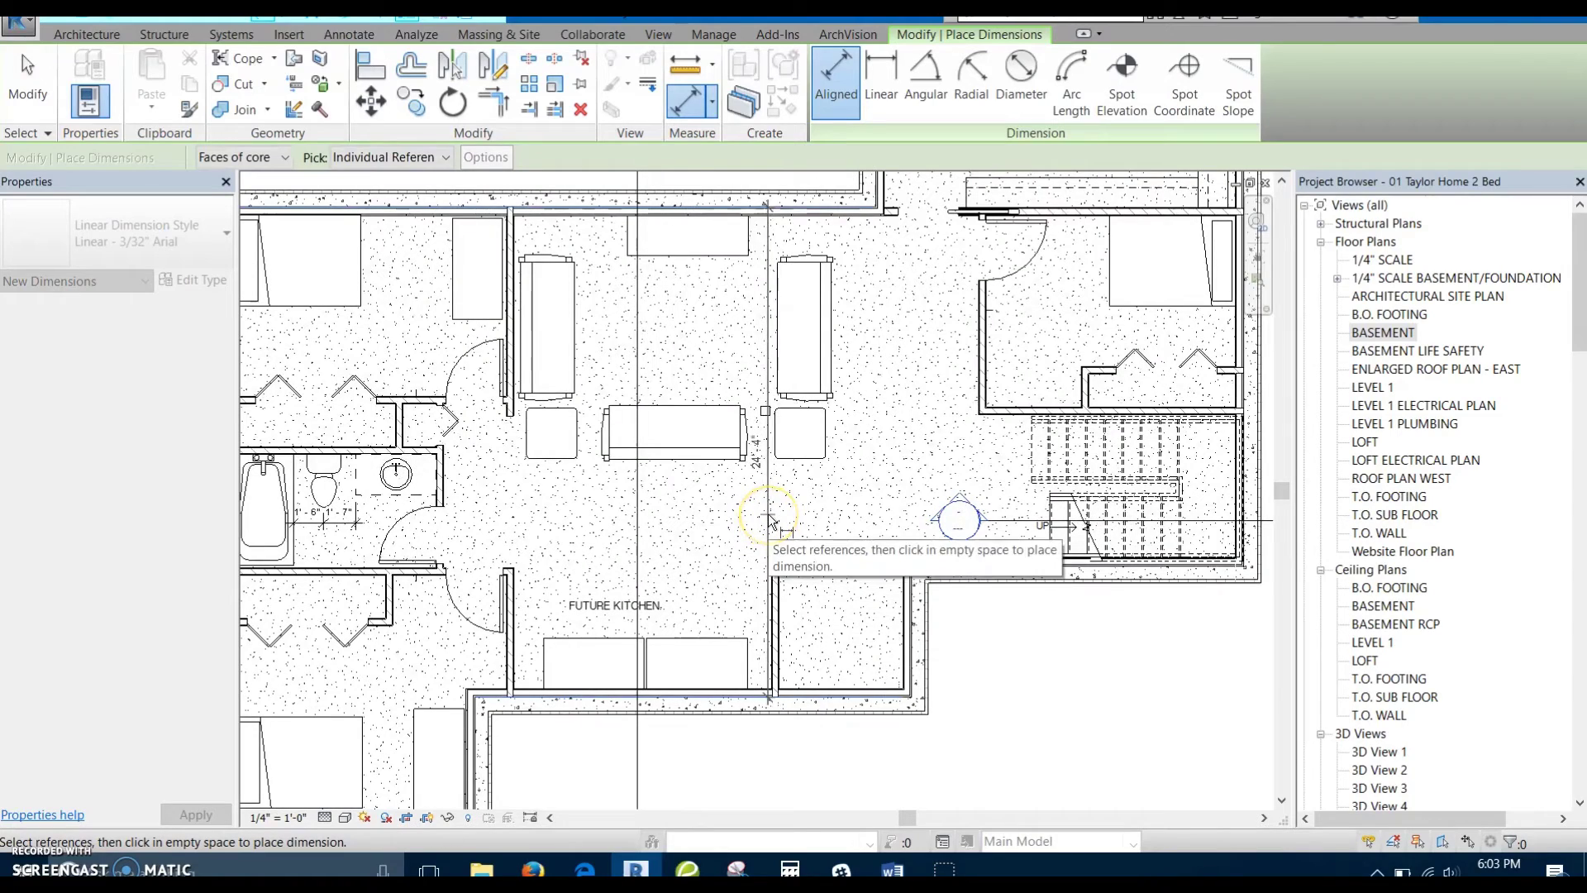
pyautogui.scroll(-2, 818, 505)
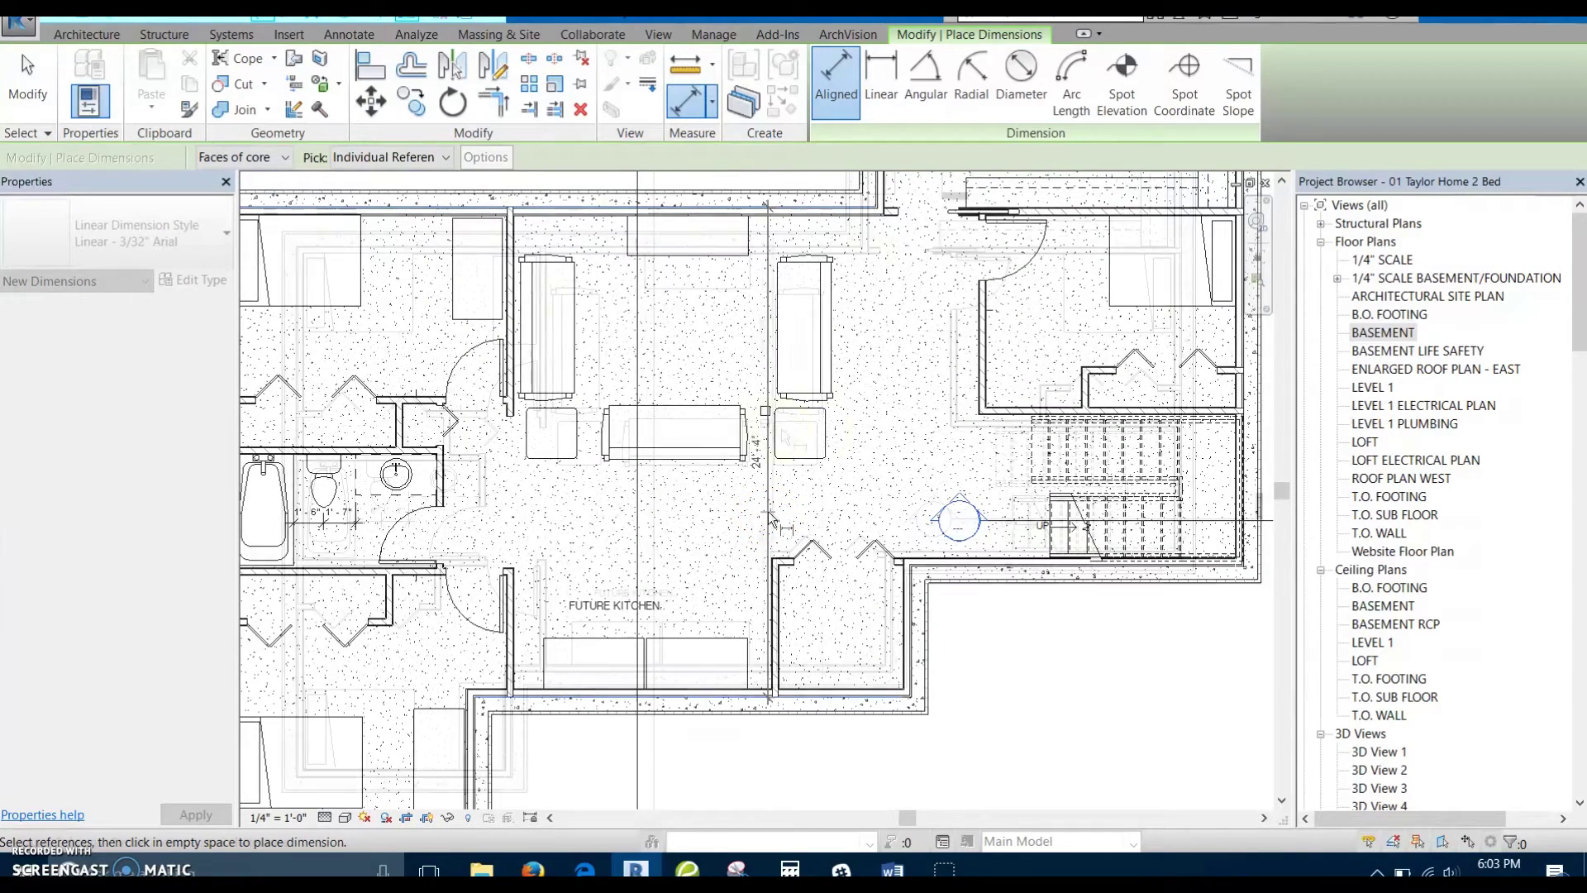
pyautogui.click(862, 448)
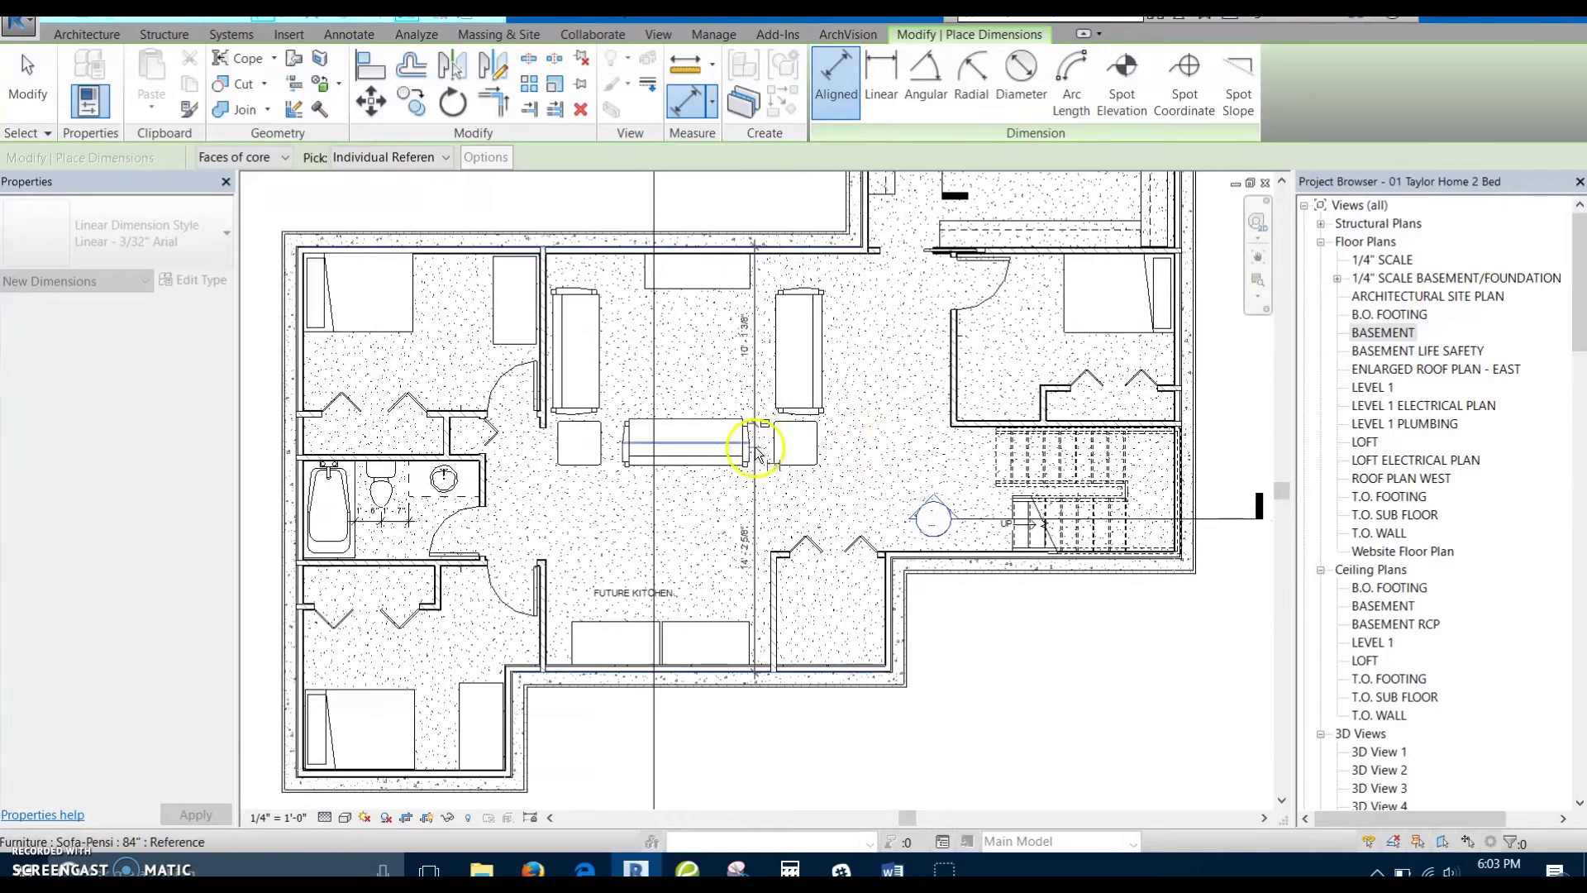
pyautogui.click(752, 536)
pyautogui.scroll(1, 748, 496)
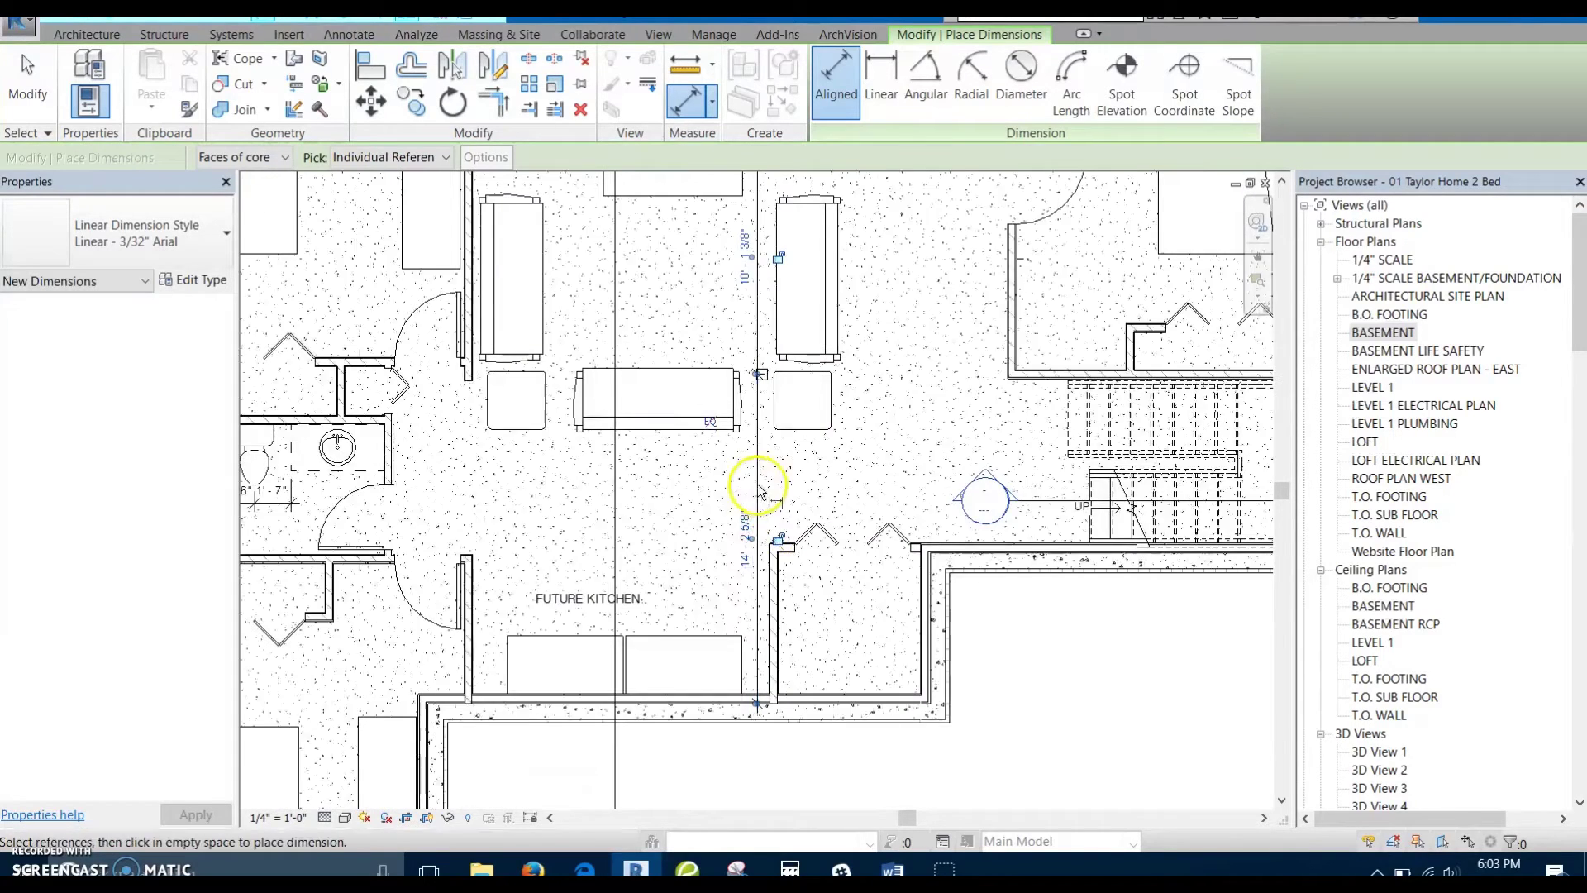
pyautogui.scroll(1, 711, 397)
pyautogui.moveTo(686, 314); pyautogui.dragTo(710, 419, button='middle')
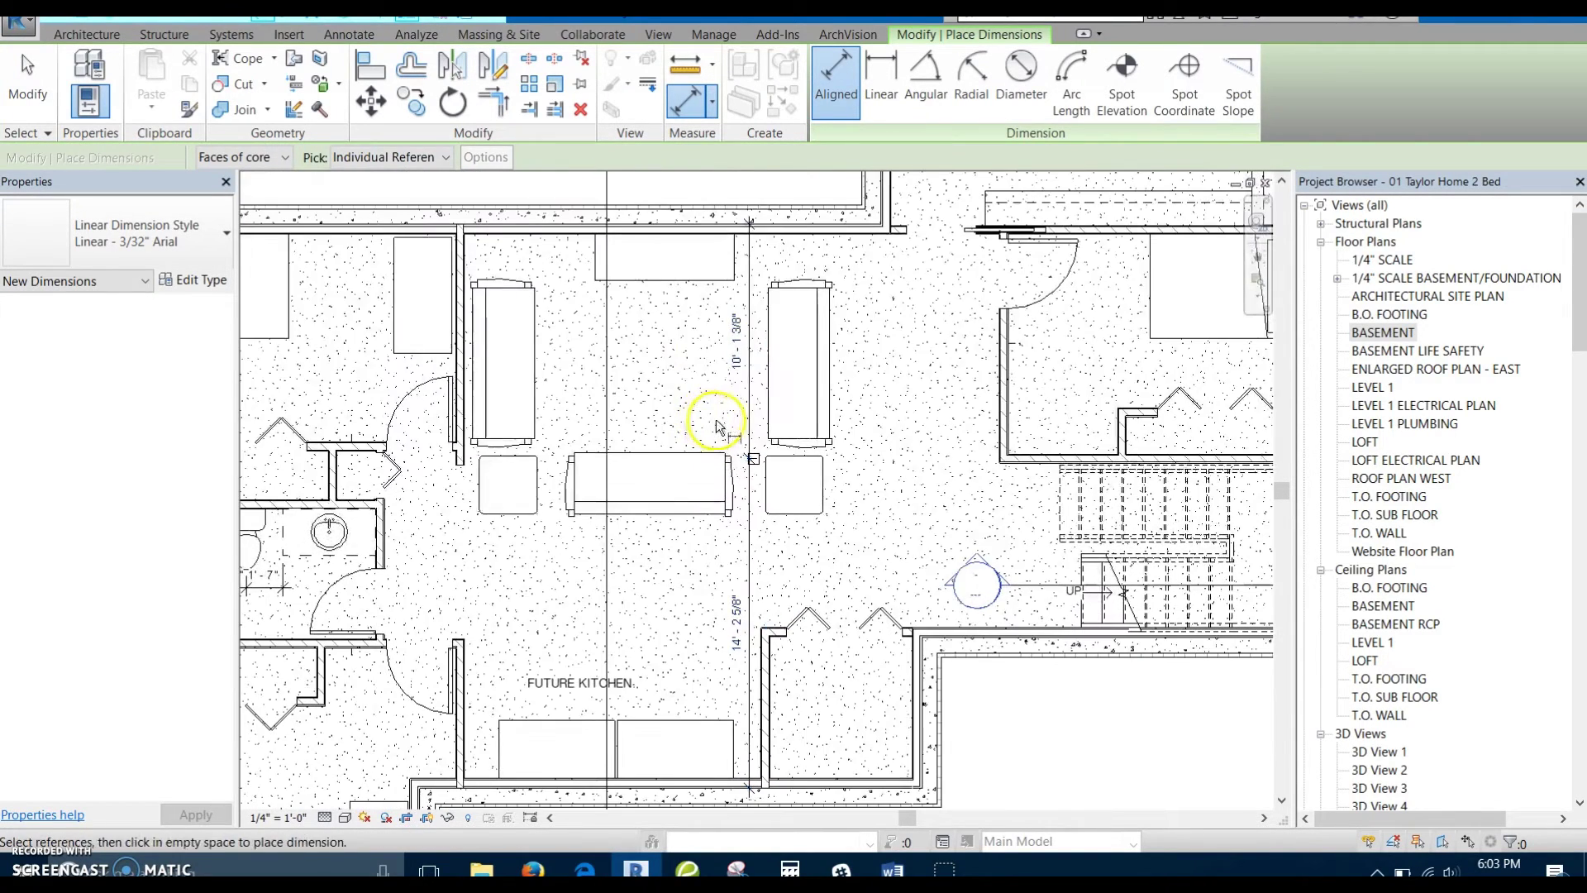
# - In the Section 9 wall section, select the Wood I Joist-Side and read its 25' 6 117/256" length
pyautogui.press('Escape')
pyautogui.hotkey('ctrl', 'Tab')
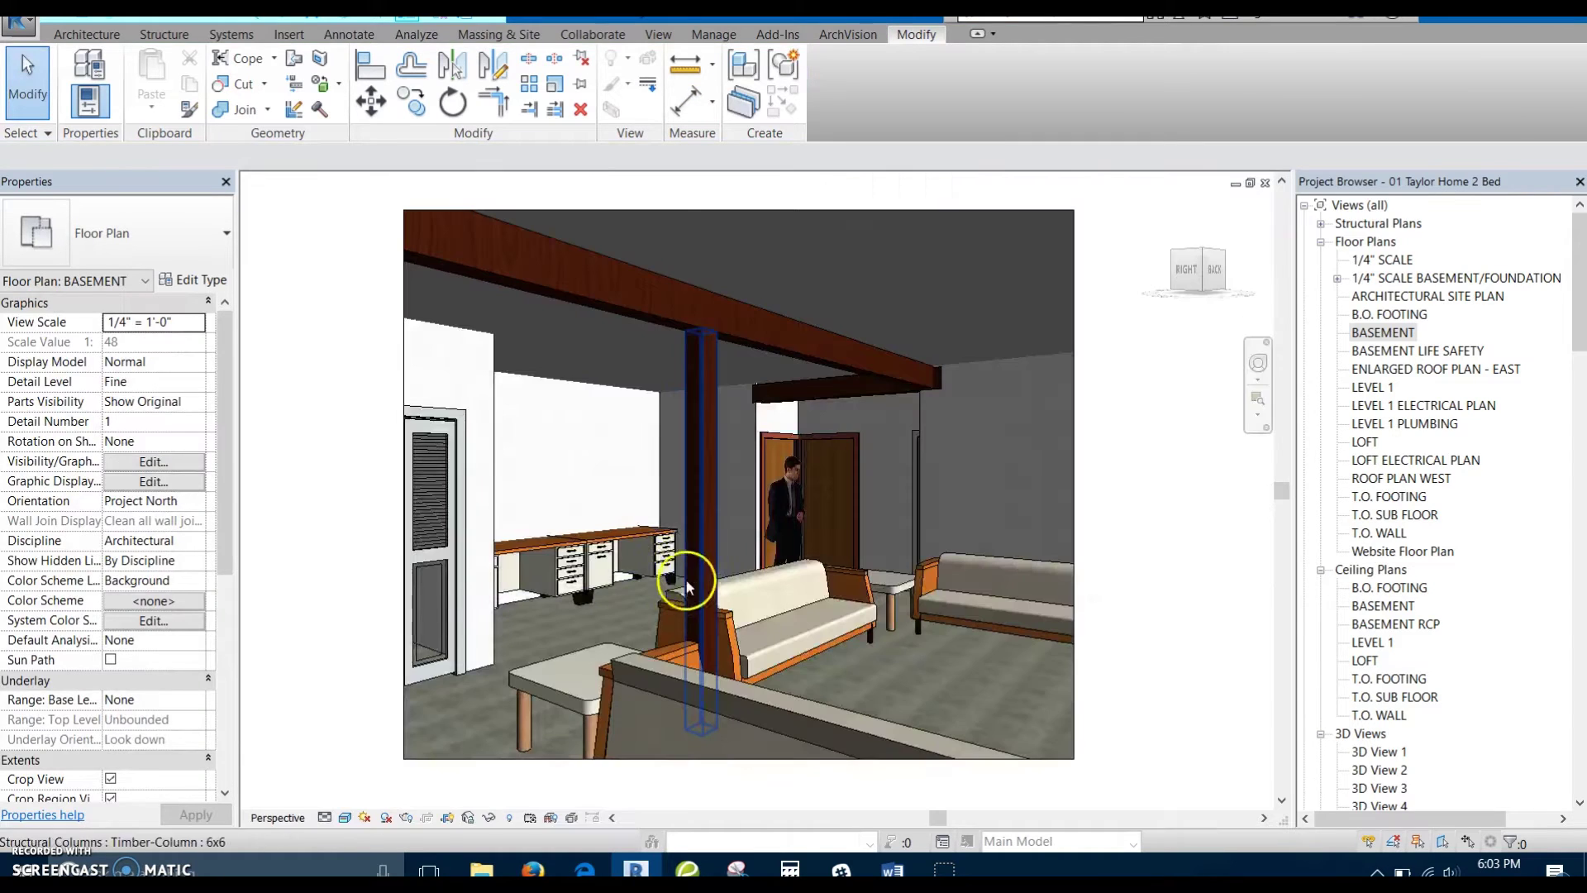
pyautogui.hotkey('ctrl', 'Tab')
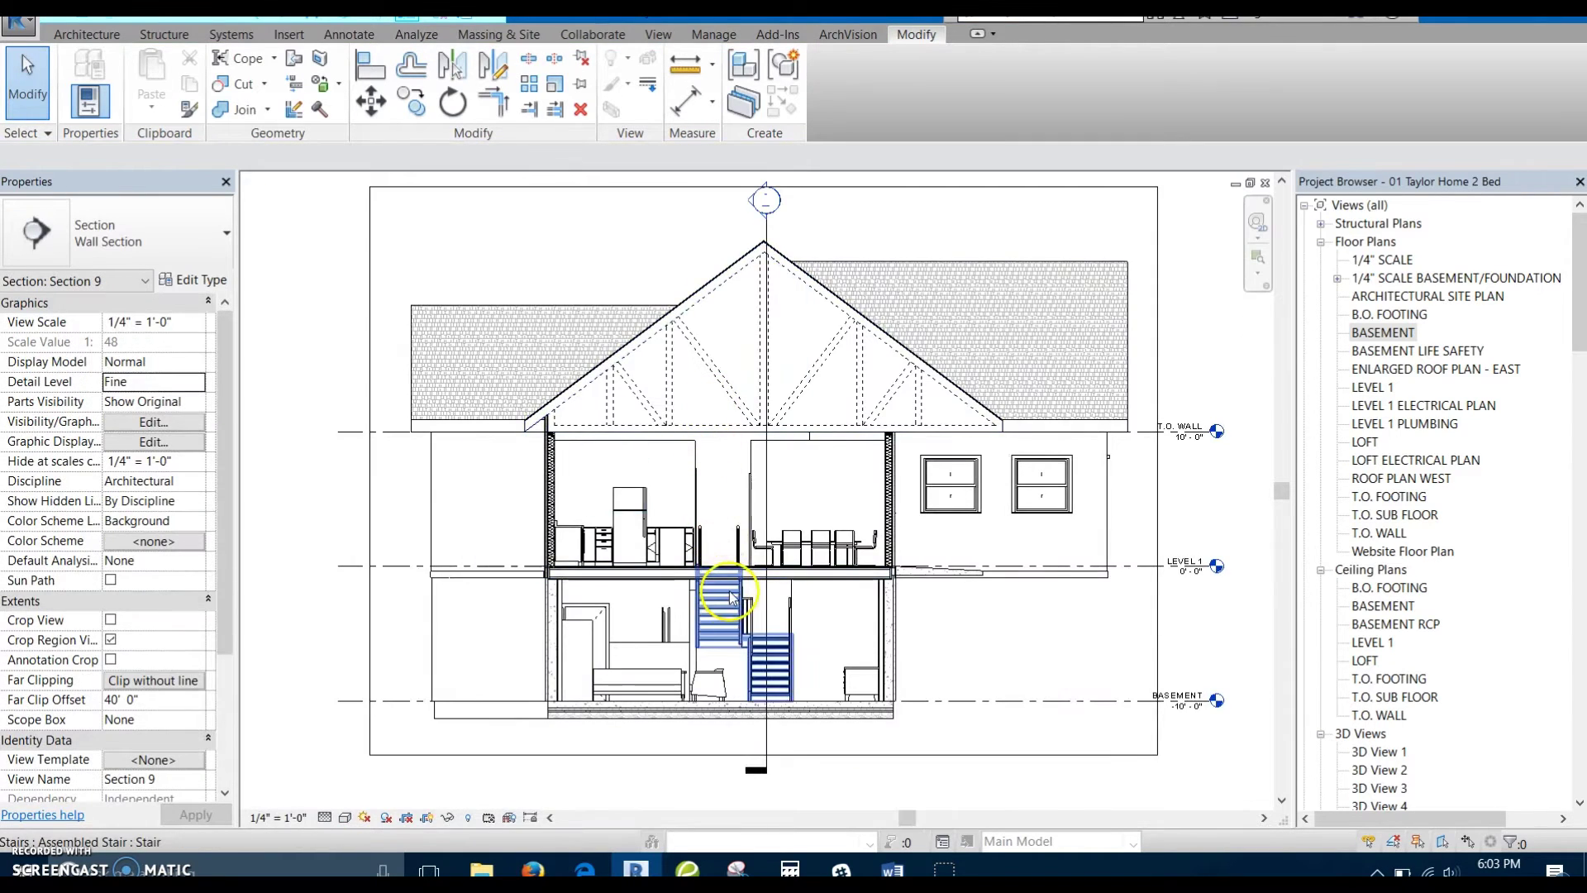
pyautogui.scroll(2, 654, 521)
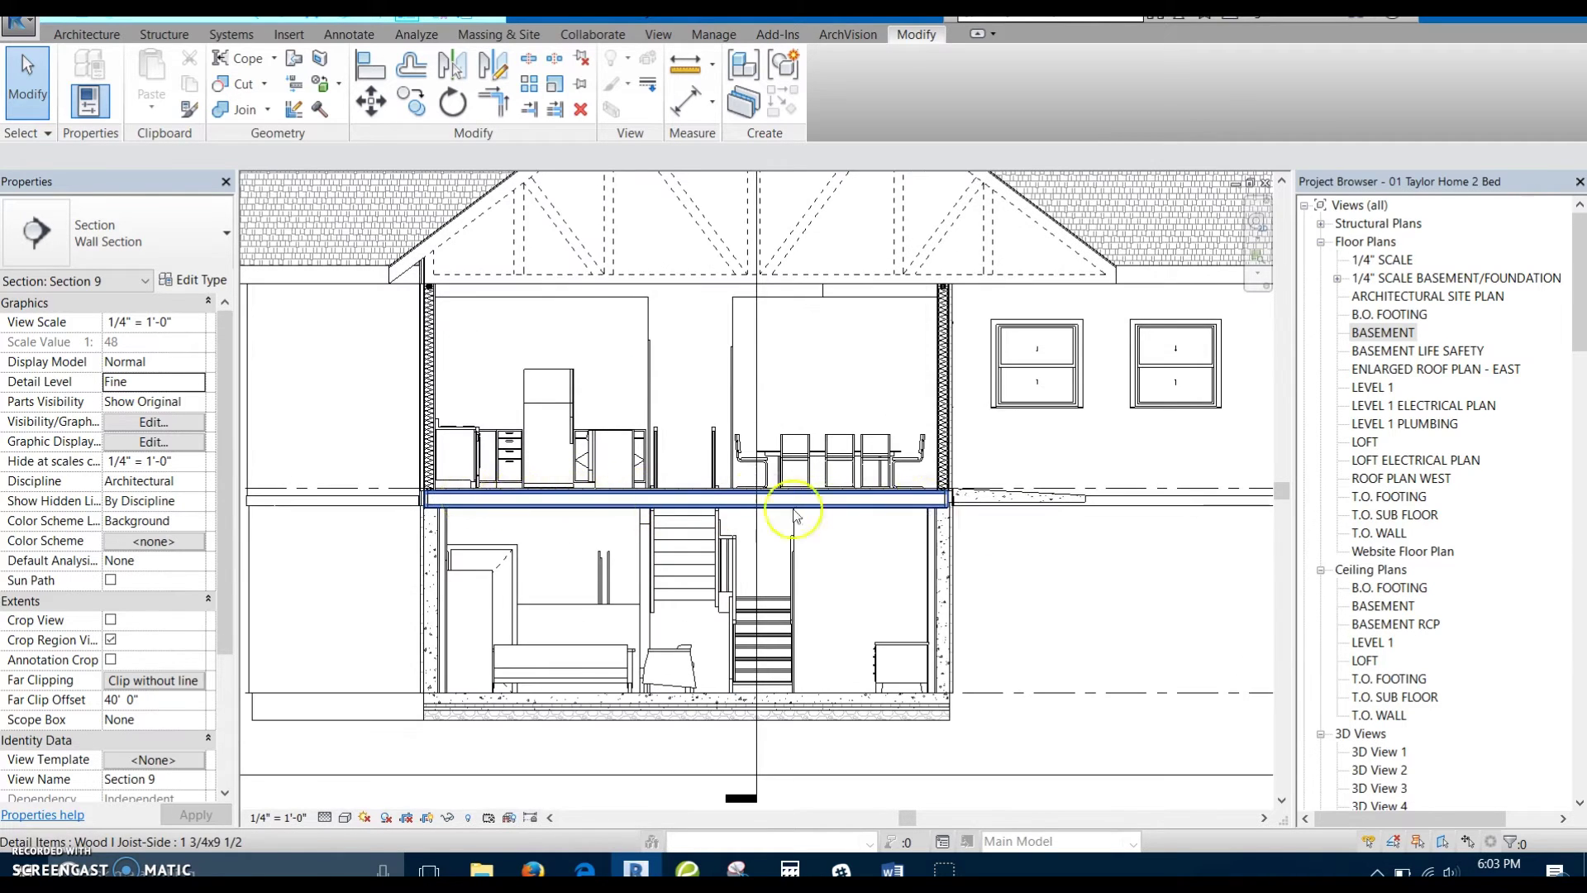
pyautogui.scroll(2, 909, 529)
pyautogui.scroll(-1, 909, 552)
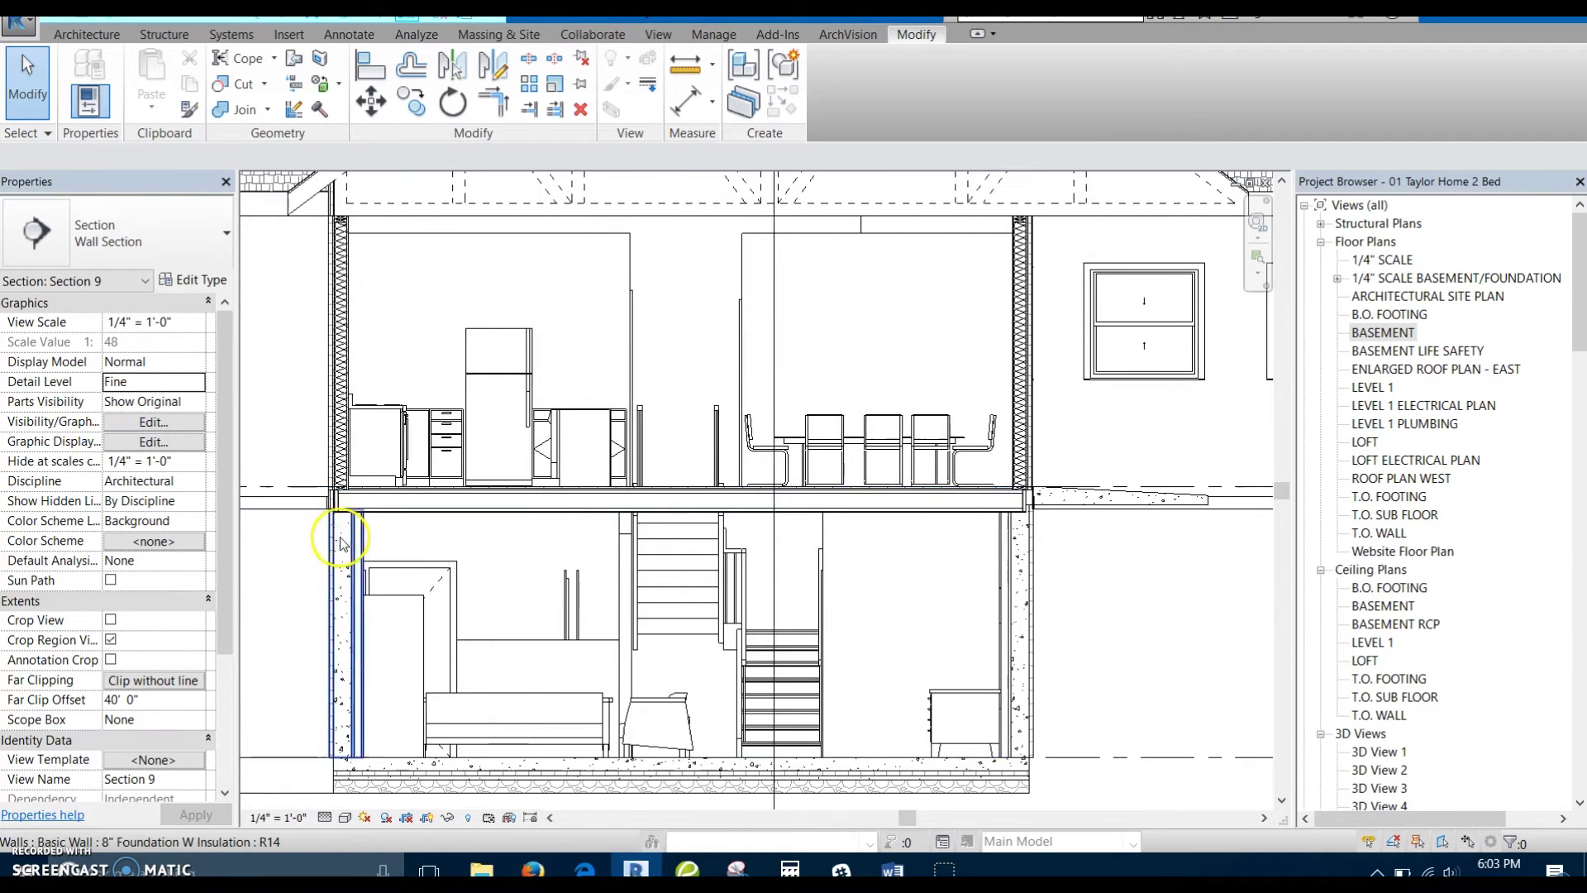
pyautogui.scroll(1, 622, 529)
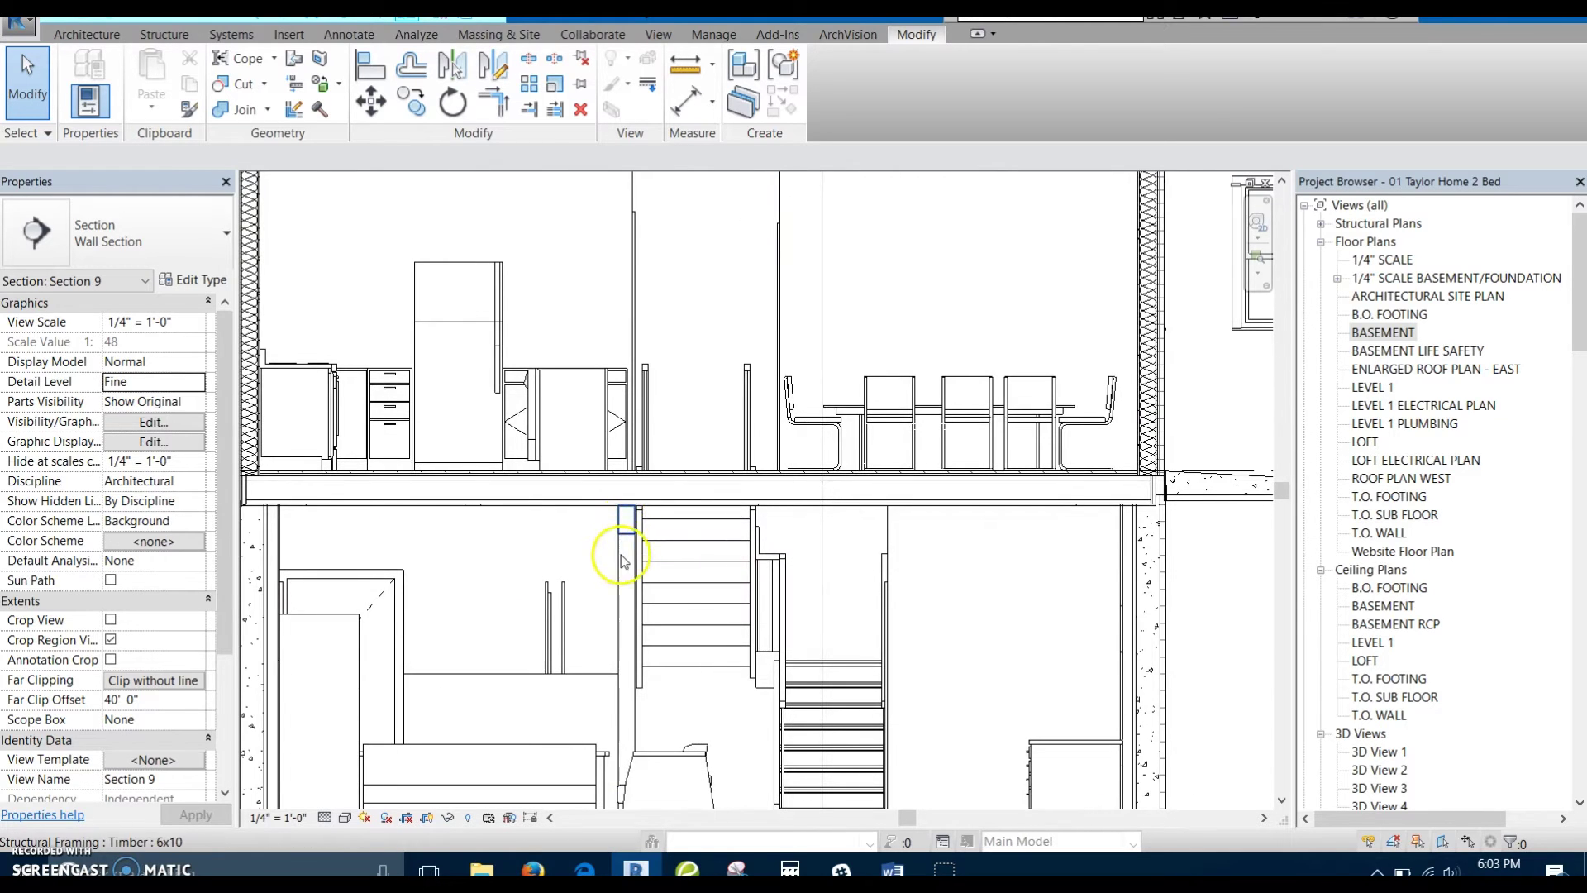
pyautogui.moveTo(627, 519); pyautogui.dragTo(648, 531, button='middle')
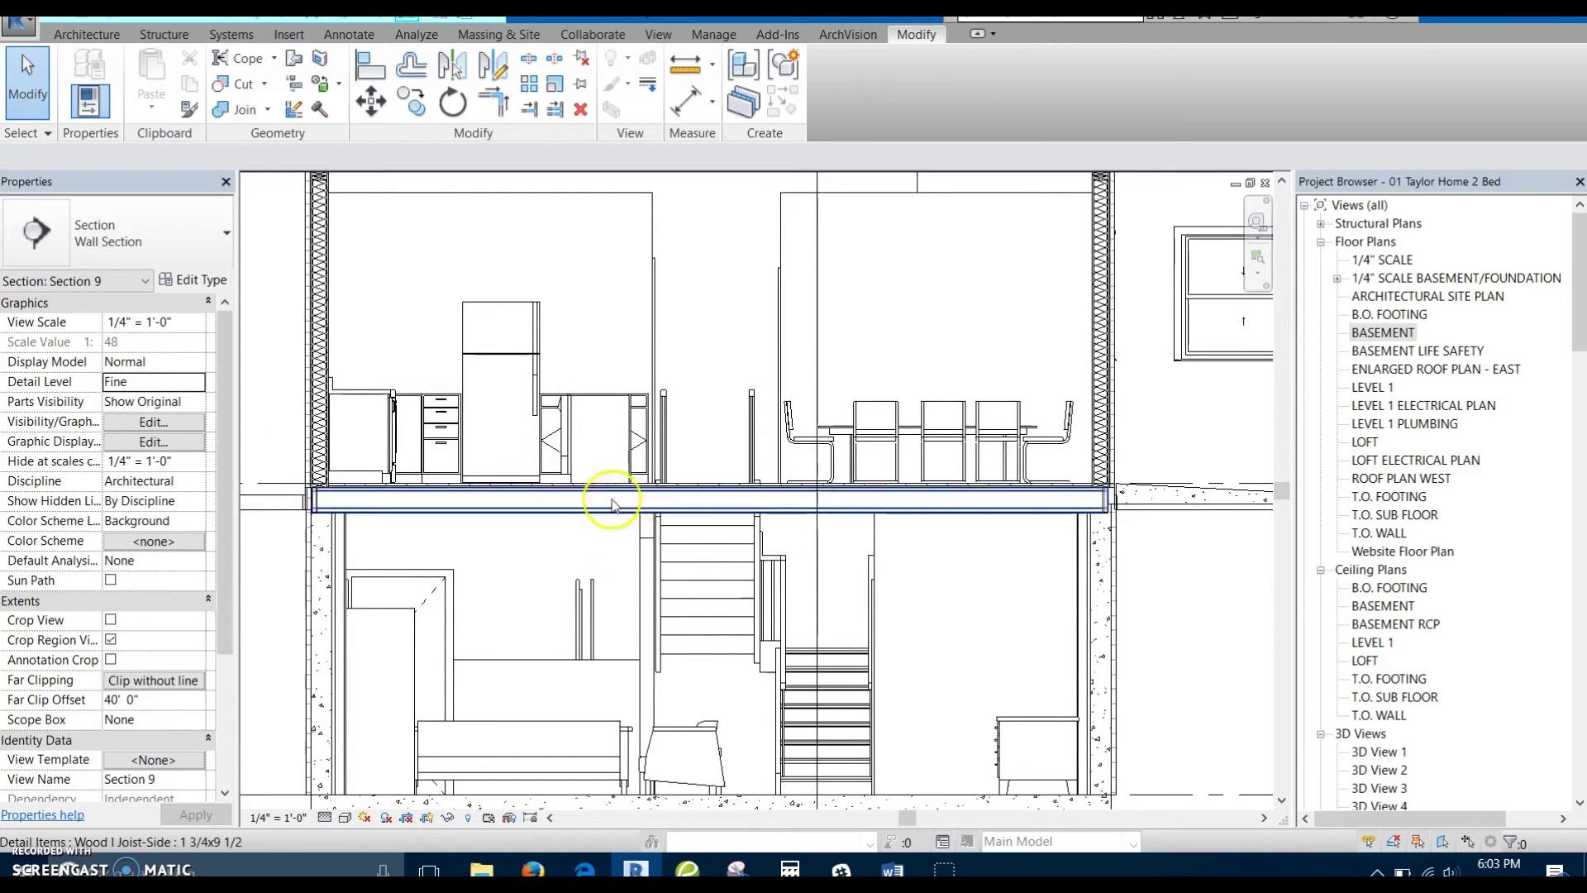
pyautogui.click(588, 507)
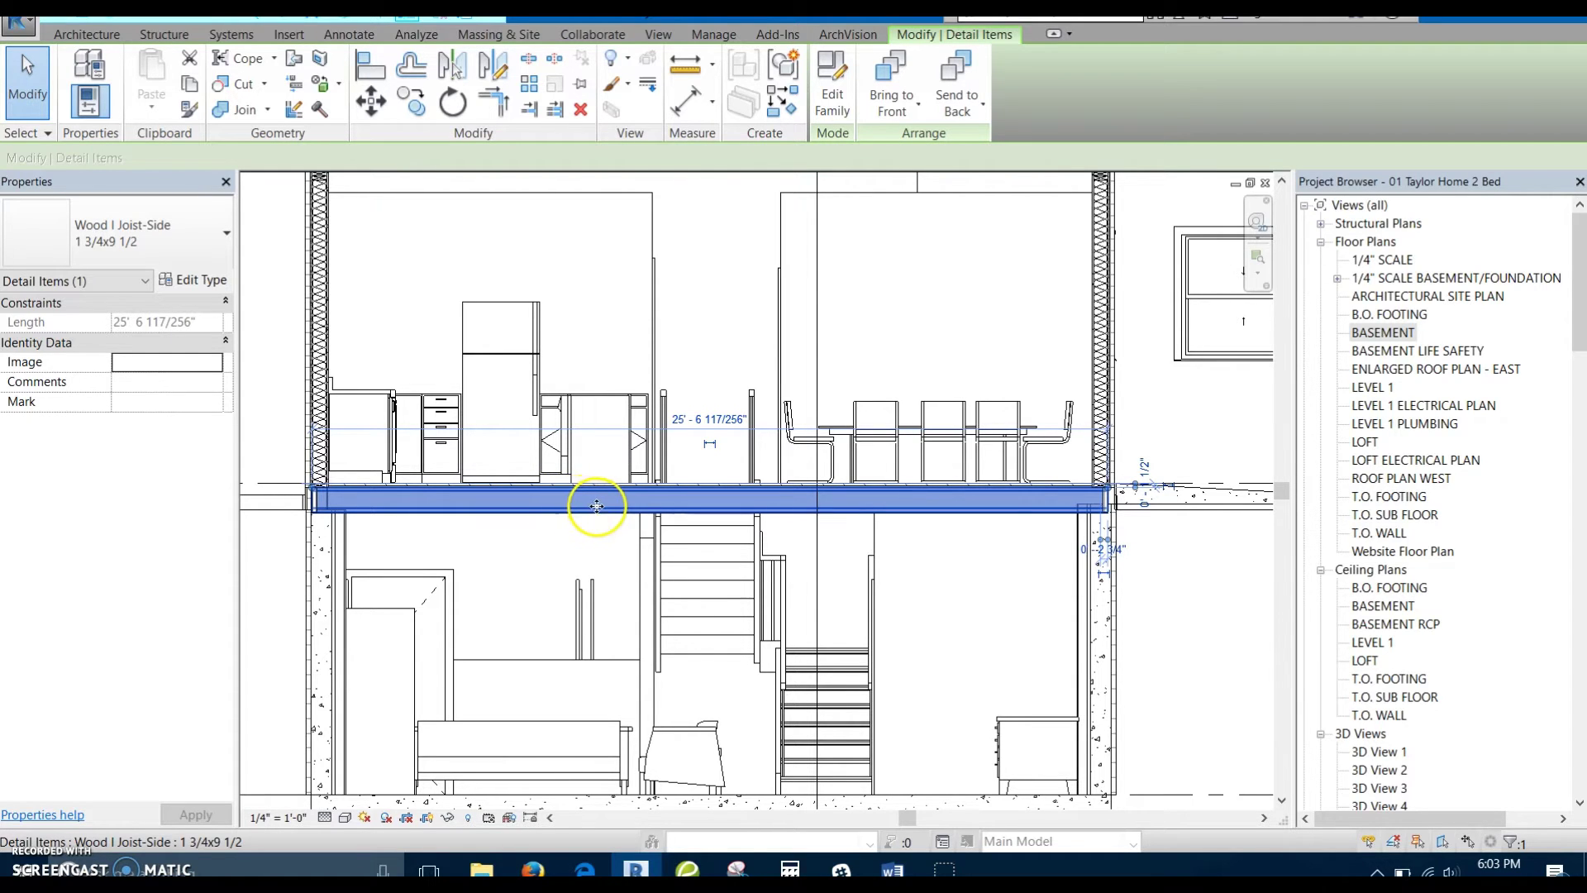
# - In Revu, scroll TJ-4000.pdf pages 6–7 and zoom to the page 7 L/480 span table
pyautogui.click(686, 869)
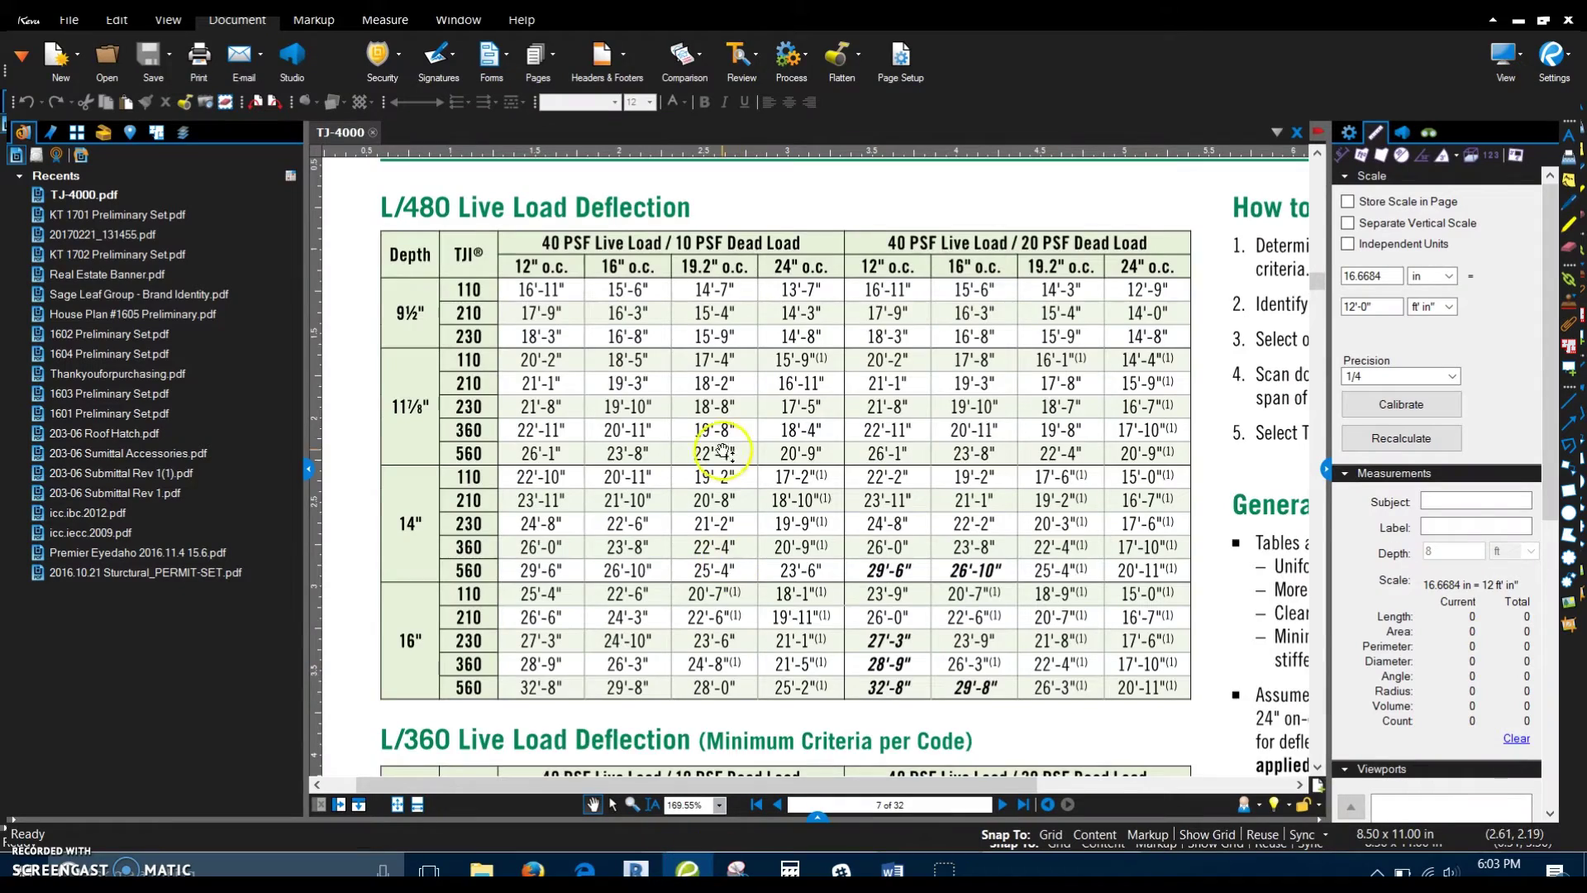
pyautogui.scroll(1, 723, 450)
pyautogui.keyDown('ctrl'); pyautogui.scroll(-4, 885, 461); pyautogui.keyUp('ctrl')
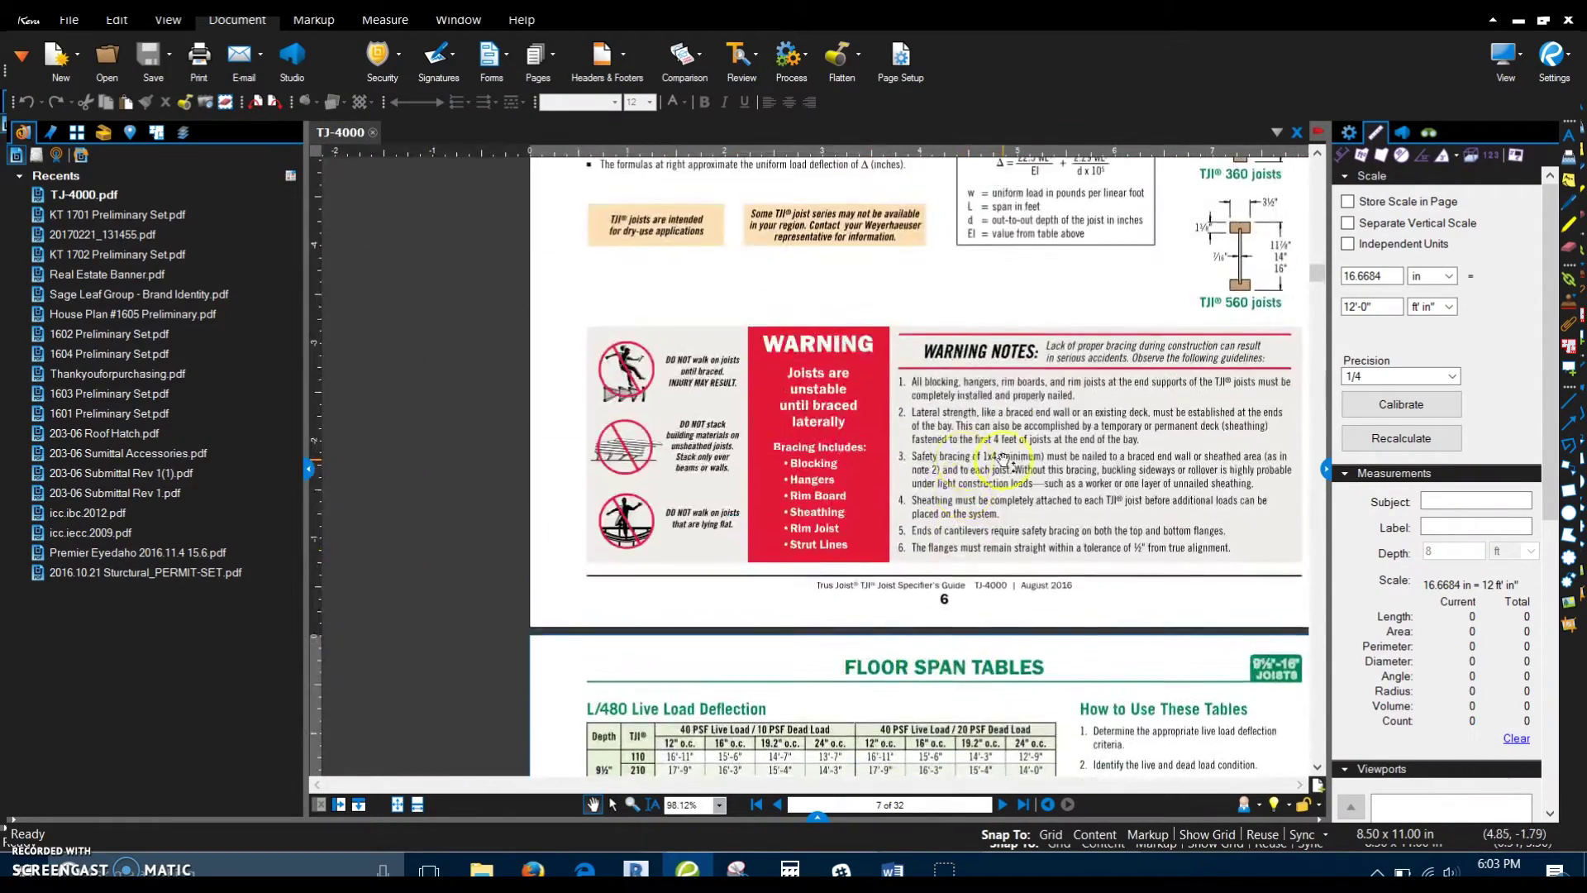
pyautogui.scroll(6, 1102, 397)
pyautogui.moveTo(1173, 365); pyautogui.dragTo(980, 426)
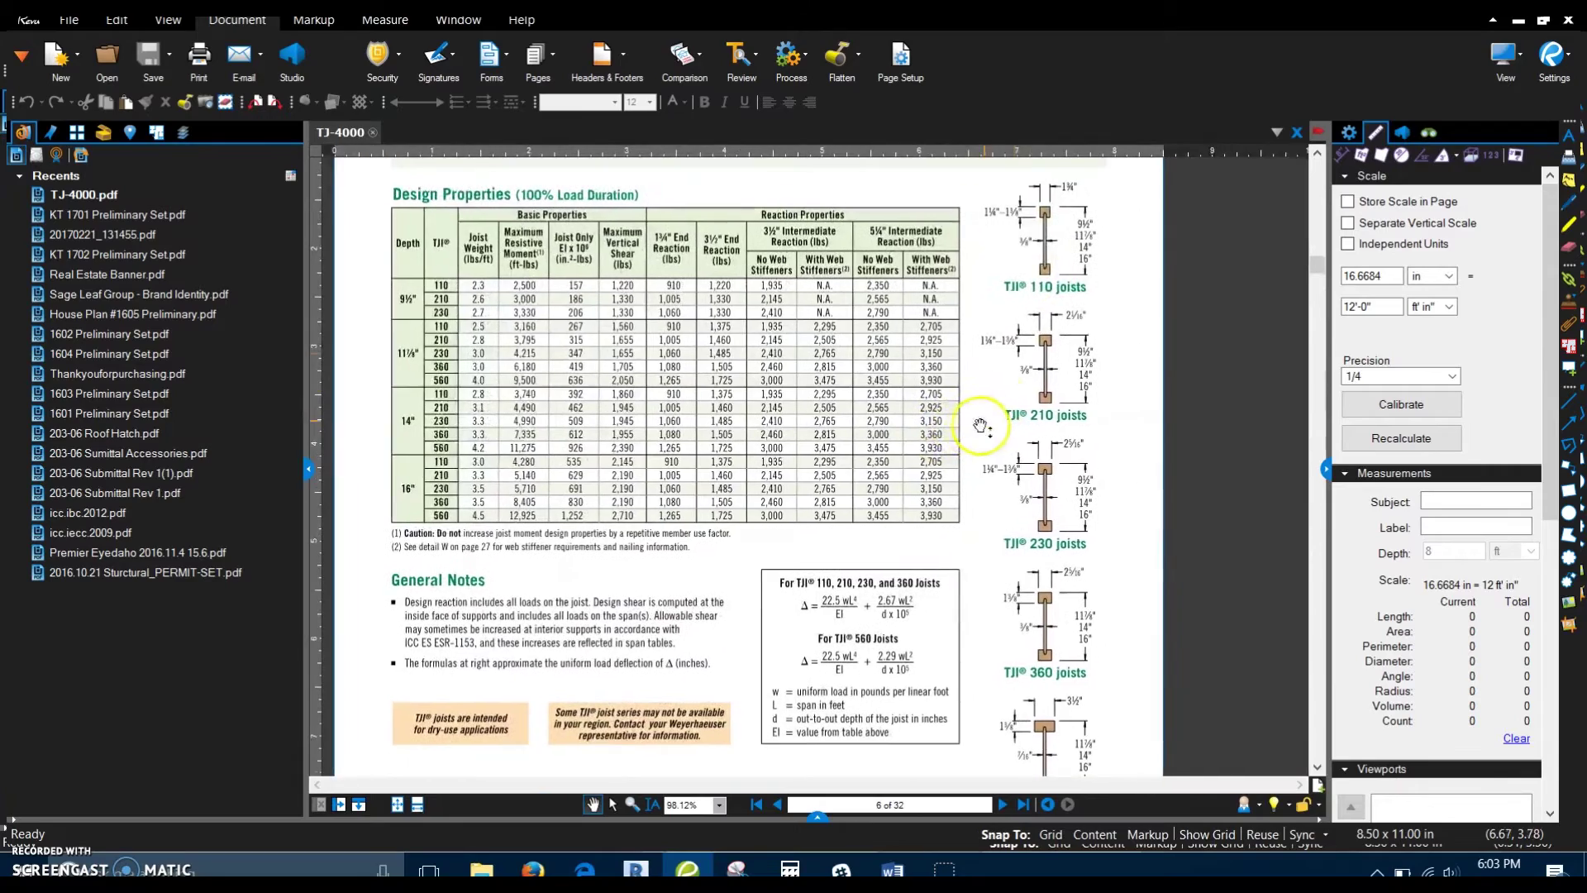
pyautogui.keyDown('ctrl'); pyautogui.scroll(5, 1043, 244); pyautogui.keyUp('ctrl')
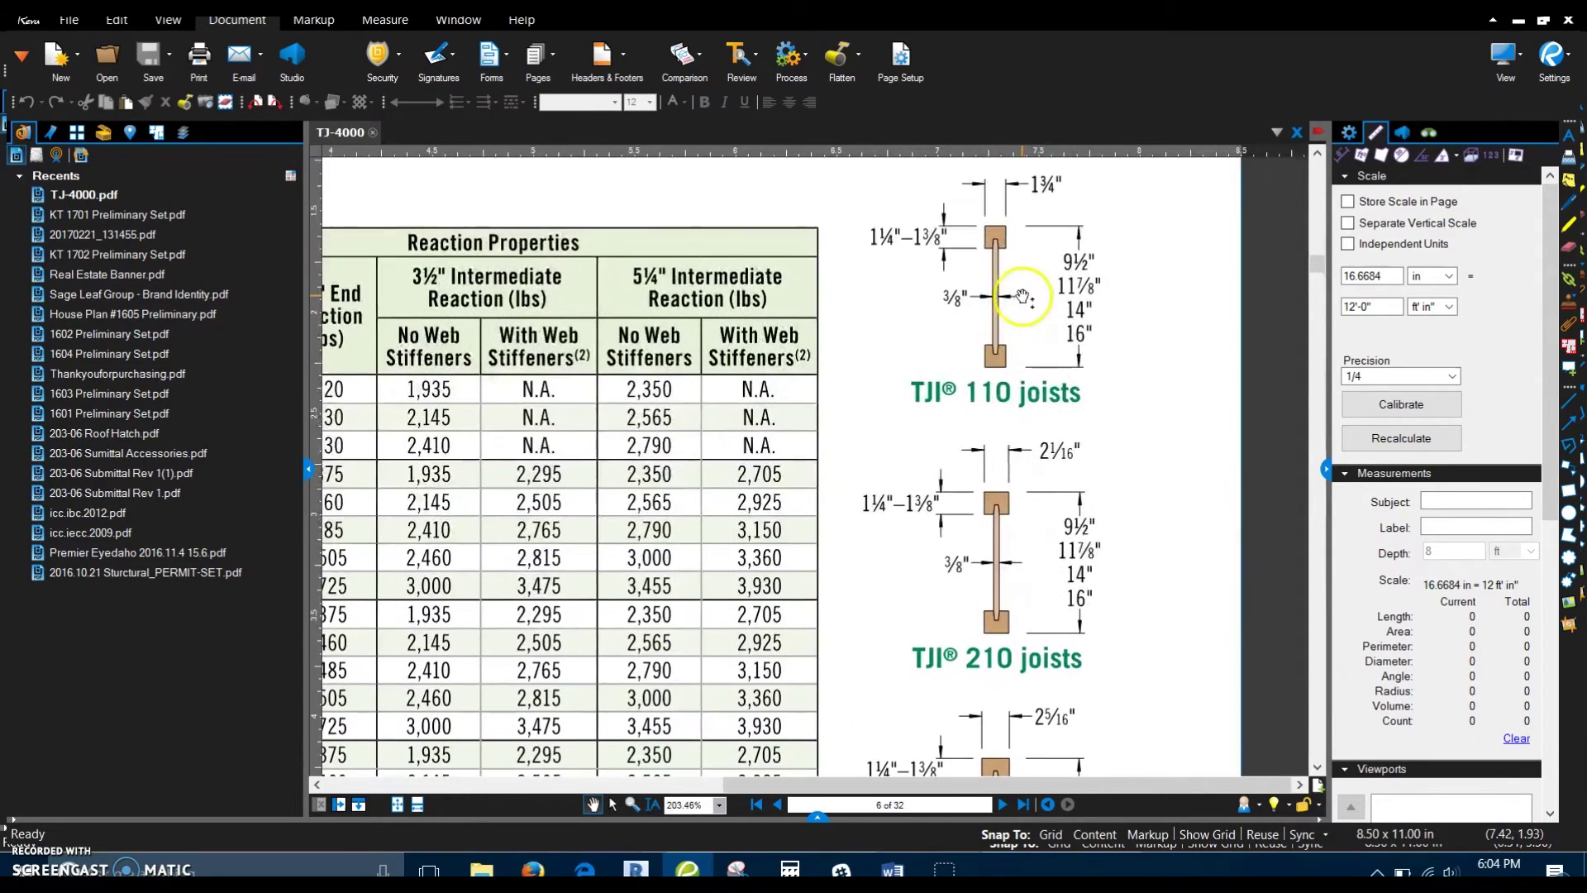
pyautogui.keyDown('ctrl'); pyautogui.scroll(-1, 998, 324); pyautogui.keyUp('ctrl')
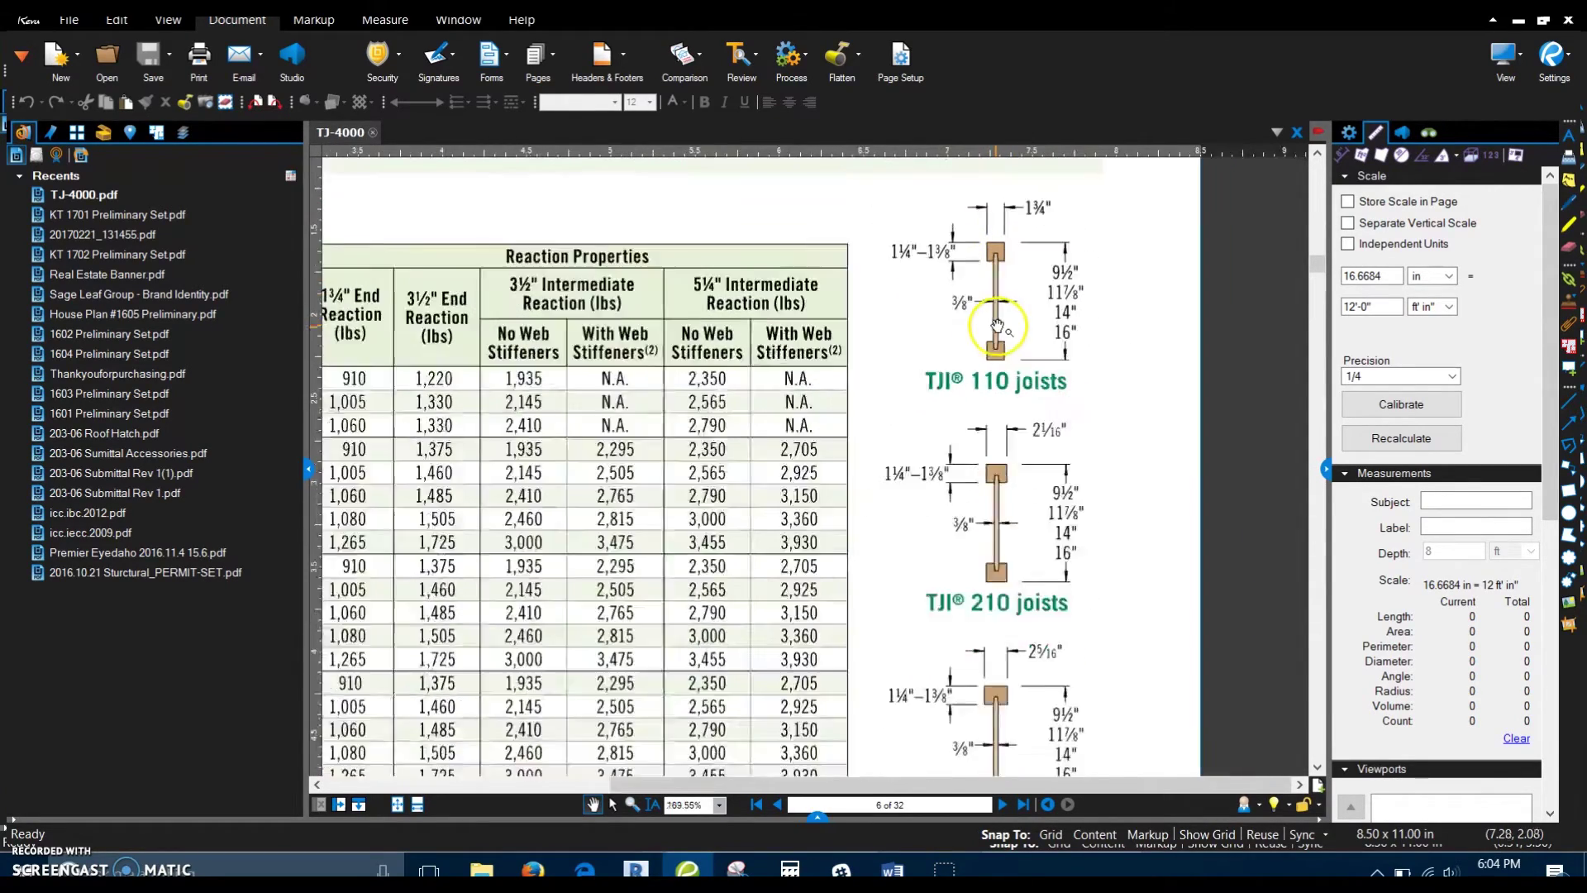
pyautogui.keyDown('ctrl'); pyautogui.scroll(-2, 998, 325); pyautogui.keyUp('ctrl')
pyautogui.scroll(-10, 860, 256)
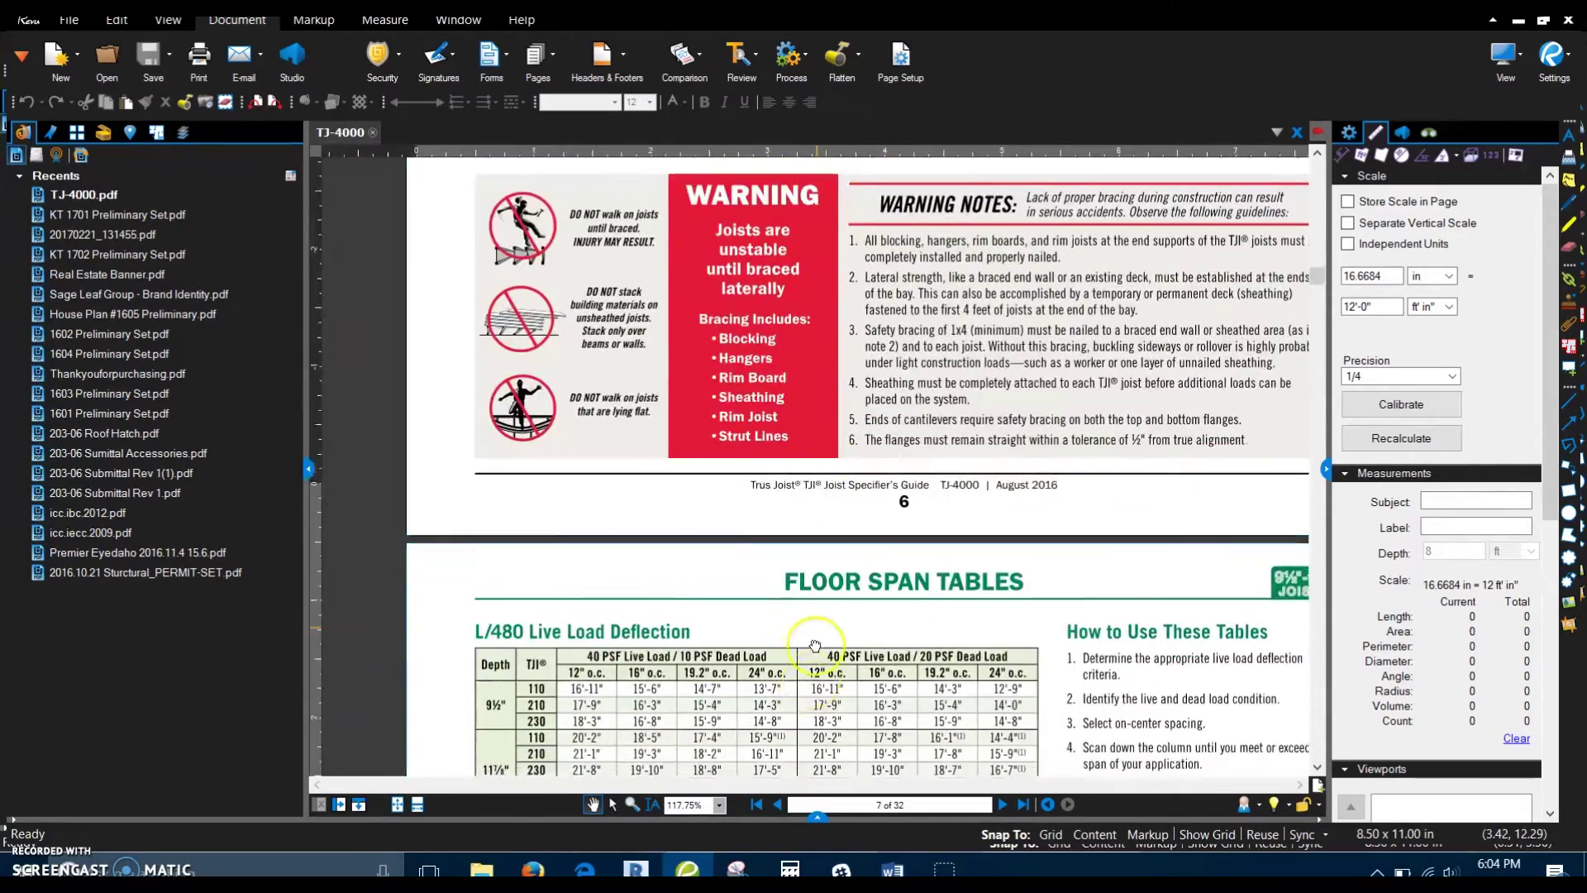
pyautogui.moveTo(814, 646); pyautogui.dragTo(807, 266)
pyautogui.keyDown('ctrl'); pyautogui.scroll(2, 668, 351); pyautogui.keyUp('ctrl')
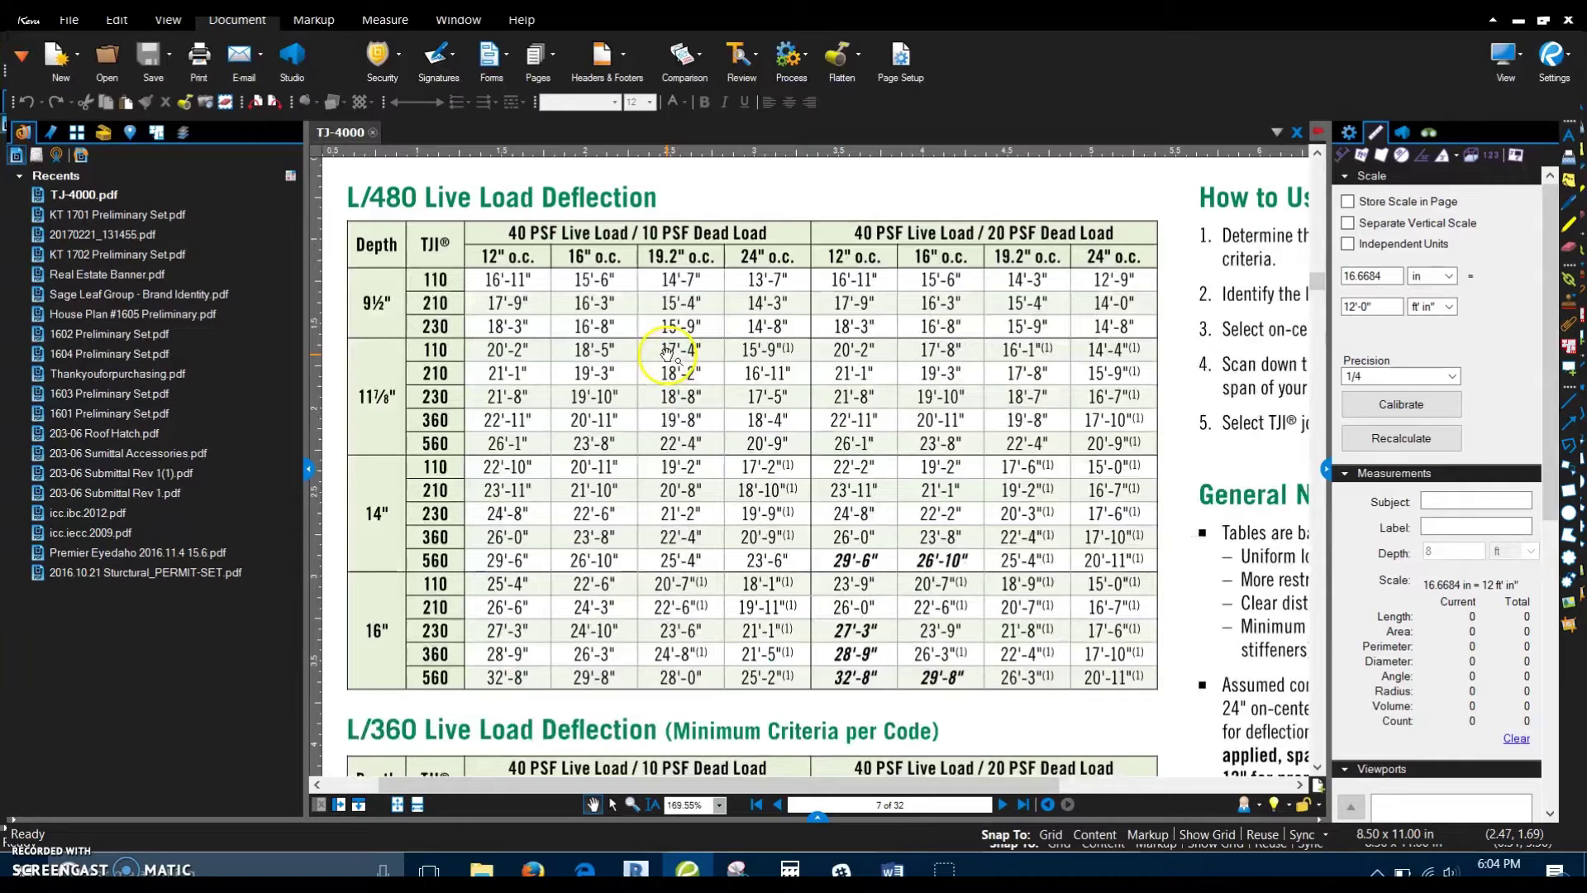
pyautogui.scroll(-1, 668, 353)
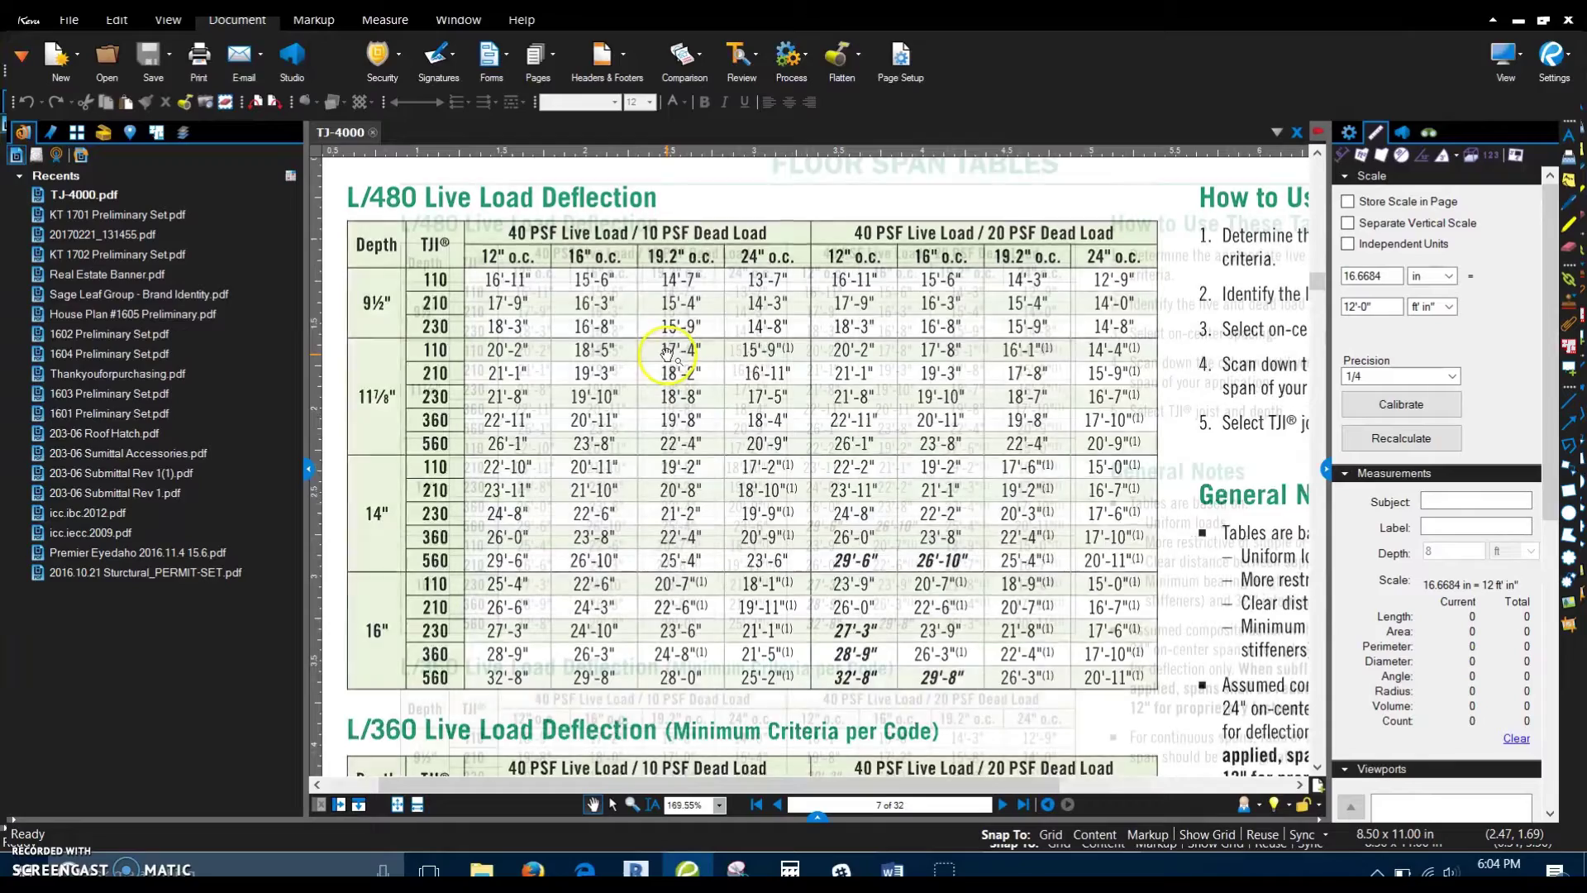
pyautogui.scroll(1, 668, 353)
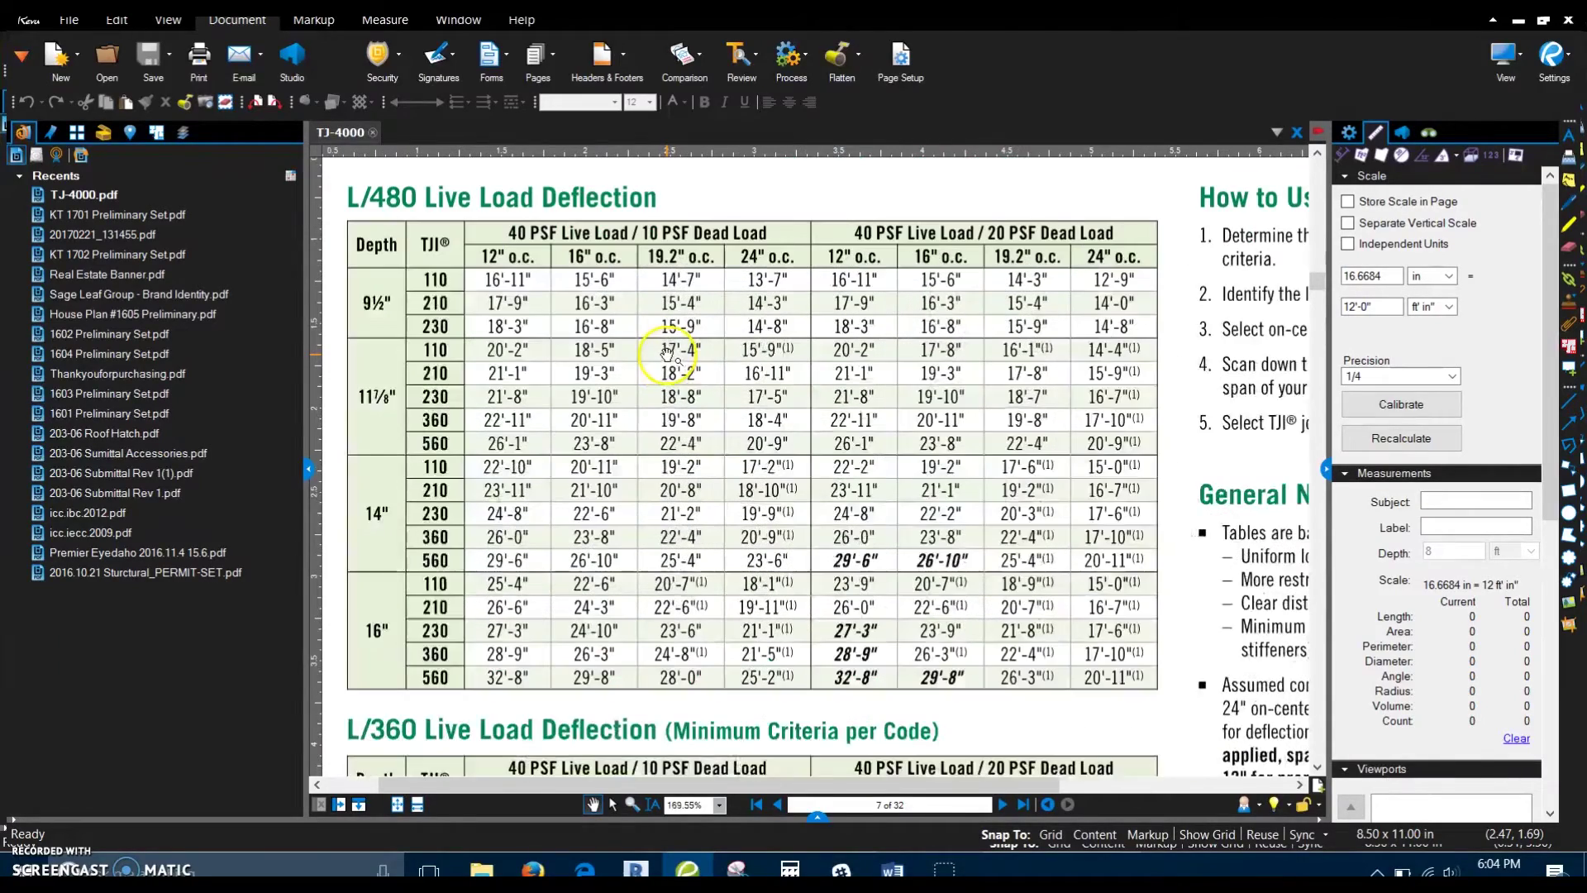
pyautogui.moveTo(667, 353); pyautogui.dragTo(703, 361)
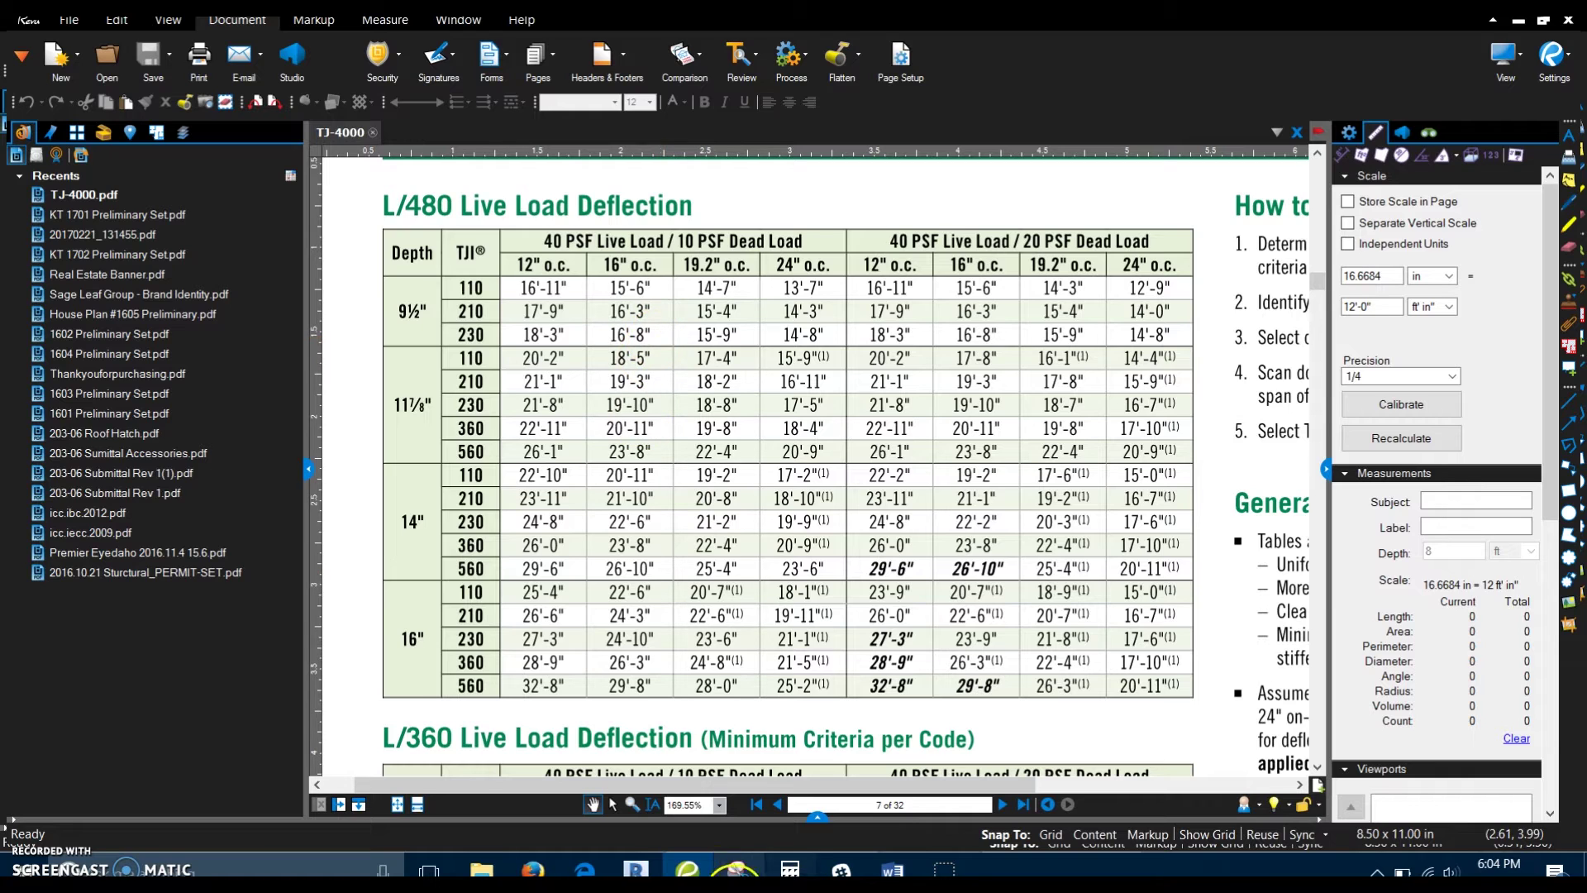
# - Inspect the Timber-Column 6x6 on the Revit BASEMENT plan, then return to the TJ-4000 span tables in Revu
pyautogui.click(634, 869)
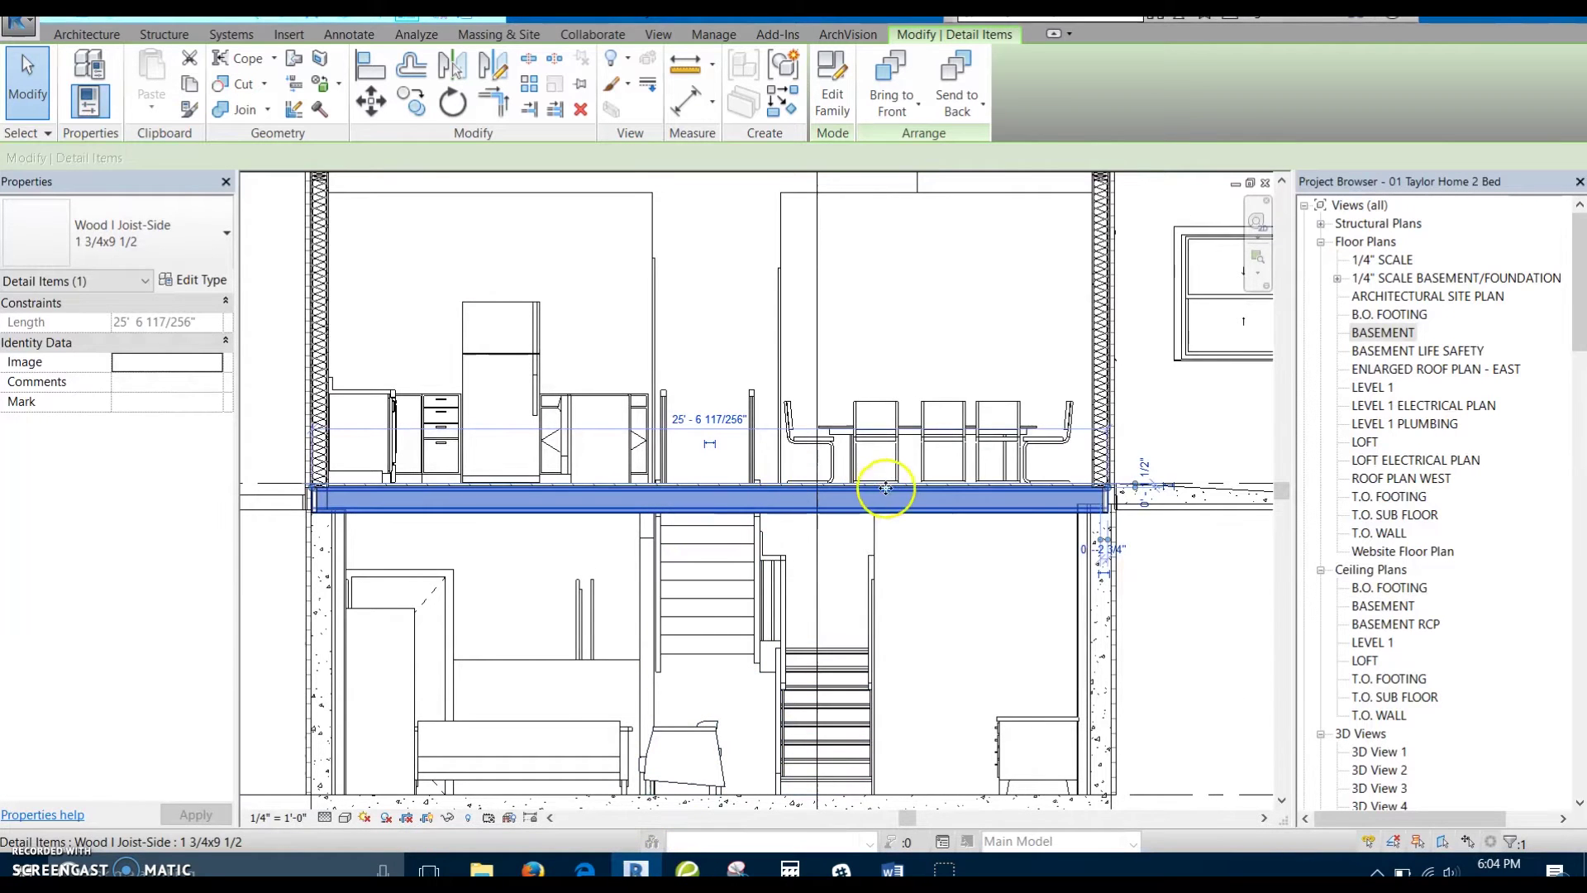
pyautogui.hotkey('ctrl', 'Tab')
pyautogui.scroll(3, 744, 529)
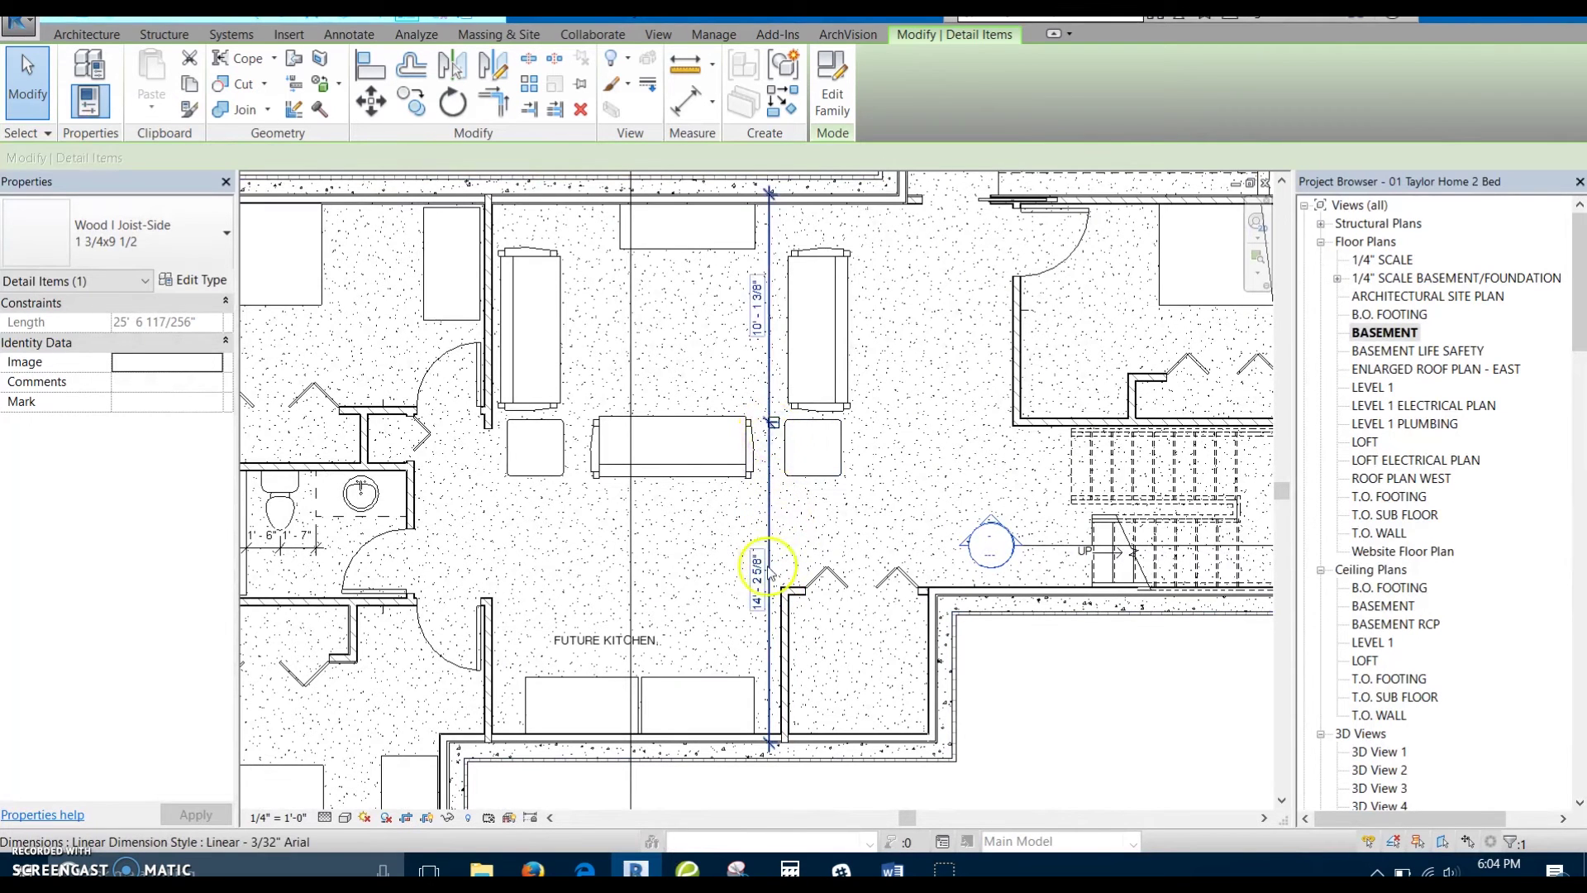
pyautogui.scroll(1, 754, 613)
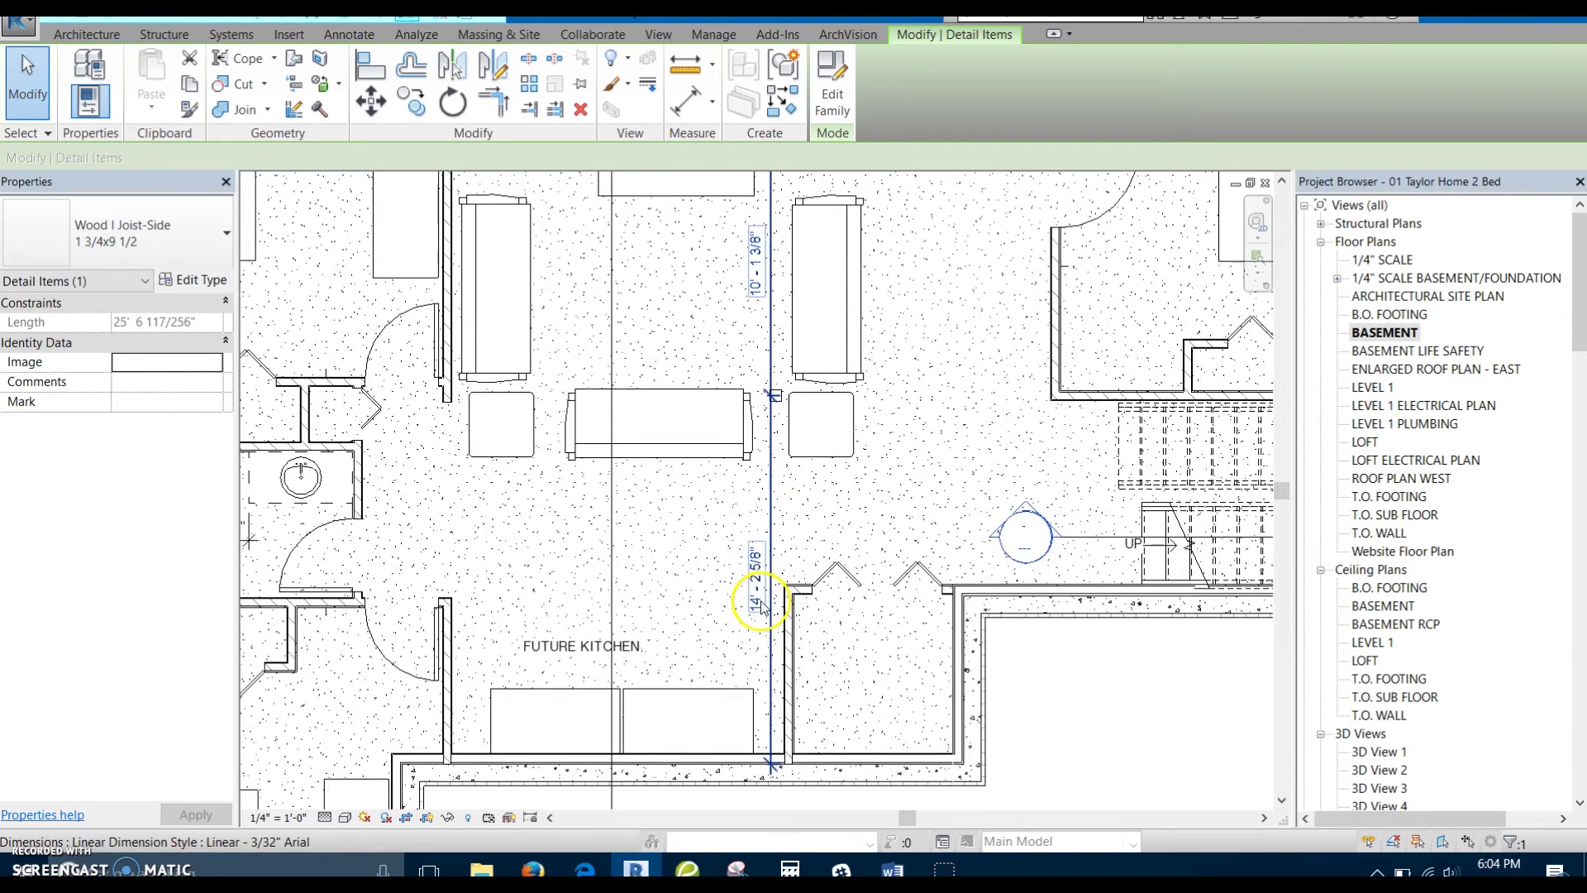
pyautogui.scroll(-1, 758, 574)
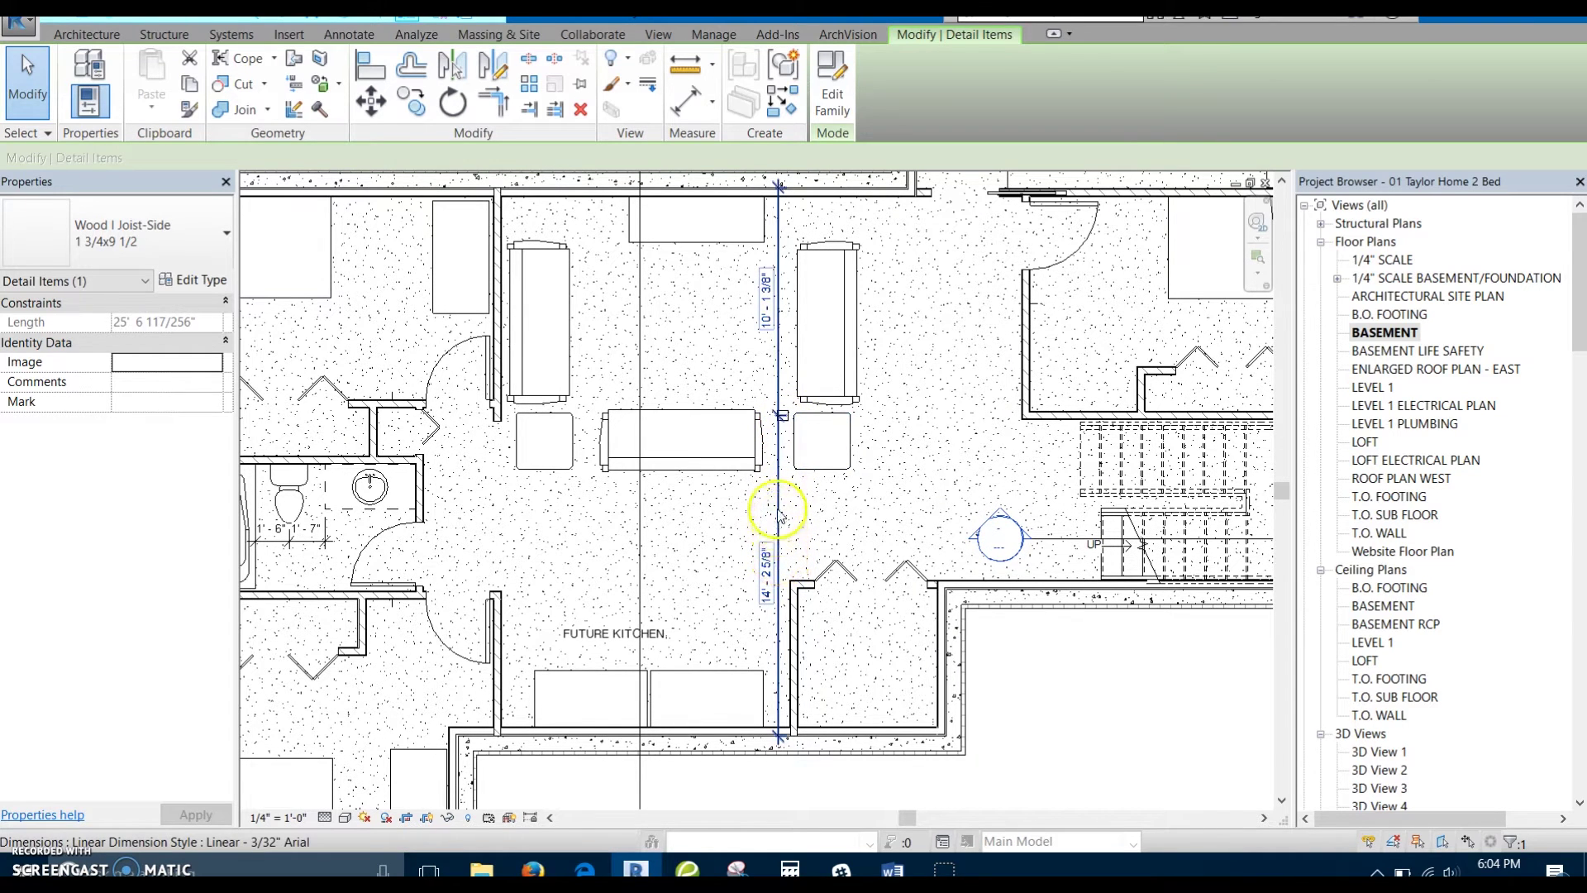
pyautogui.click(784, 415)
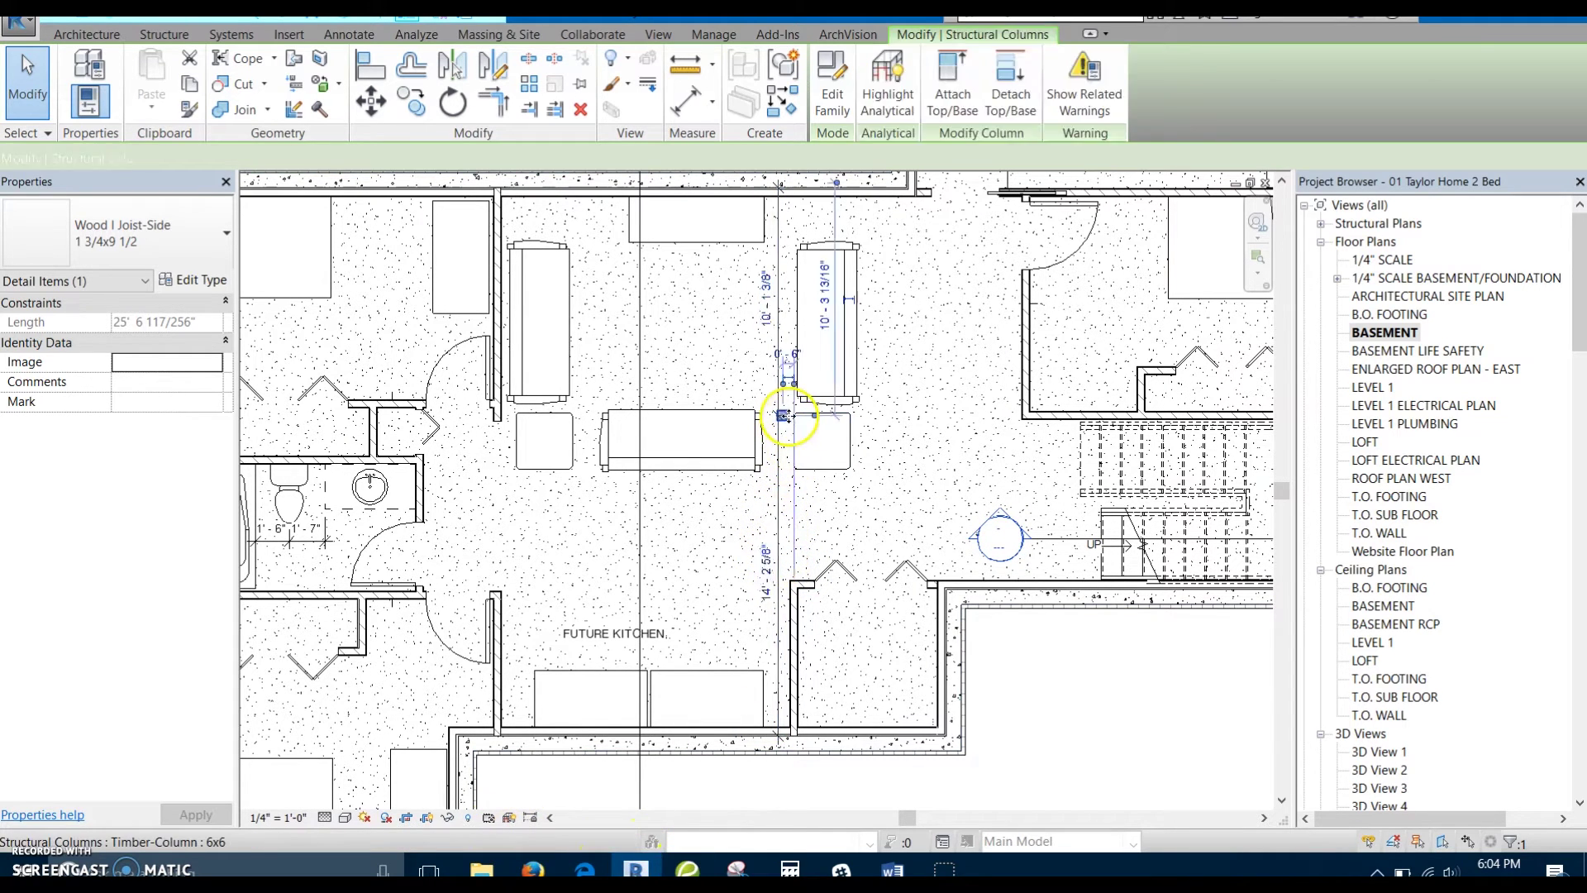
pyautogui.click(771, 450)
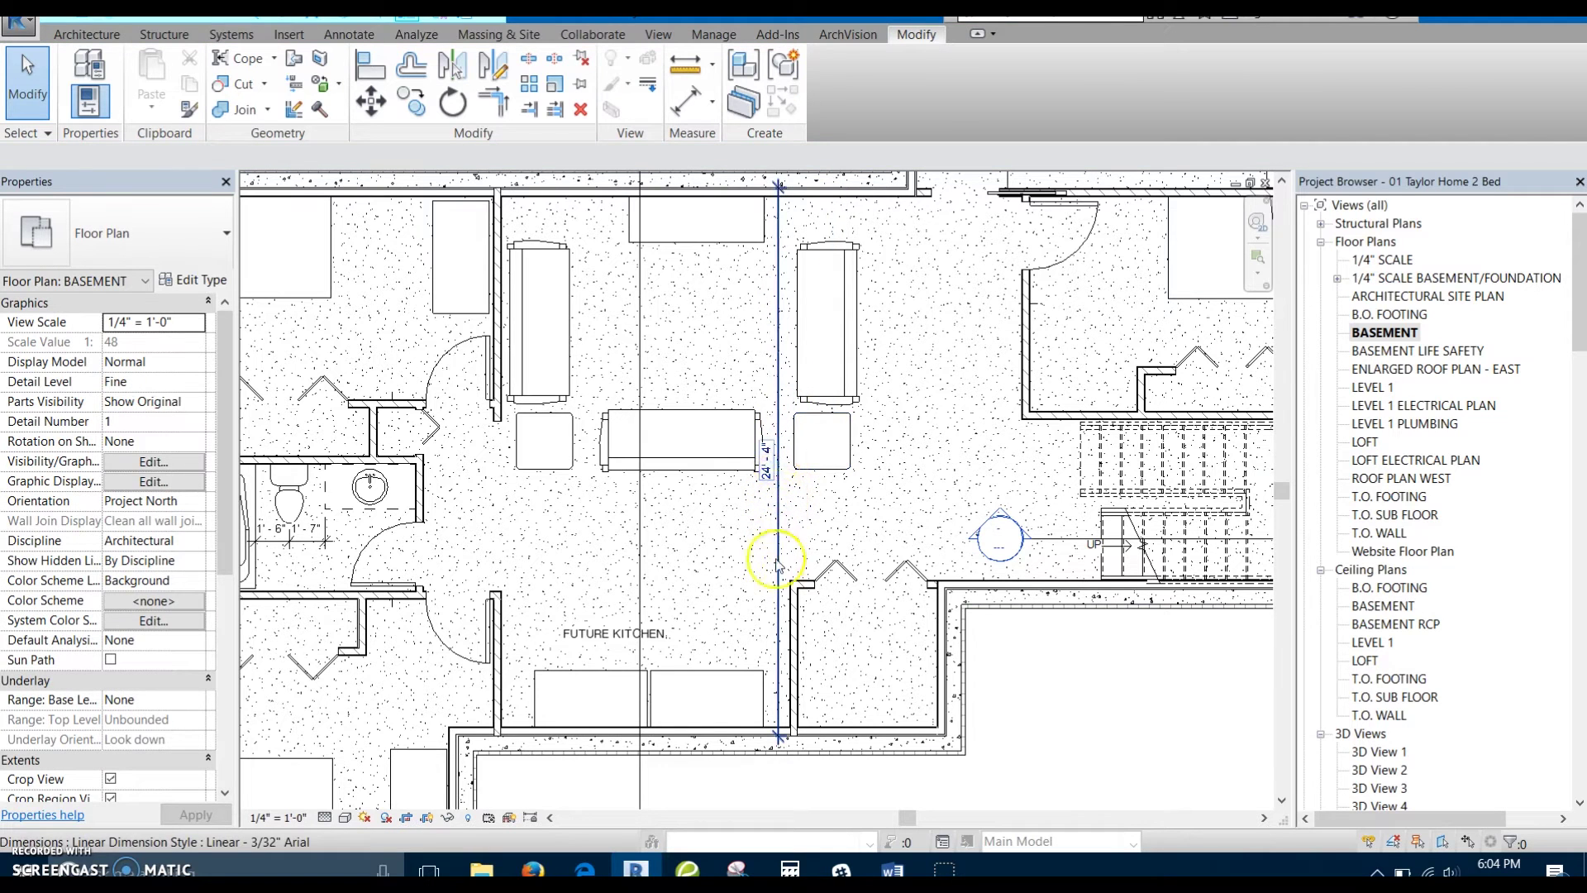
pyautogui.click(687, 869)
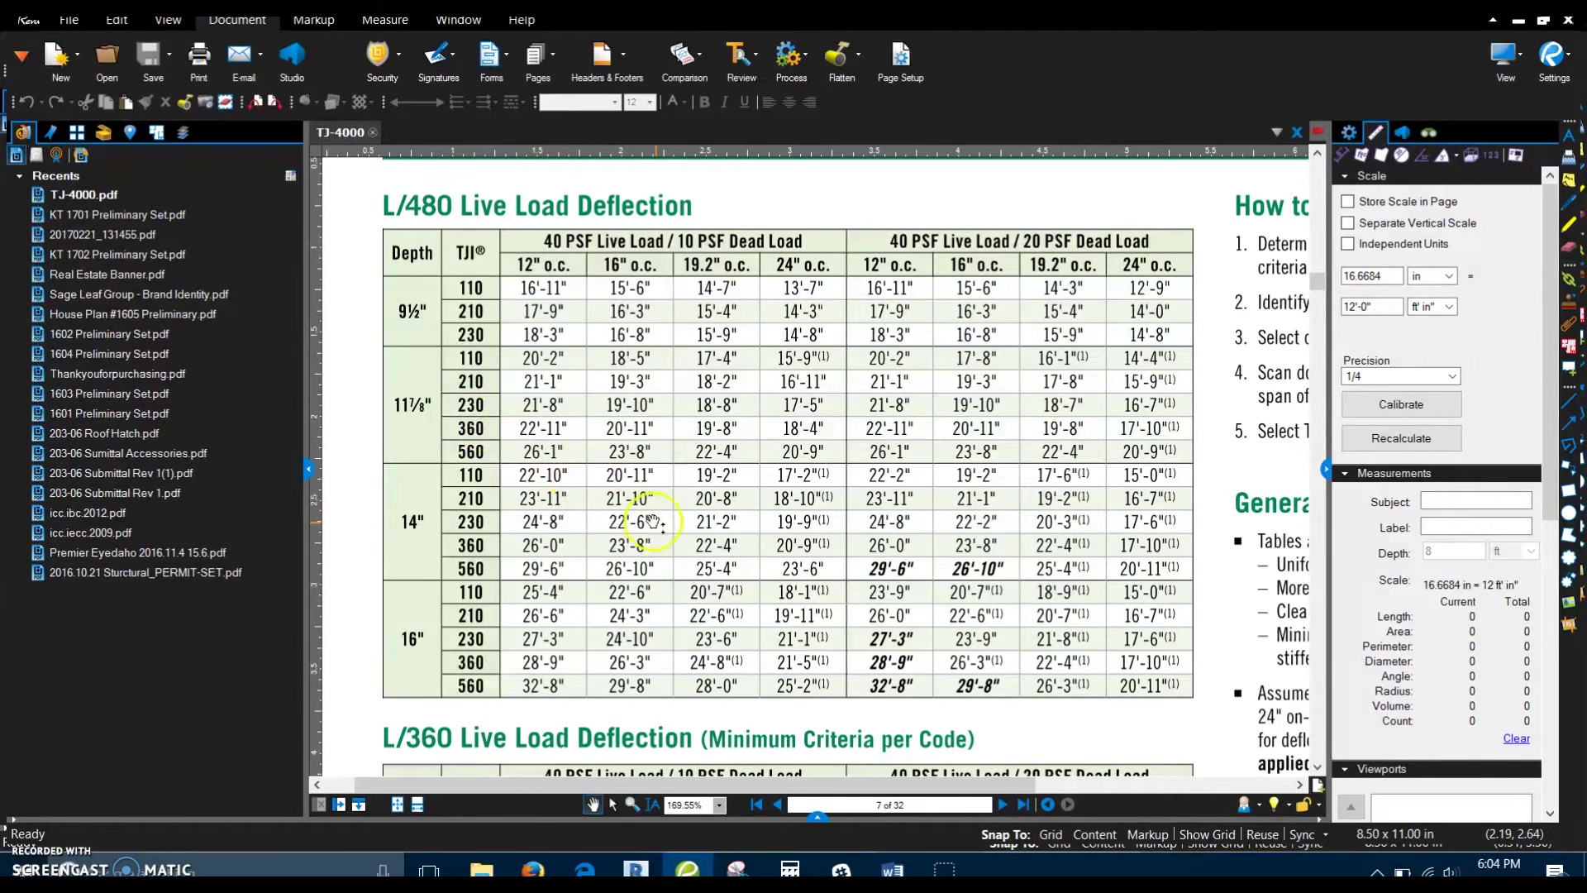
# - Find and select the basement stair on the BASEMENT plan, then open Section 5 through it
pyautogui.click(635, 868)
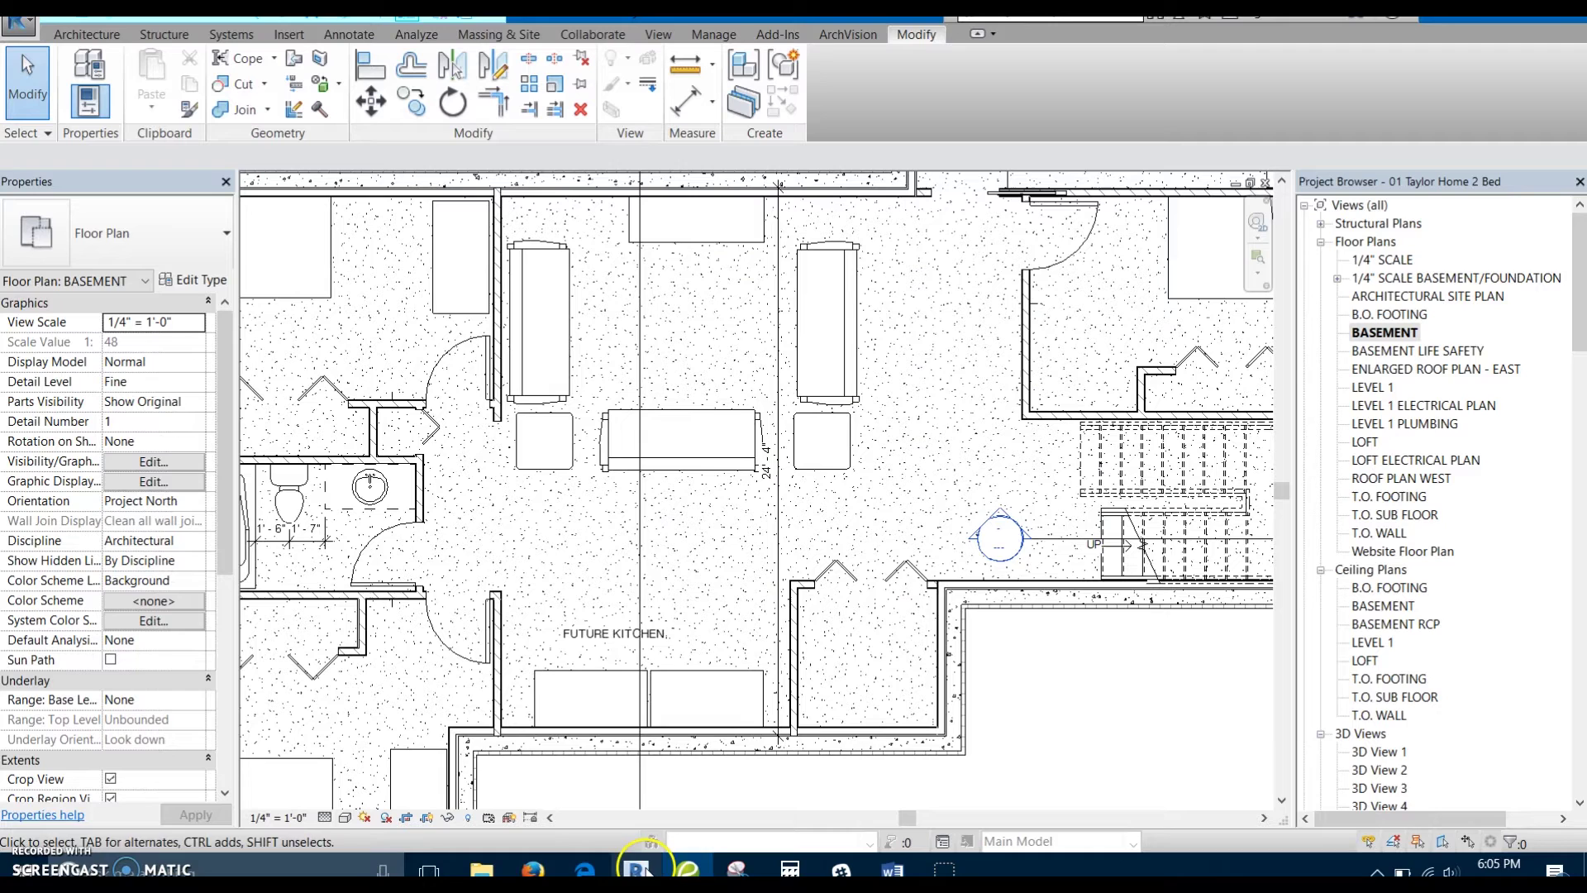
pyautogui.scroll(-3, 729, 494)
pyautogui.scroll(2, 729, 493)
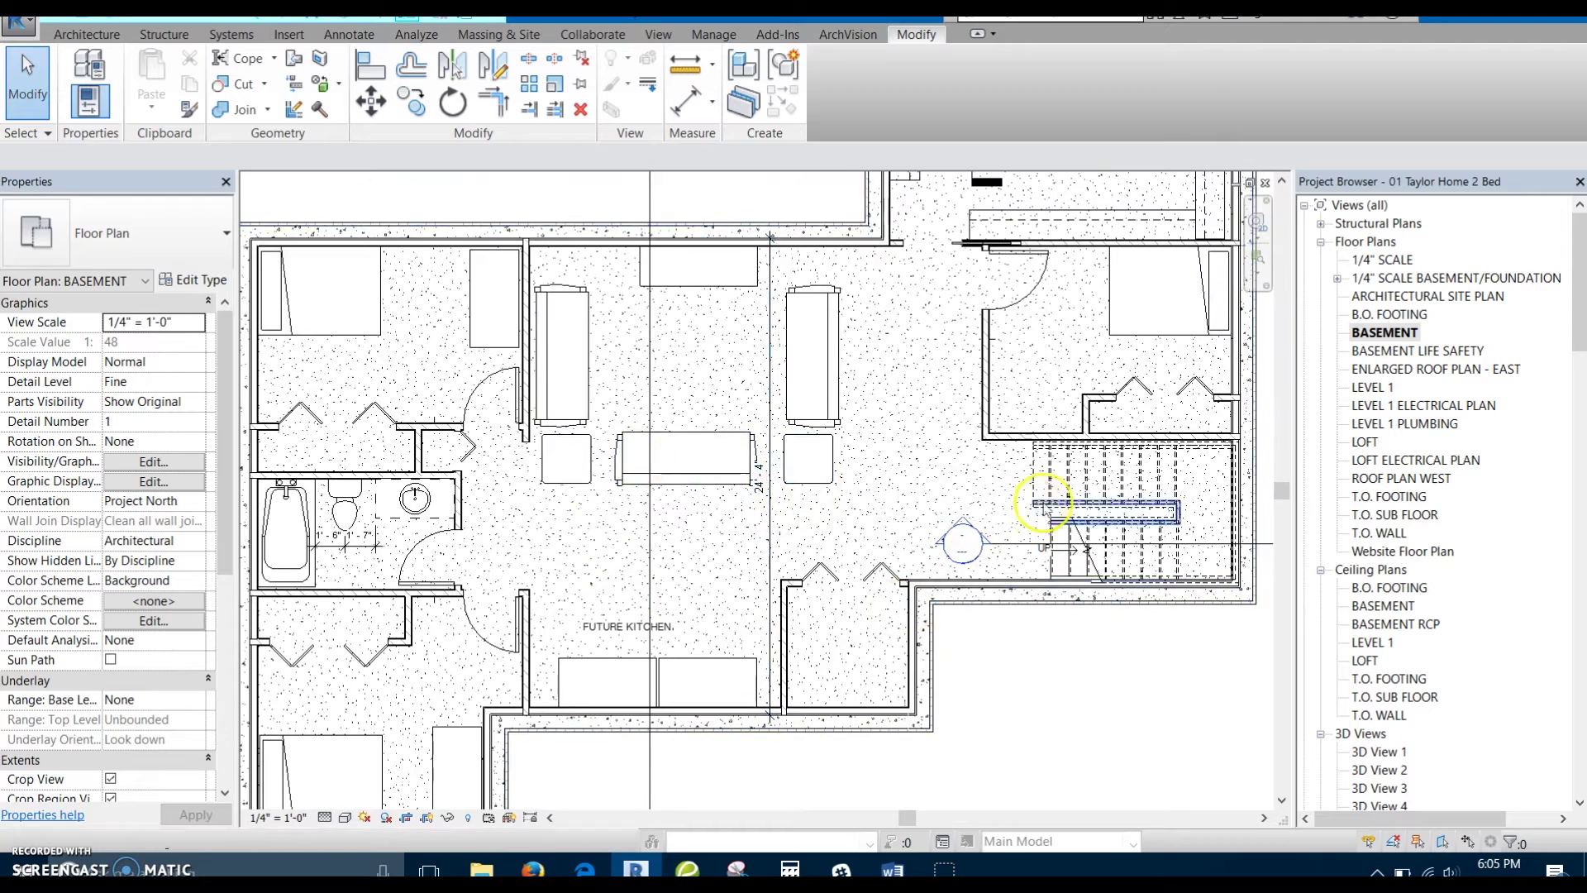
pyautogui.moveTo(1080, 485); pyautogui.dragTo(945, 478, button='middle')
pyautogui.scroll(1, 944, 478)
pyautogui.click(948, 478)
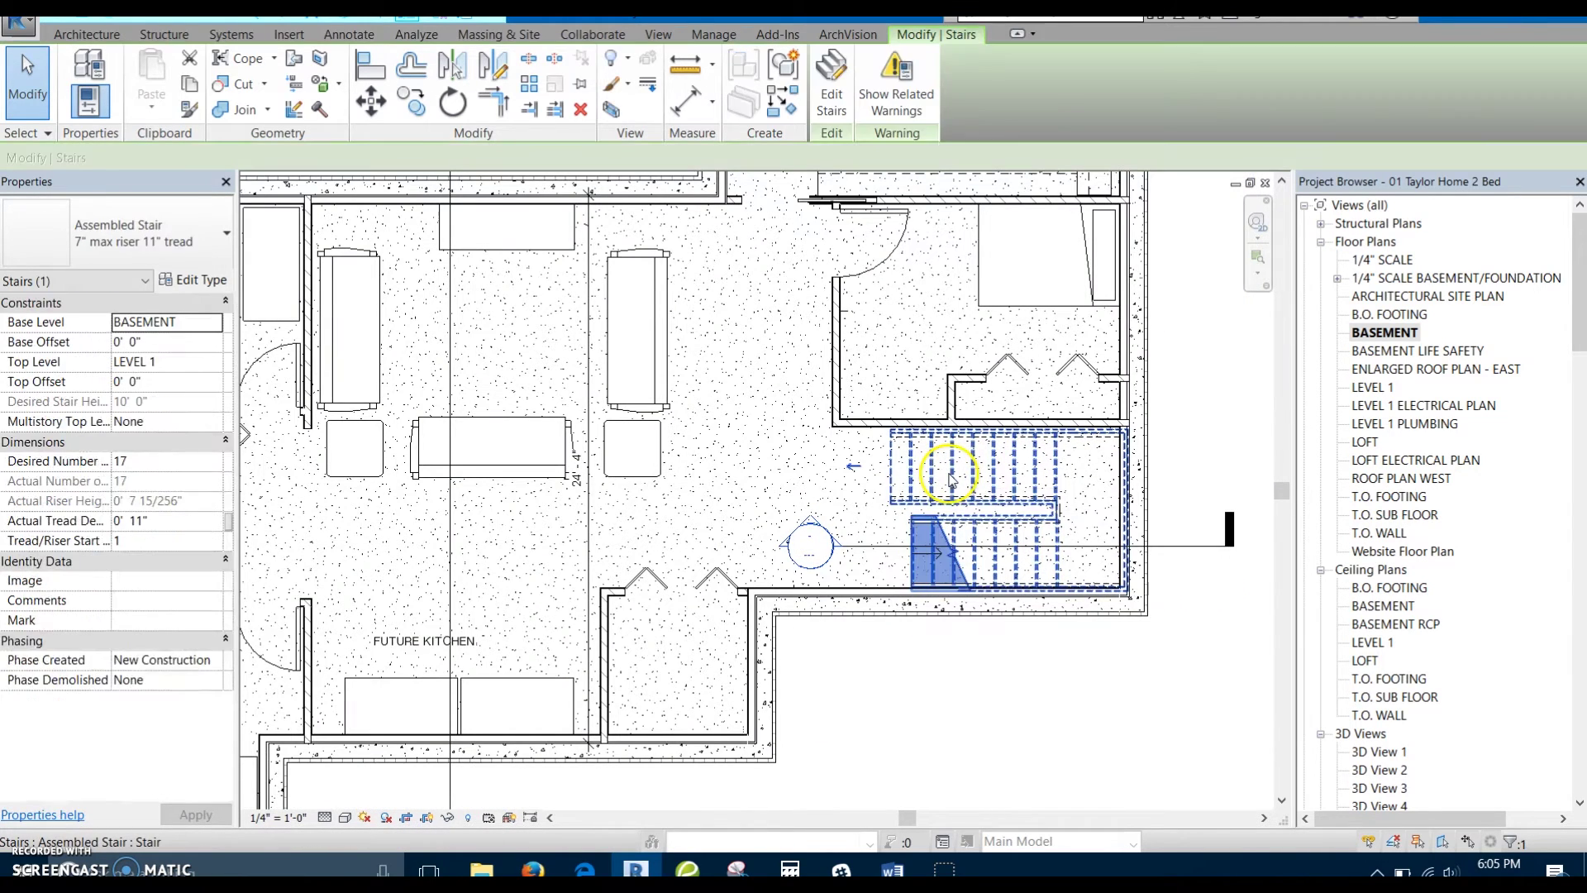
pyautogui.scroll(-1, 909, 473)
pyautogui.moveTo(810, 471); pyautogui.dragTo(930, 485, button='middle')
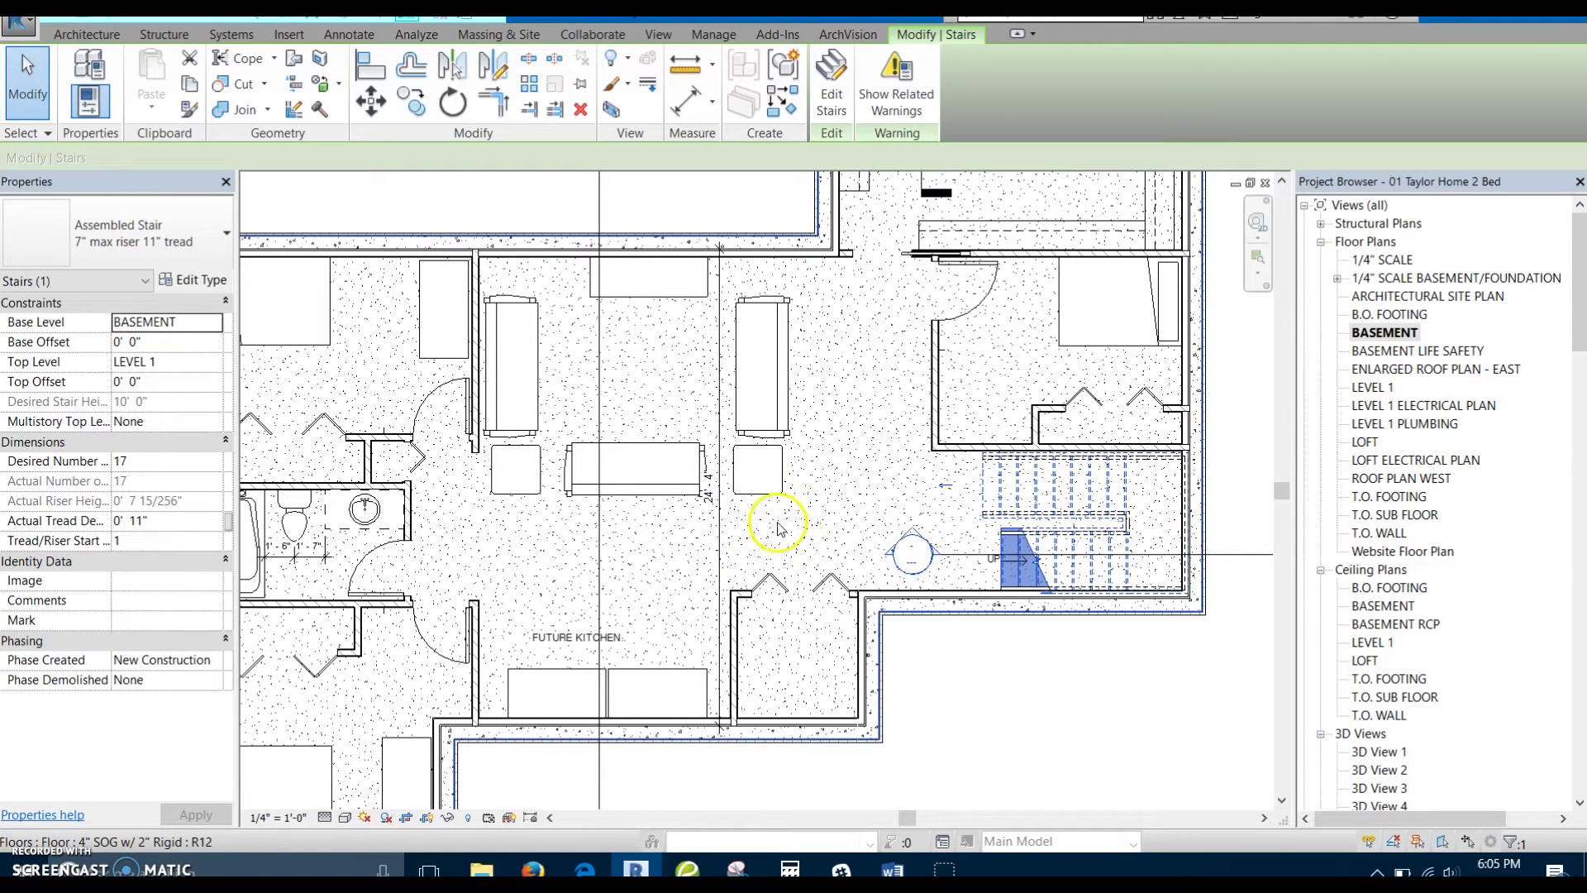
pyautogui.moveTo(861, 538); pyautogui.dragTo(868, 549, button='middle')
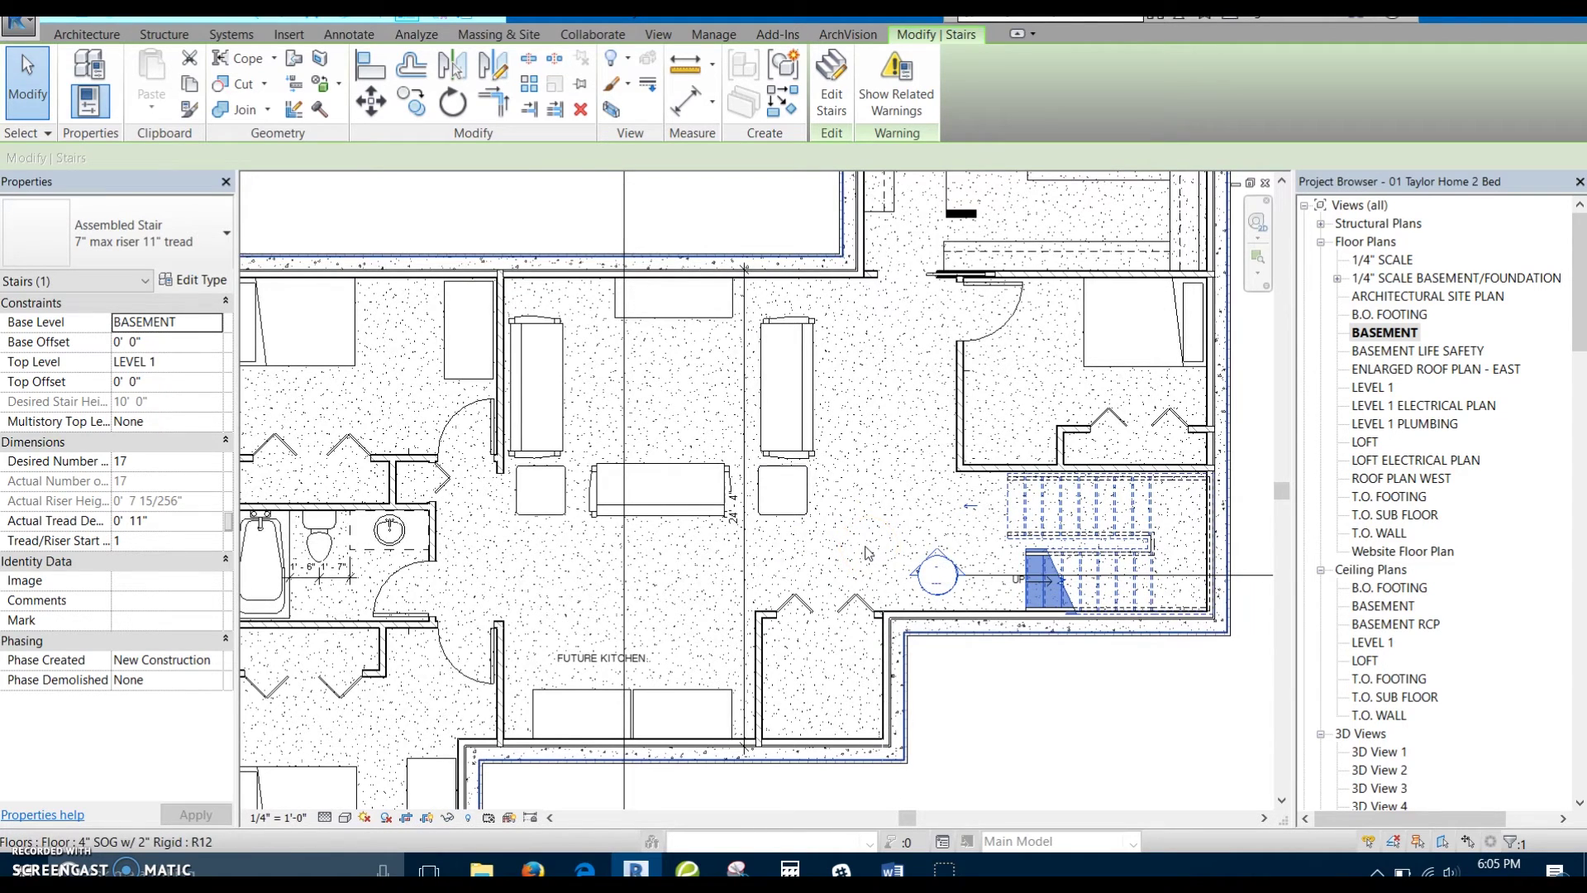
pyautogui.click(884, 566)
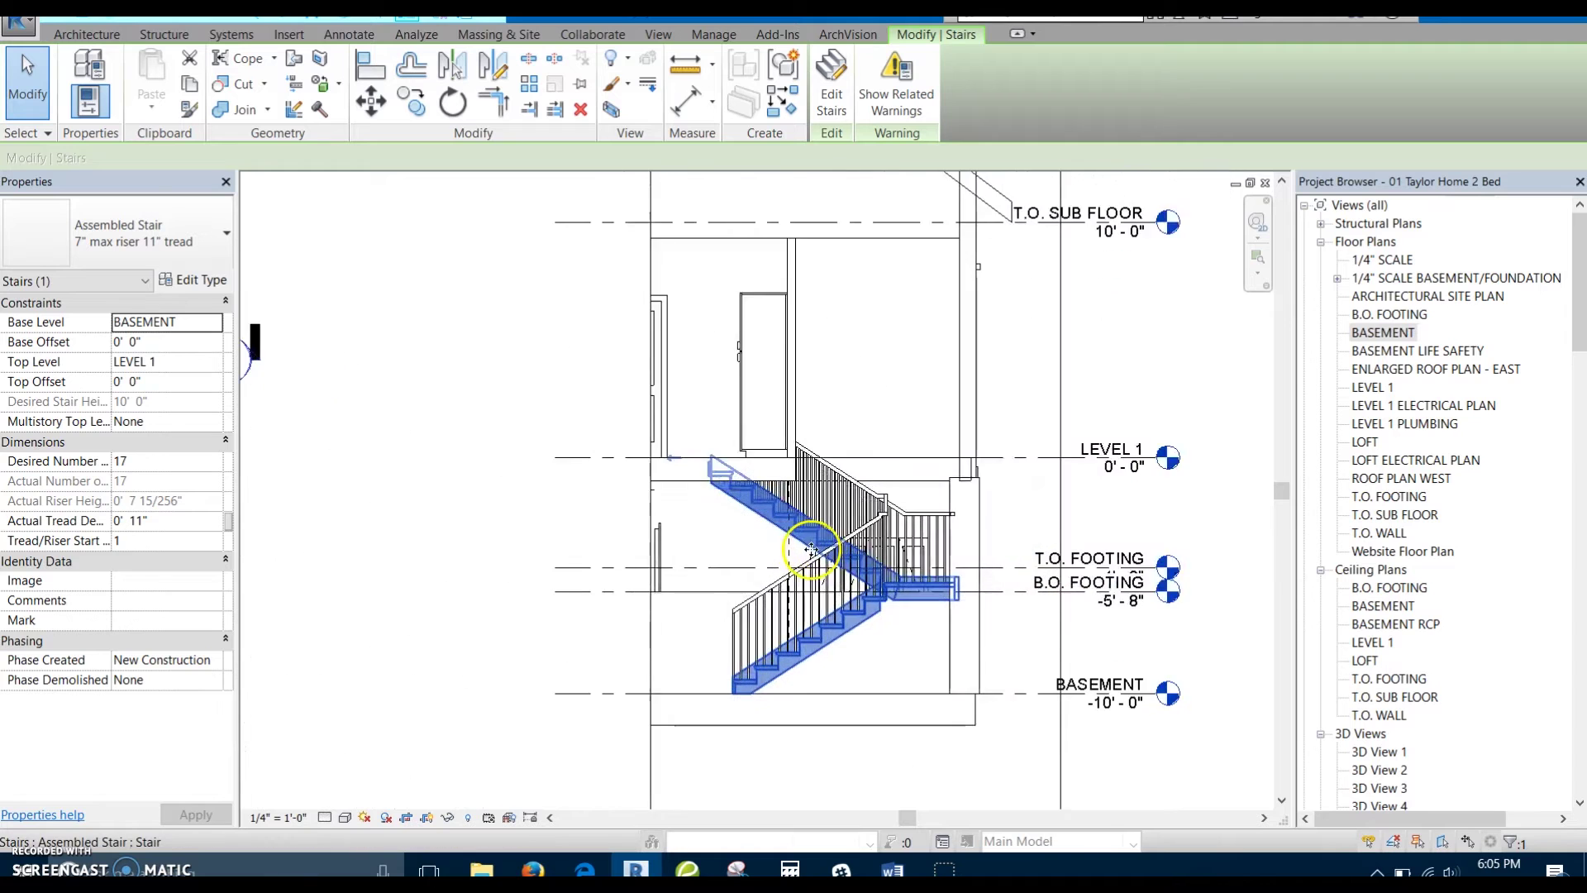
# - Deselect the stair and pan and zoom Section 5 to show the basement slab up to the sub floor
pyautogui.click(1219, 630)
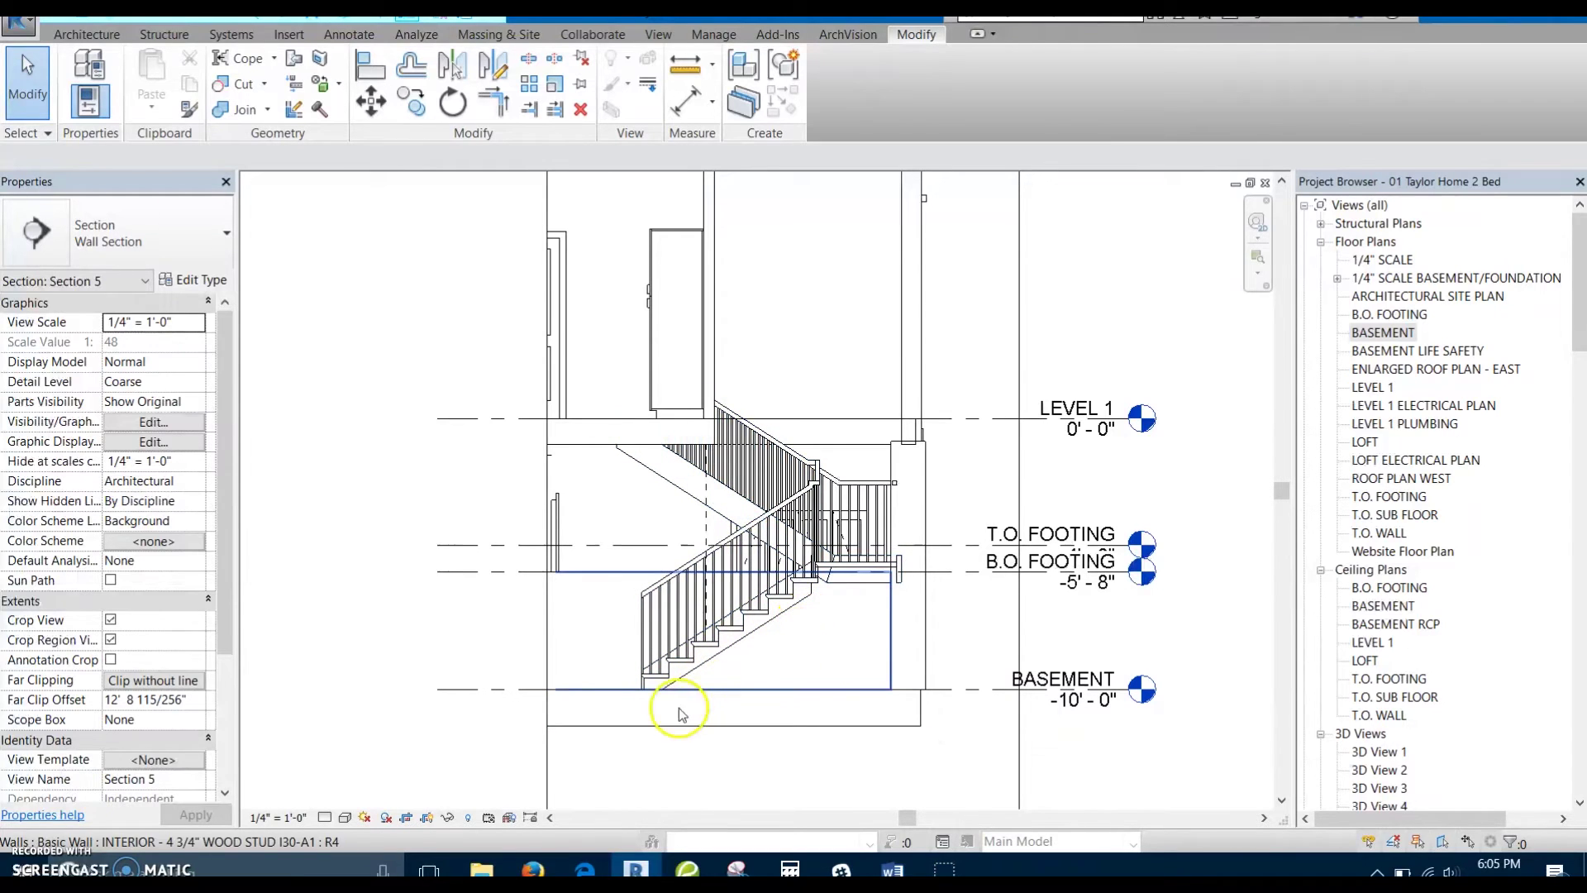
pyautogui.moveTo(798, 728); pyautogui.dragTo(784, 752, button='middle')
pyautogui.scroll(-2, 784, 752)
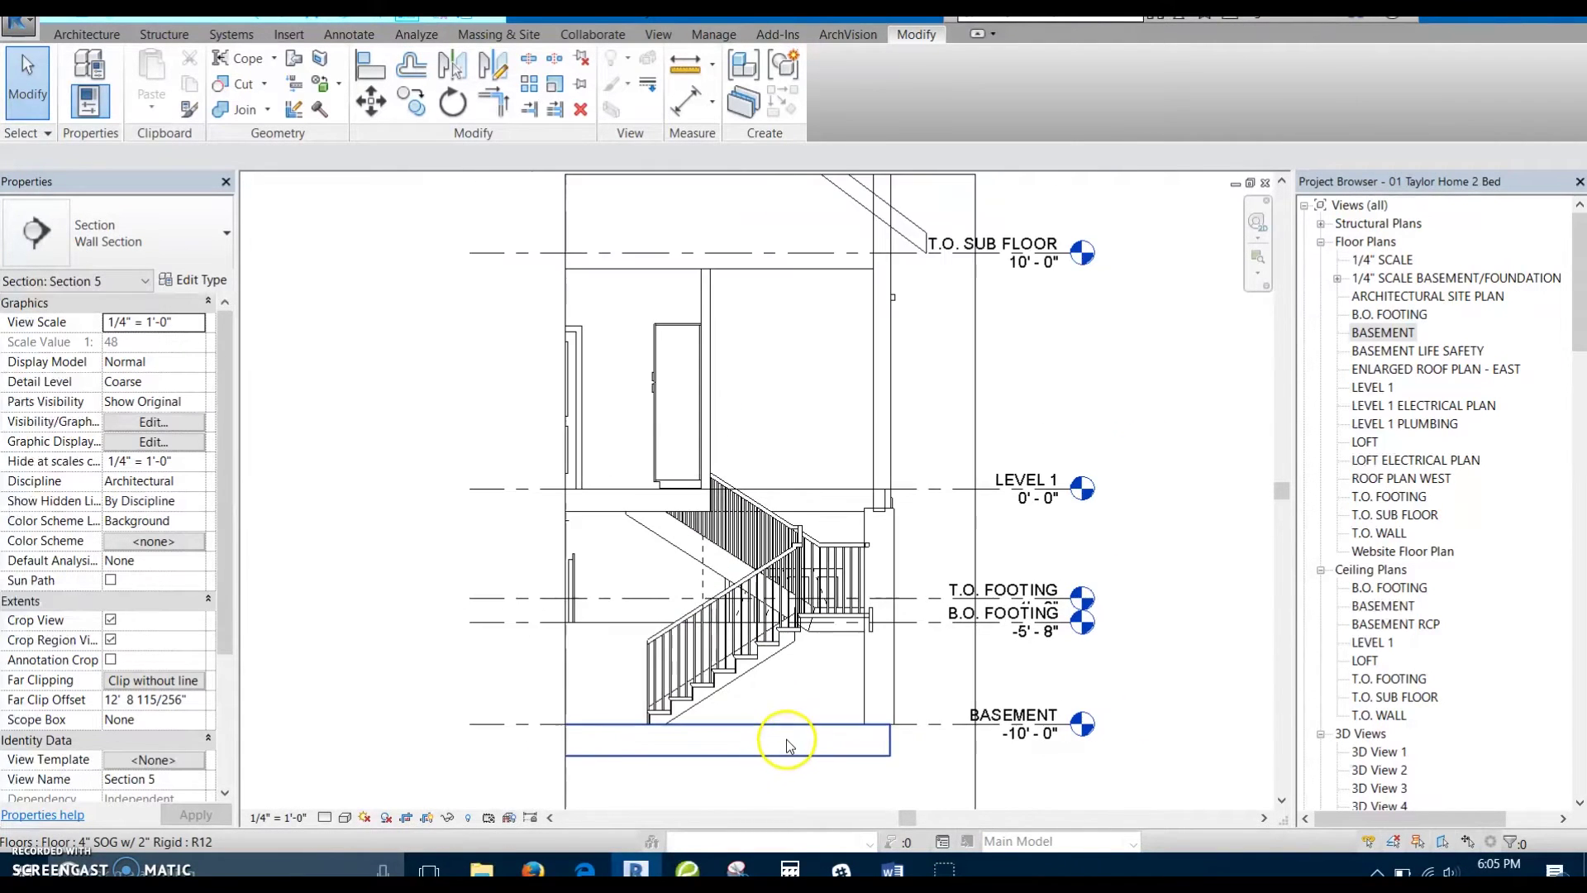
pyautogui.moveTo(809, 805); pyautogui.dragTo(793, 762, button='middle')
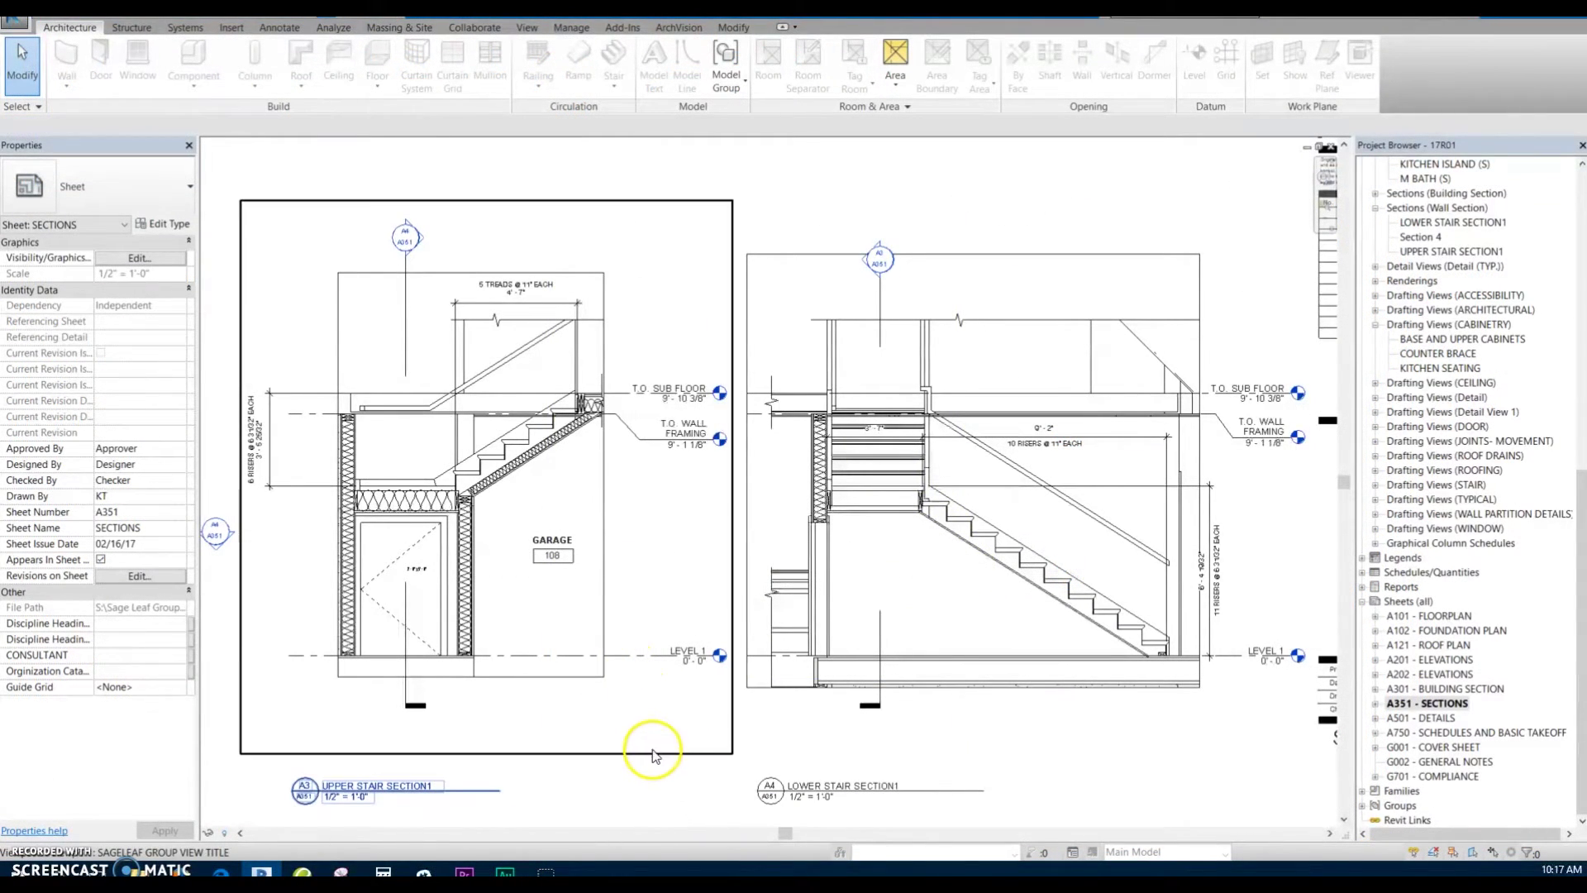
# - On sheet A351, activate the lower stair section and inspect its 10-riser and 11-riser dimensions
pyautogui.moveTo(732, 776); pyautogui.dragTo(701, 701, button='middle')
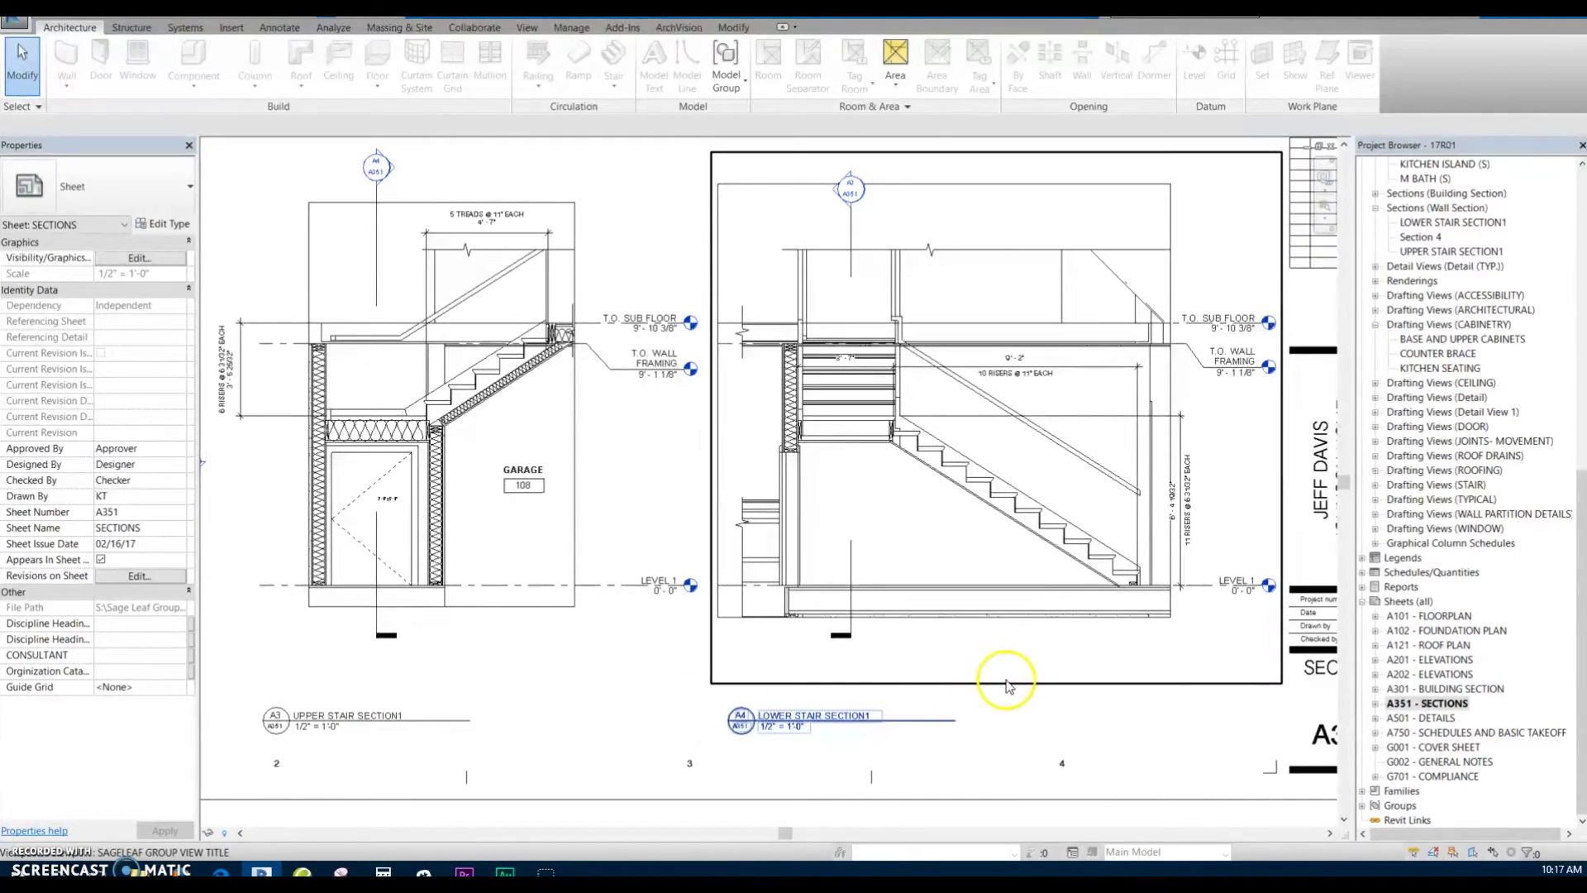
pyautogui.moveTo(1002, 677); pyautogui.dragTo(1039, 717, button='middle')
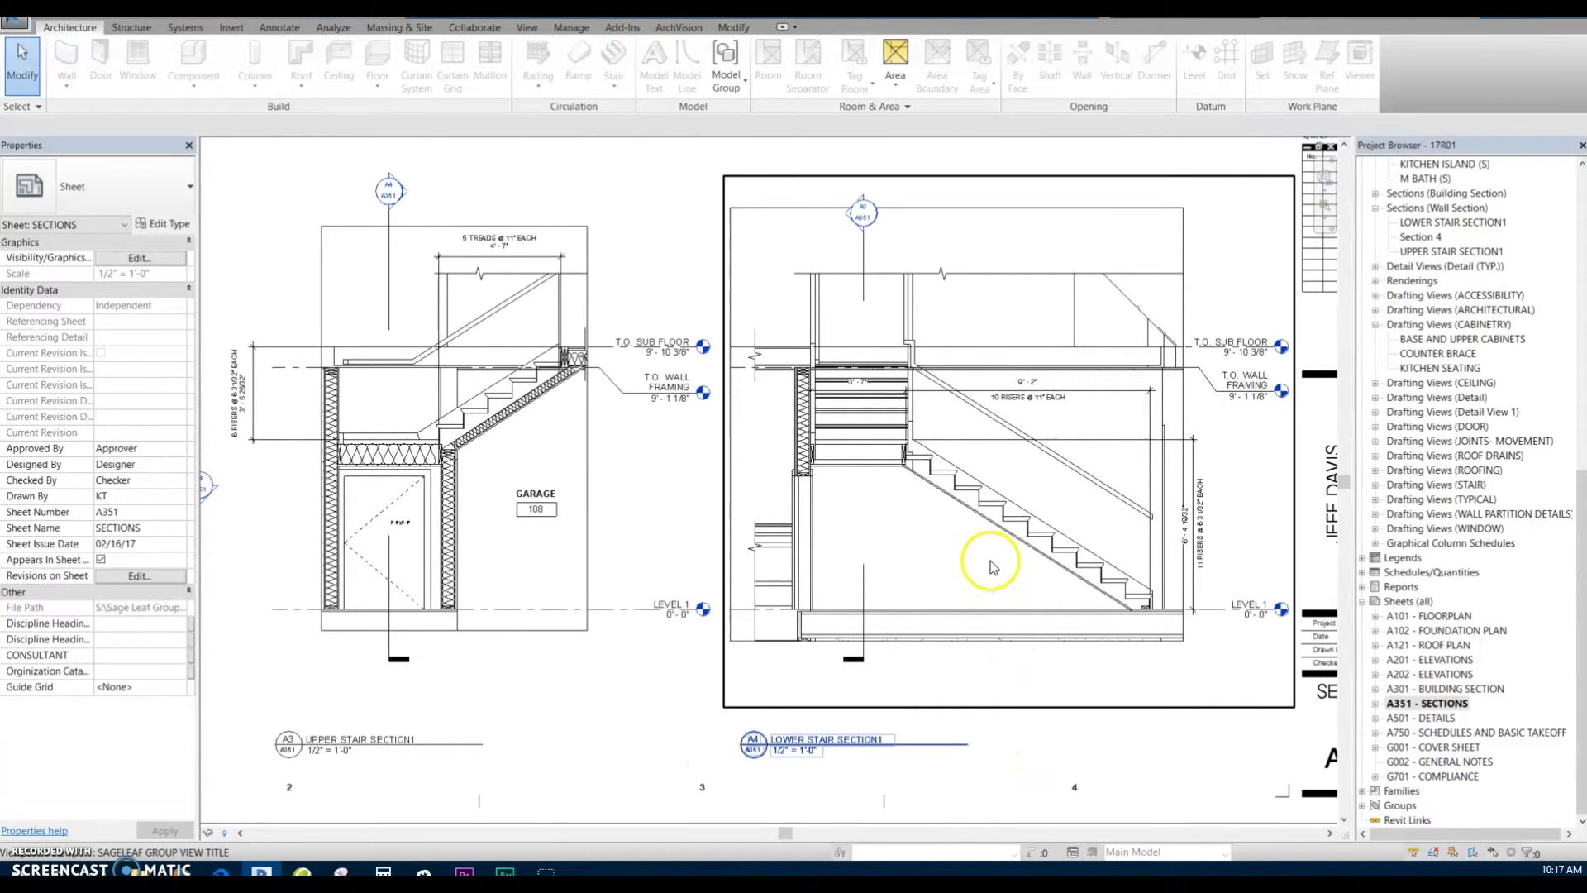
pyautogui.doubleClick(1000, 508)
pyautogui.click(946, 449)
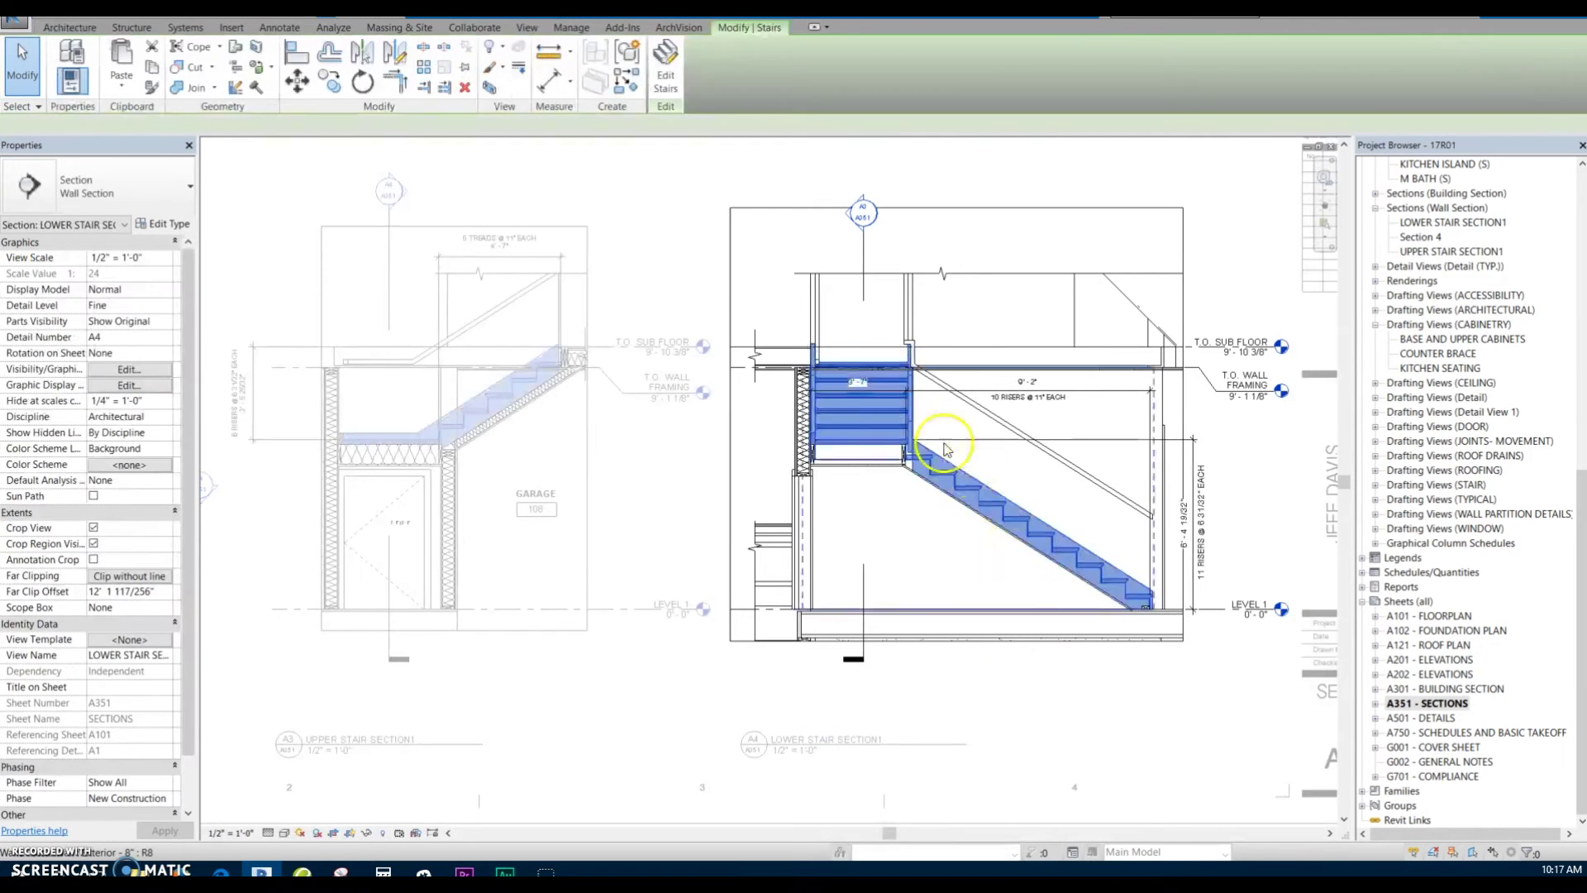
pyautogui.press('Escape')
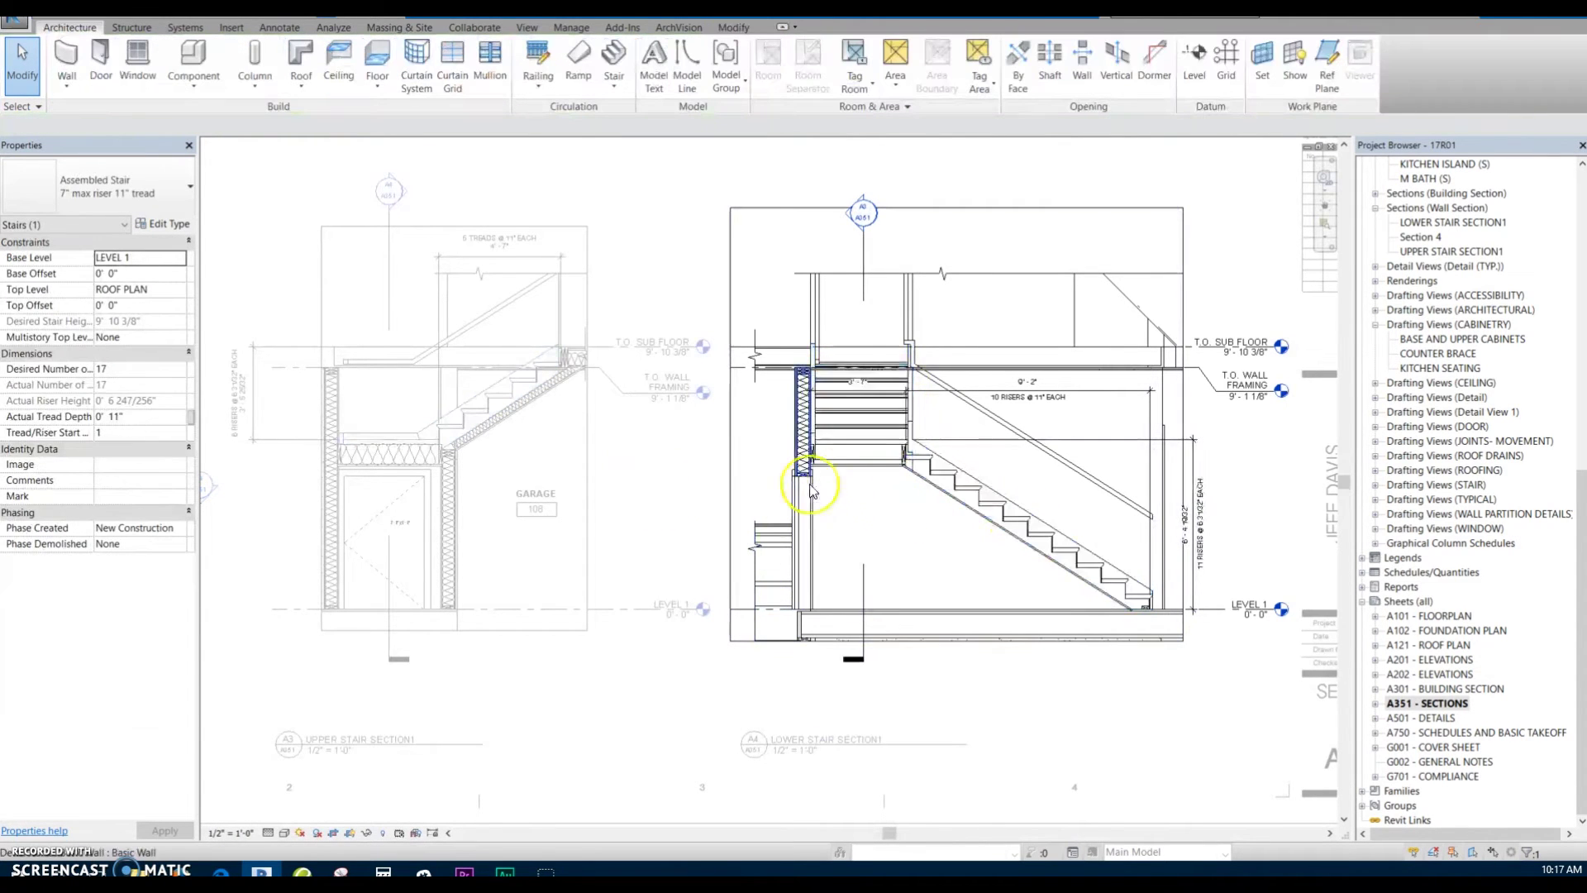
pyautogui.scroll(3, 1027, 397)
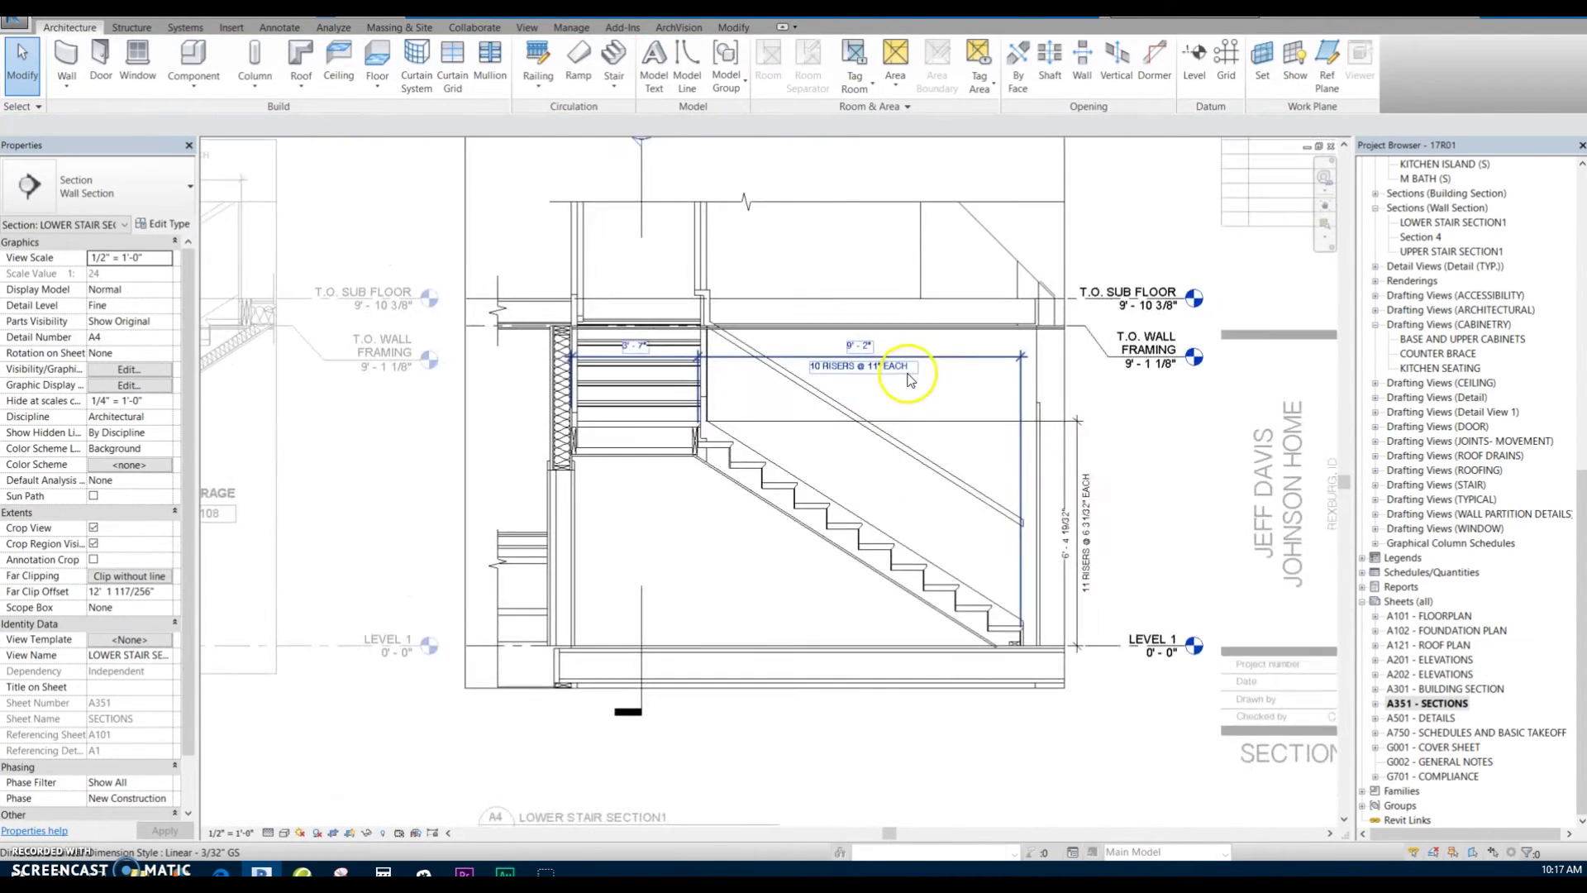
pyautogui.scroll(2, 909, 380)
pyautogui.click(892, 367)
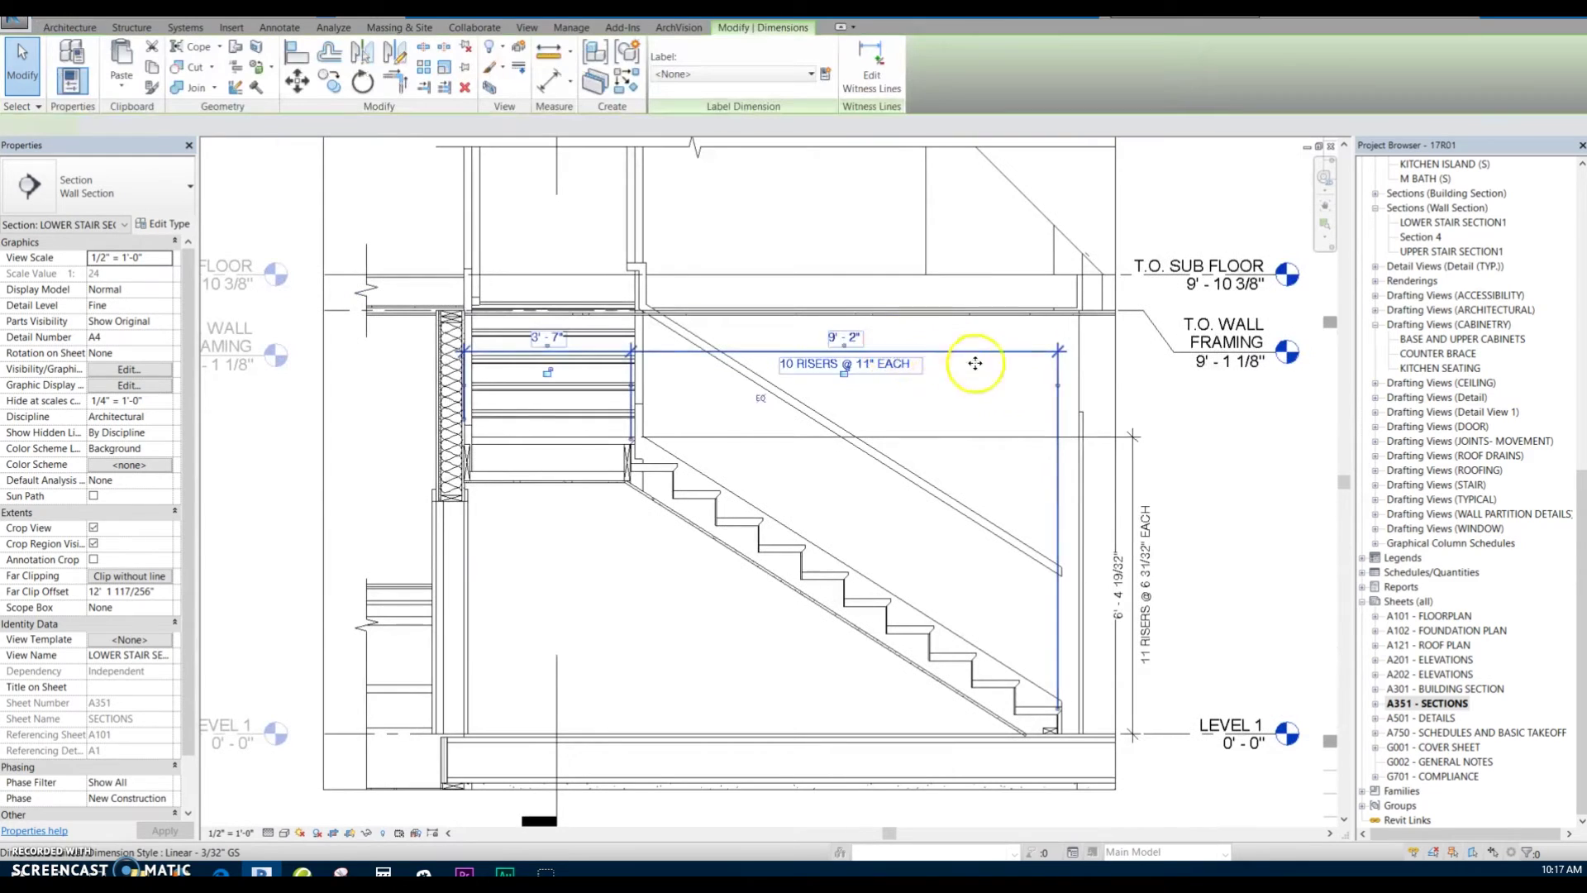
pyautogui.click(1133, 483)
pyautogui.scroll(-2, 932, 588)
# - Activate the upper stair section and inspect its 6-riser and 5-tread dimensions
pyautogui.moveTo(620, 549); pyautogui.dragTo(1071, 529, button='middle')
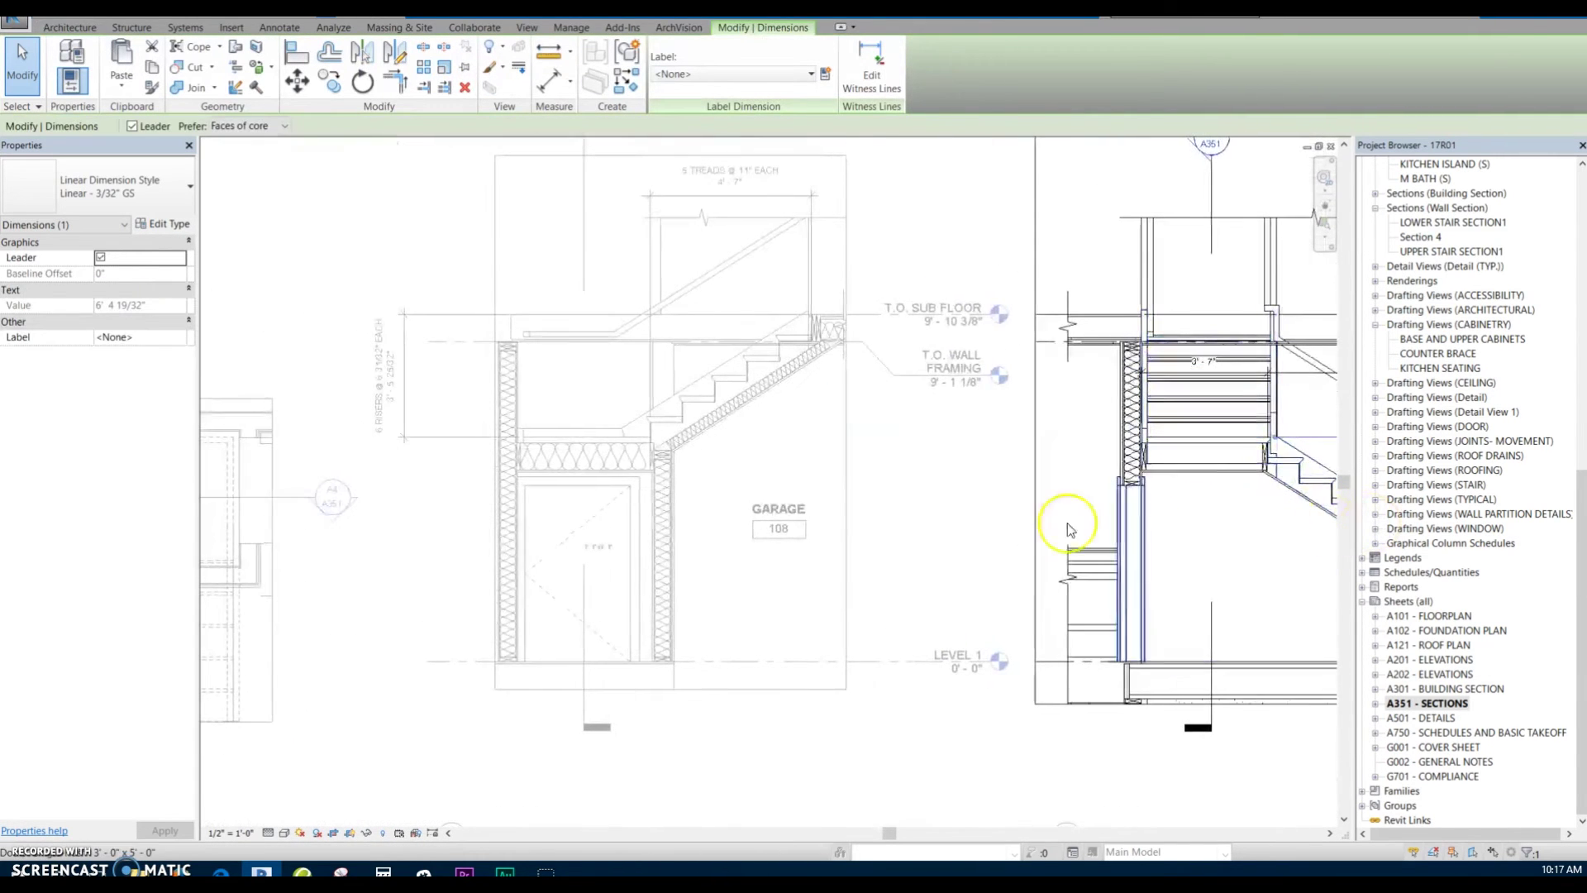
pyautogui.press('Escape')
pyautogui.doubleClick(524, 400)
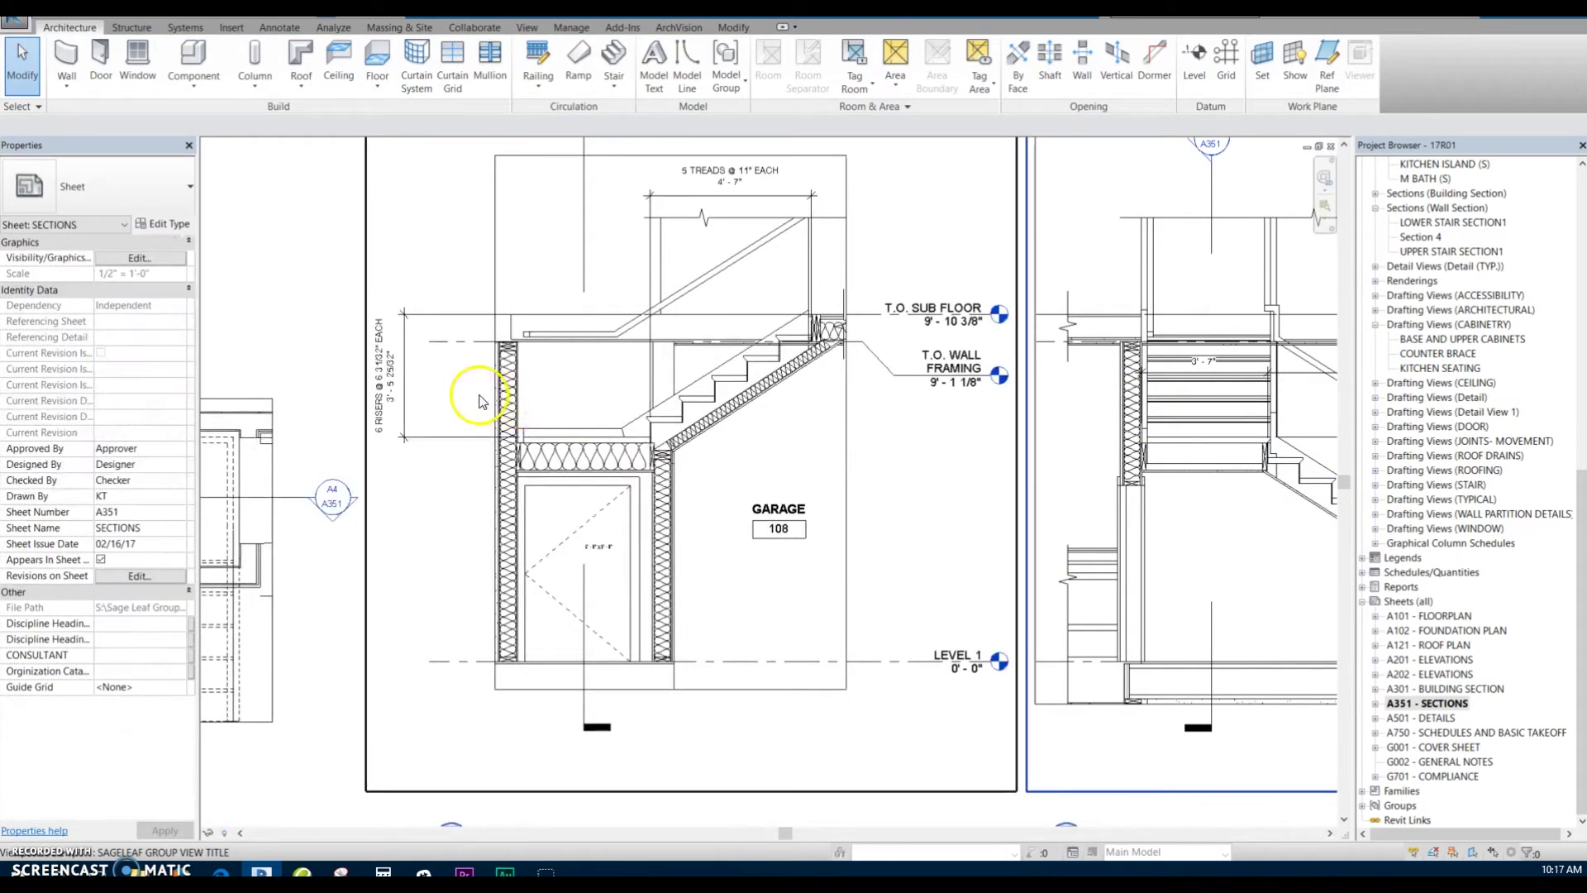
pyautogui.doubleClick(478, 398)
pyautogui.click(418, 358)
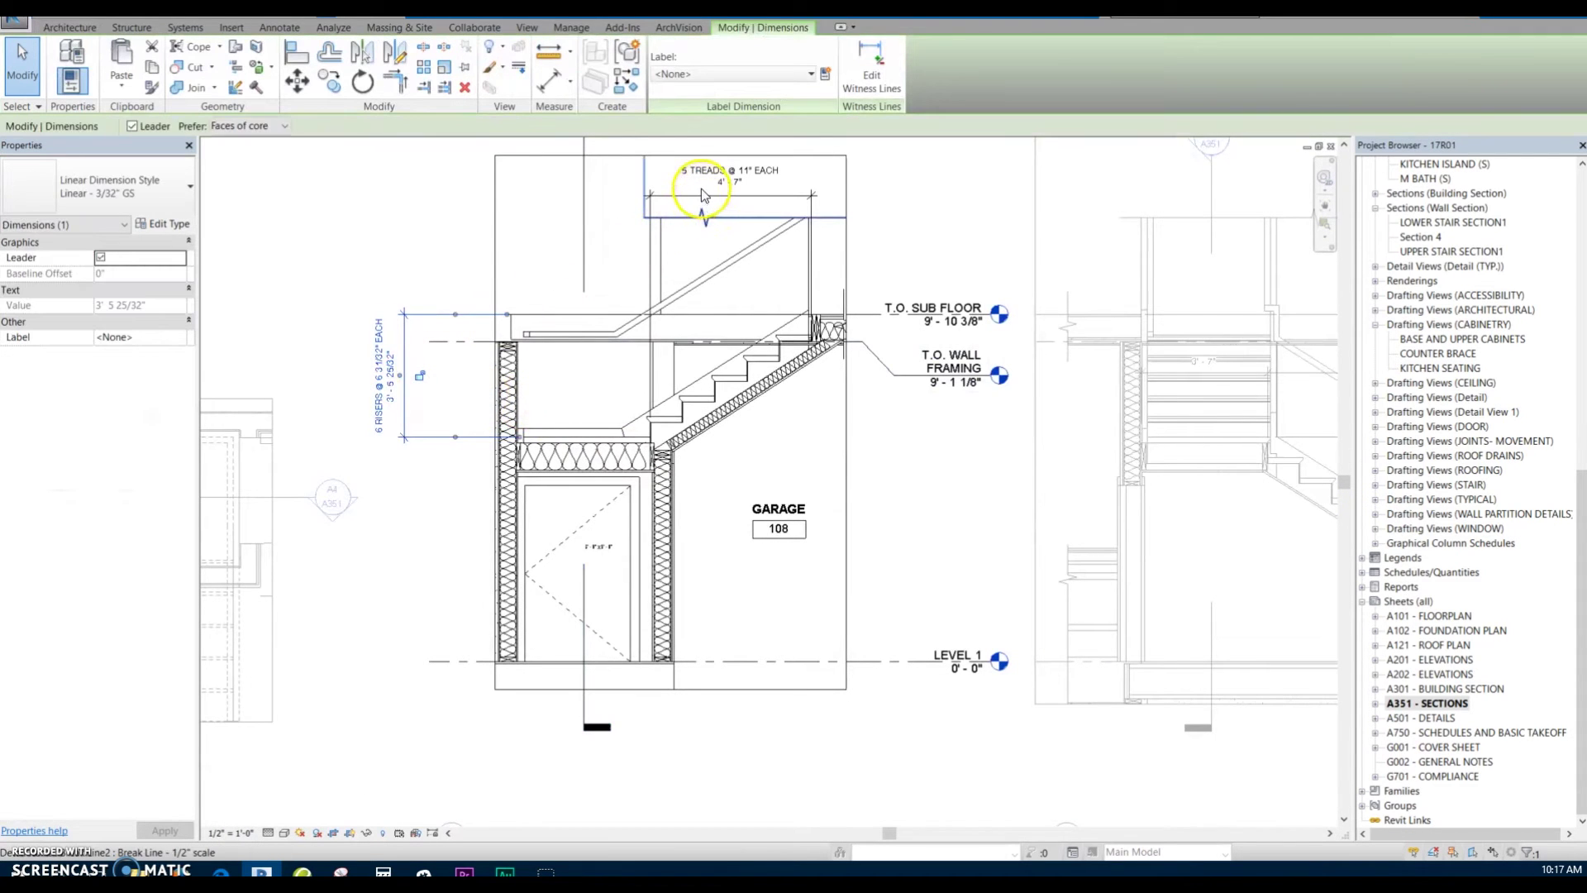
pyautogui.click(643, 195)
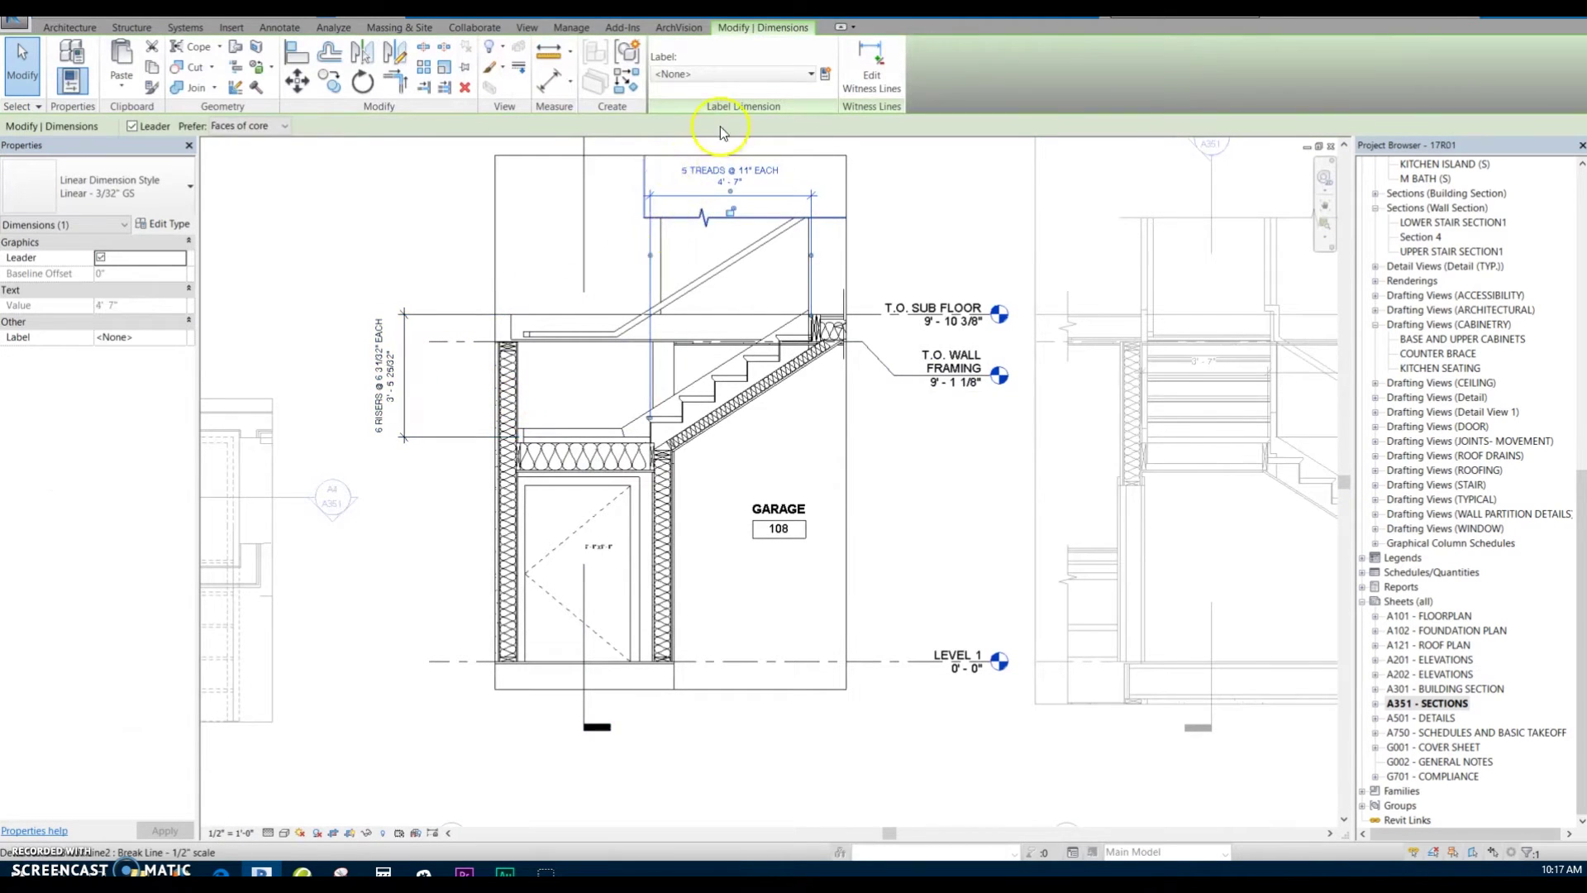
pyautogui.moveTo(810, 492)
pyautogui.mouseDown(button='middle')
pyautogui.moveTo(638, 514)
pyautogui.moveTo(632, 528)
pyautogui.mouseUp(button='middle')
pyautogui.scroll(-2, 632, 529)
pyautogui.click(718, 552)
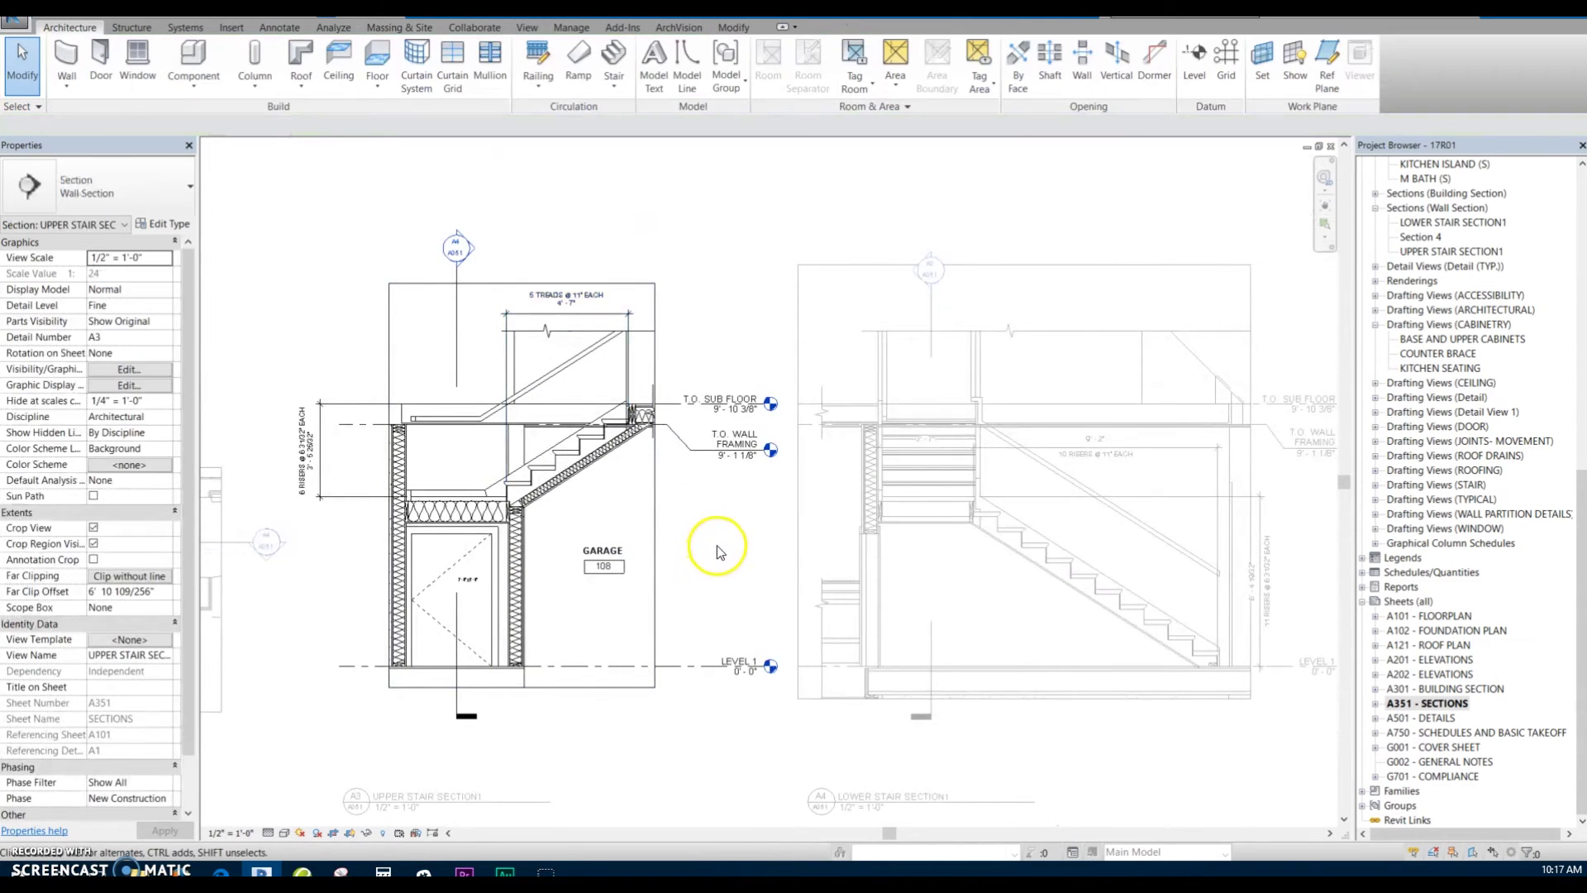
pyautogui.doubleClick(685, 779)
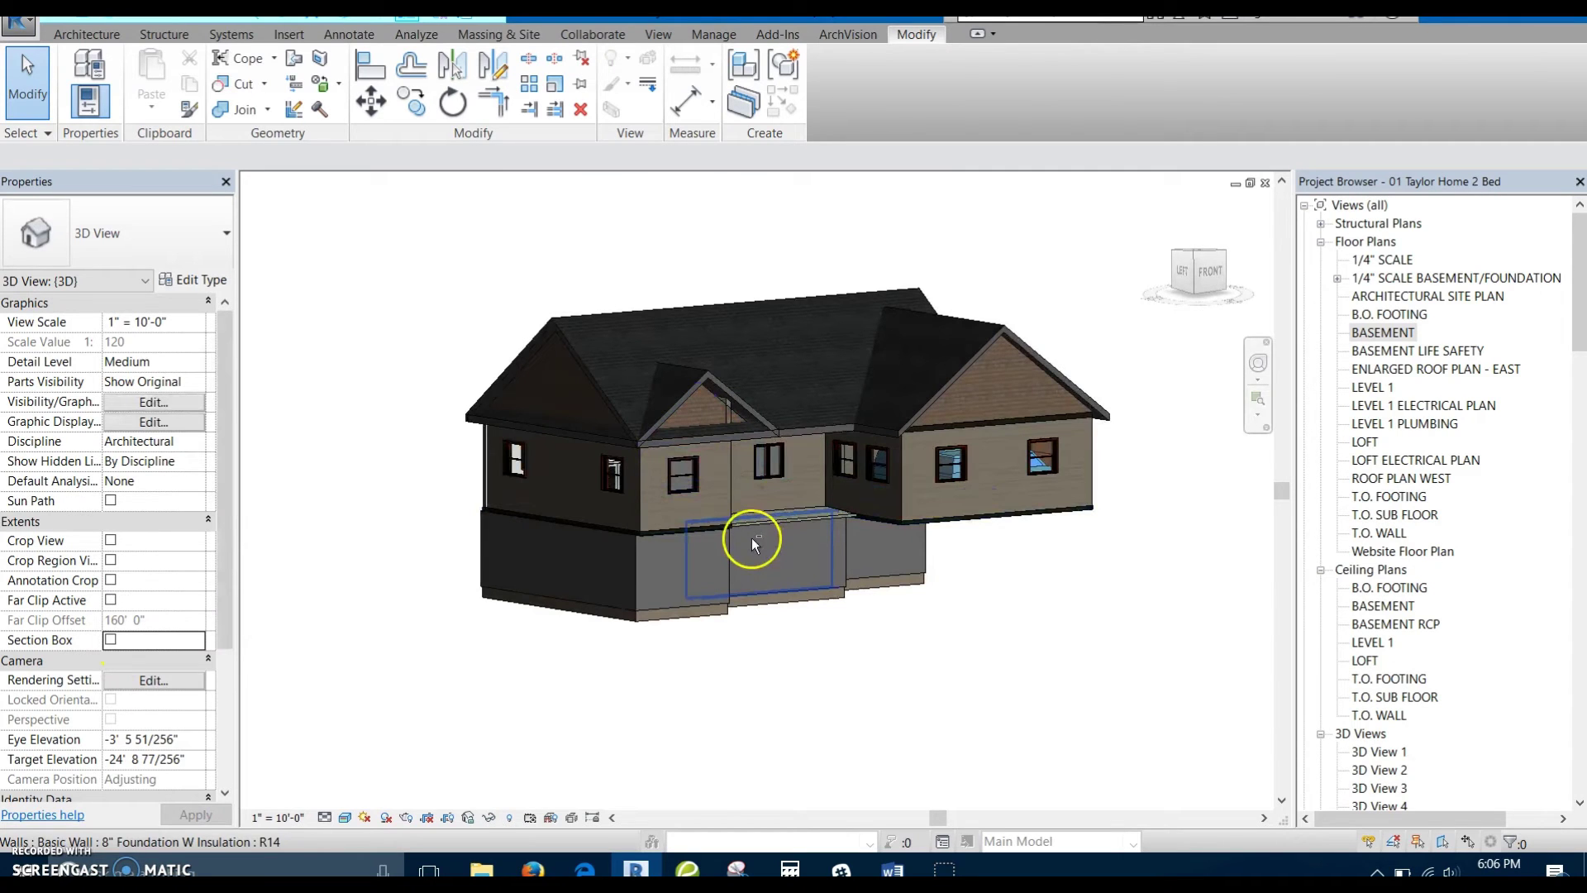
# - Select the 48" x 48" double-hung window above the foundation, orbit around it, then return to the BASEMENT plan
pyautogui.keyDown('shift'); pyautogui.moveTo(752, 537); pyautogui.dragTo(726, 507, button='middle'); pyautogui.keyUp('shift')
pyautogui.scroll(3, 725, 508)
pyautogui.click(742, 486)
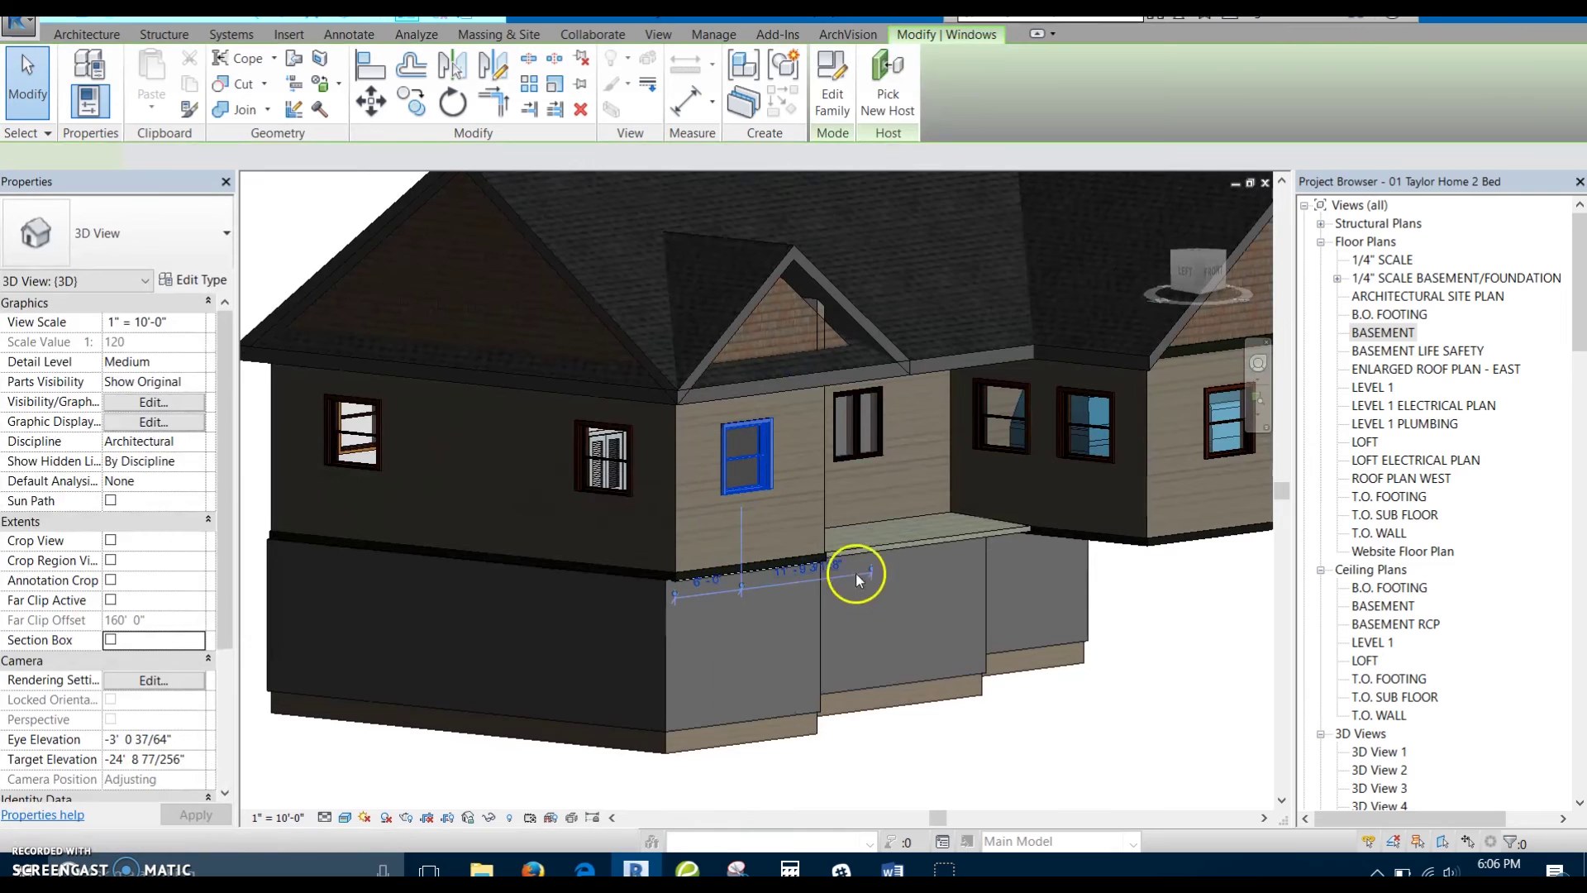
pyautogui.keyDown('shift'); pyautogui.moveTo(805, 613); pyautogui.dragTo(641, 579, button='middle'); pyautogui.keyUp('shift')
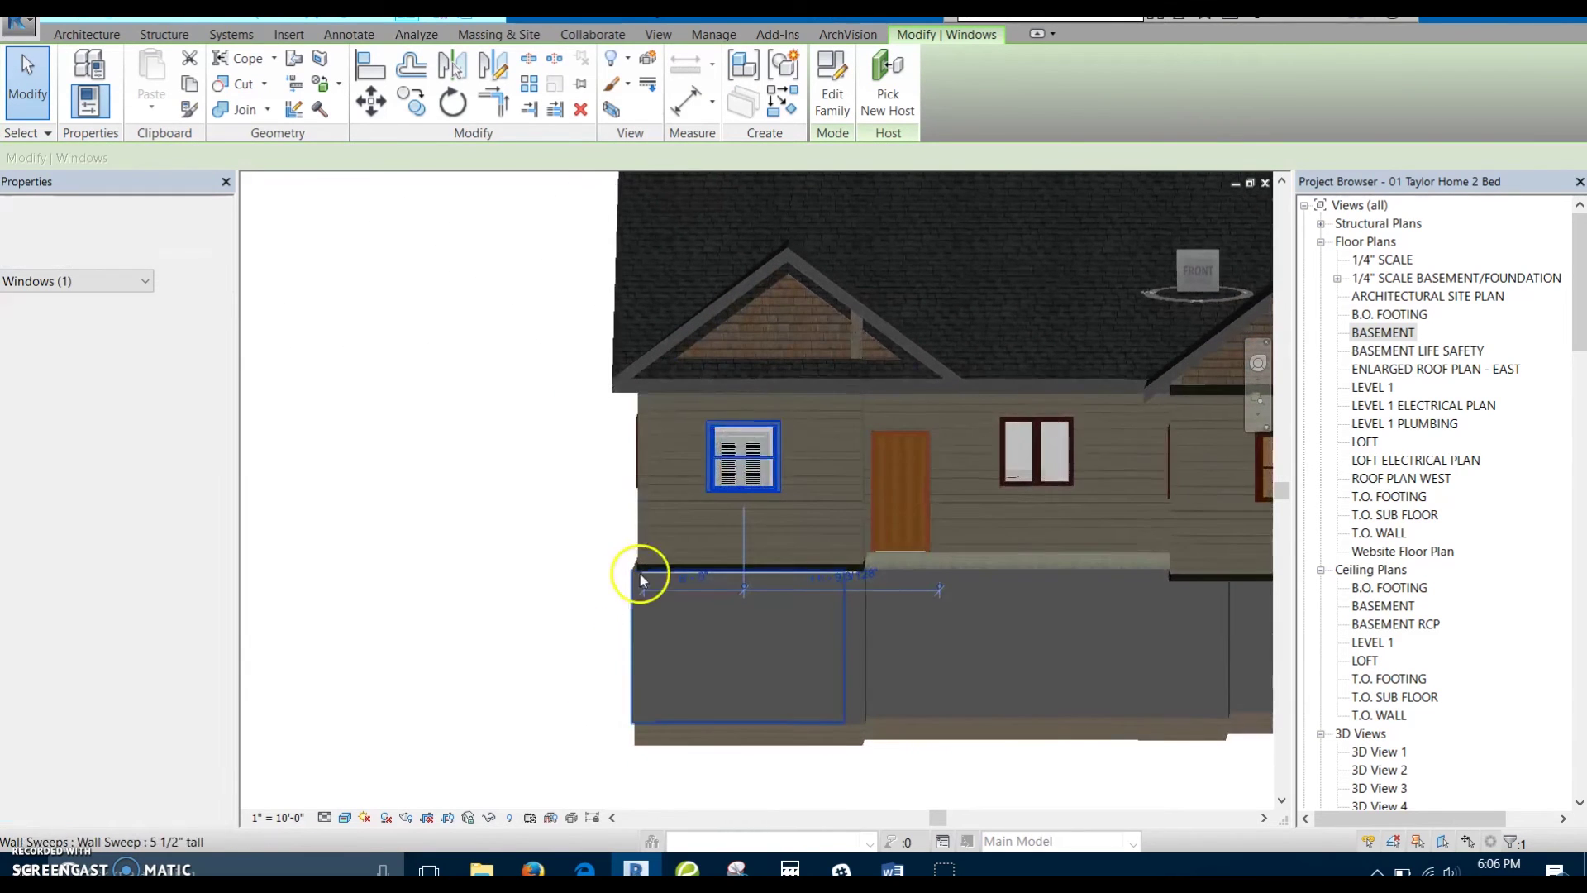
pyautogui.scroll(2, 785, 508)
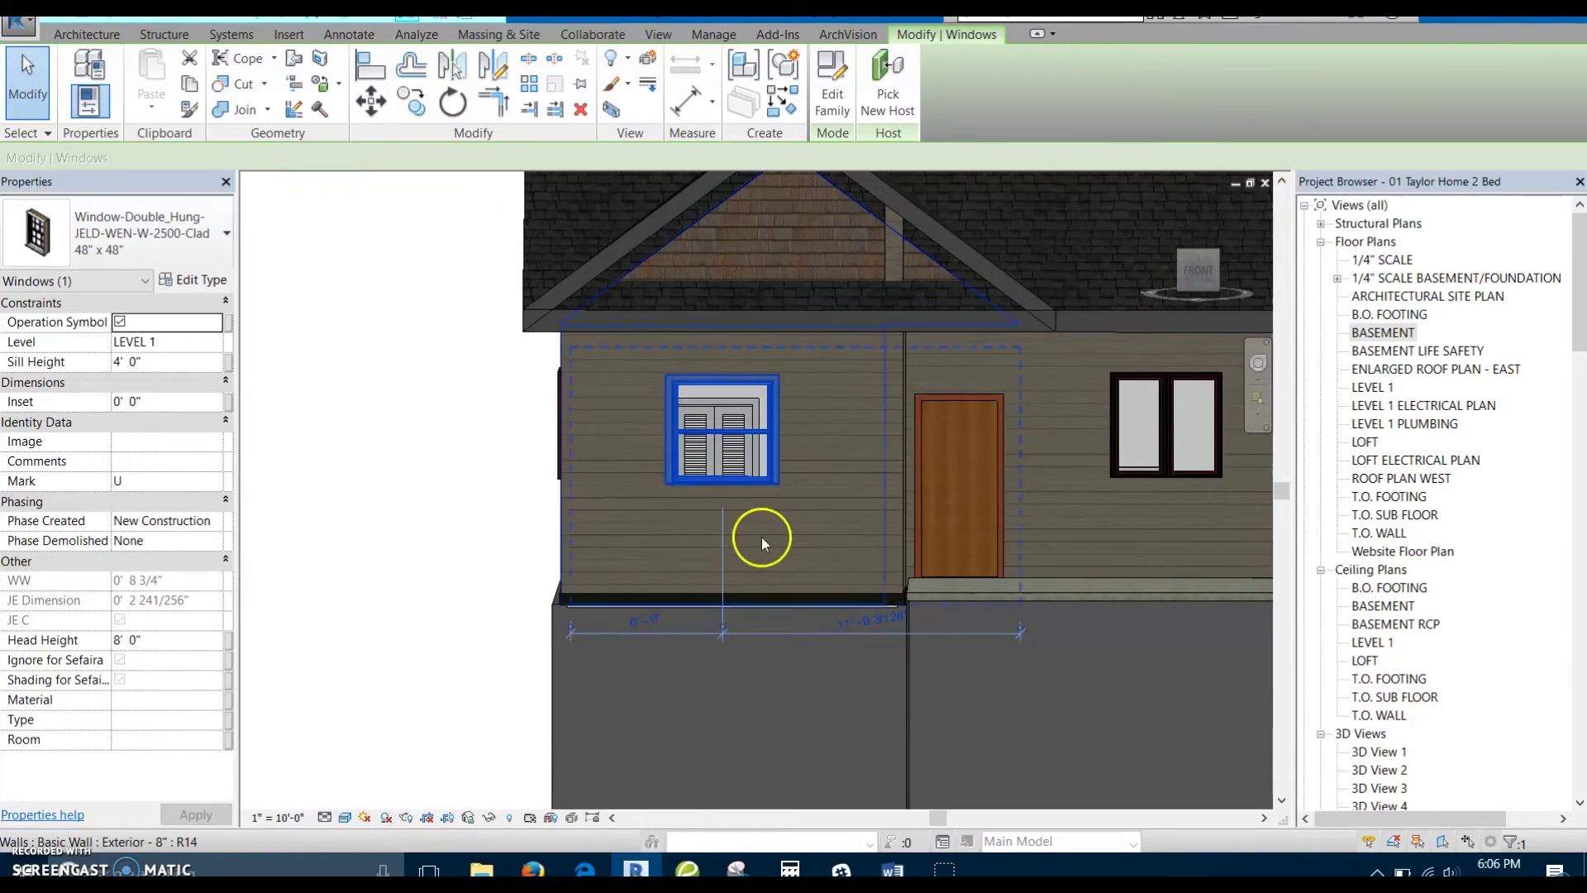
pyautogui.keyDown('shift'); pyautogui.moveTo(761, 541); pyautogui.dragTo(723, 587, button='middle'); pyautogui.keyUp('shift')
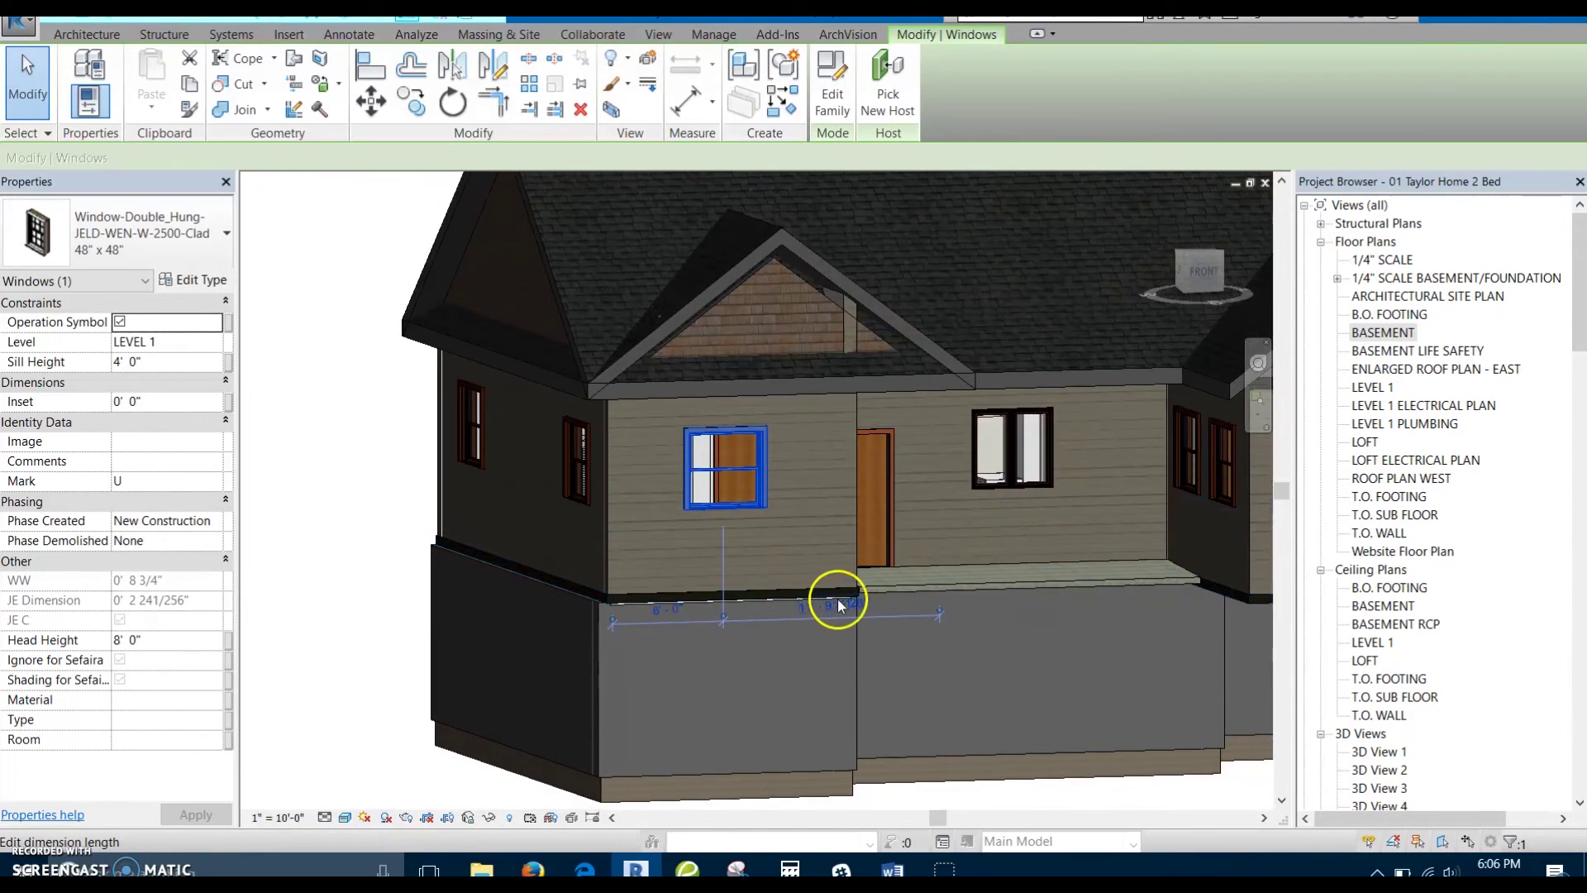
pyautogui.moveTo(969, 542); pyautogui.dragTo(679, 523, button='middle')
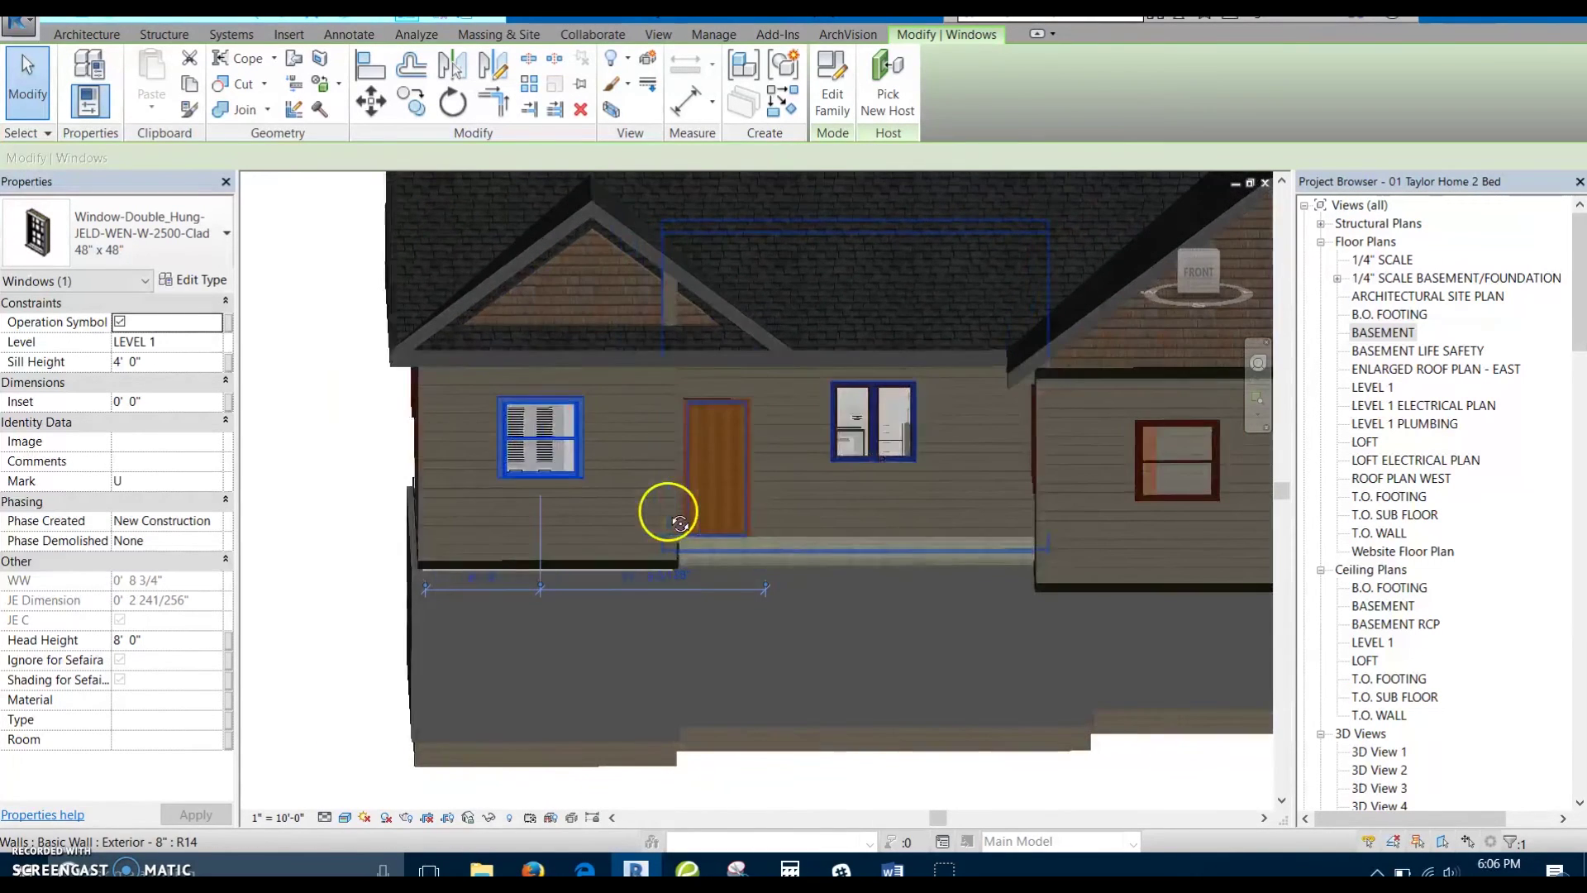
pyautogui.hotkey('ctrl', 'Tab')
# - Open the LEVEL 1 floor plan and centre it in the view
pyautogui.scroll(-2, 755, 496)
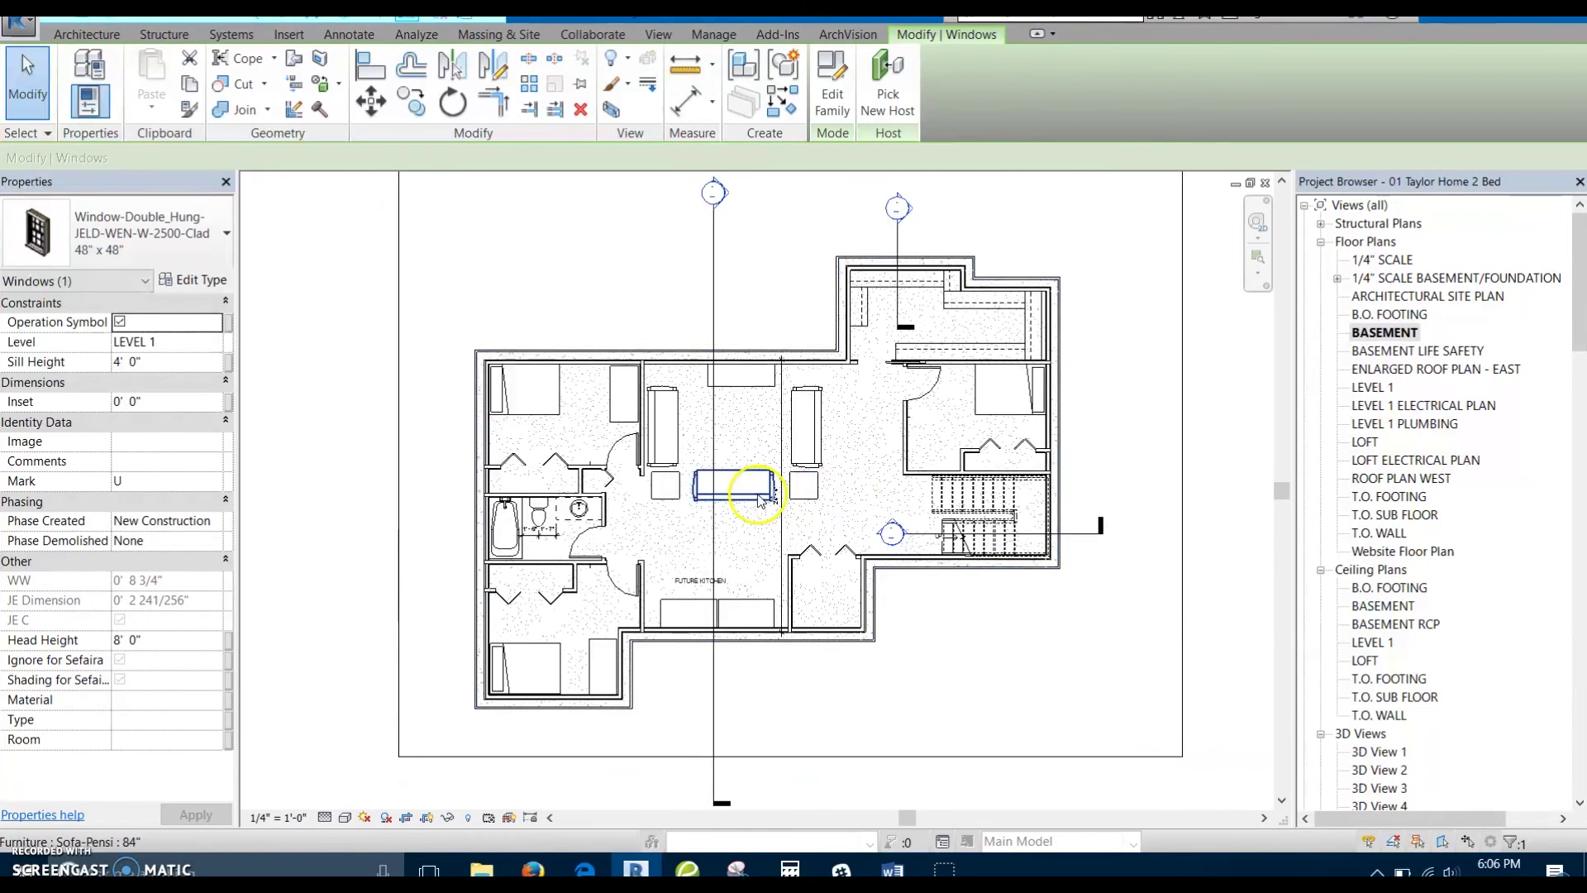
pyautogui.doubleClick(1372, 387)
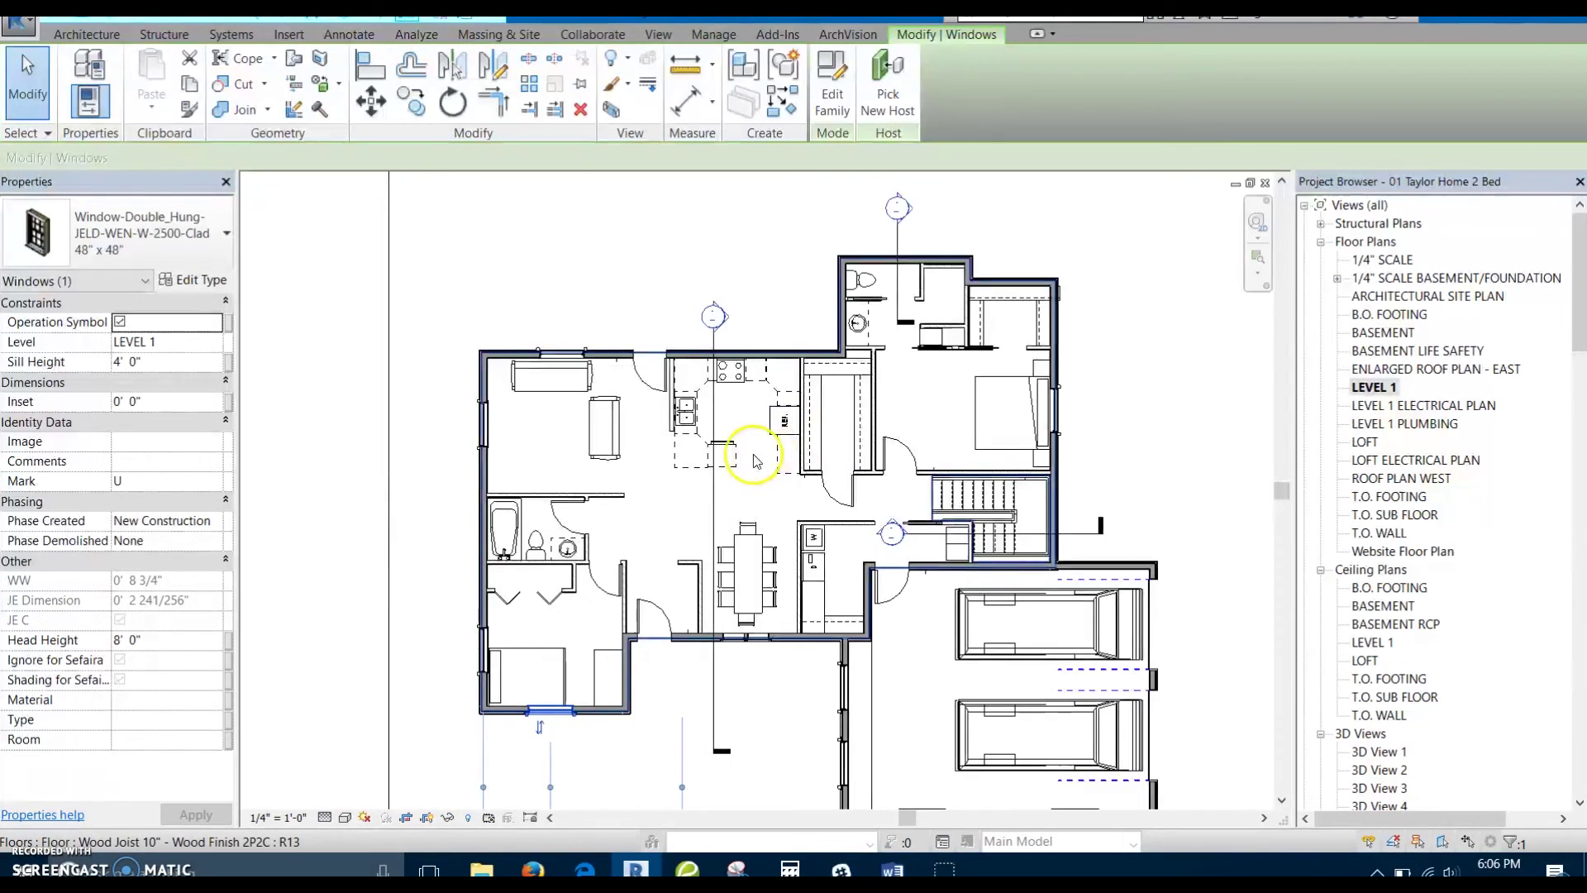
pyautogui.scroll(-2, 753, 461)
pyautogui.scroll(2, 631, 460)
pyautogui.moveTo(609, 538); pyautogui.dragTo(593, 508, button='middle')
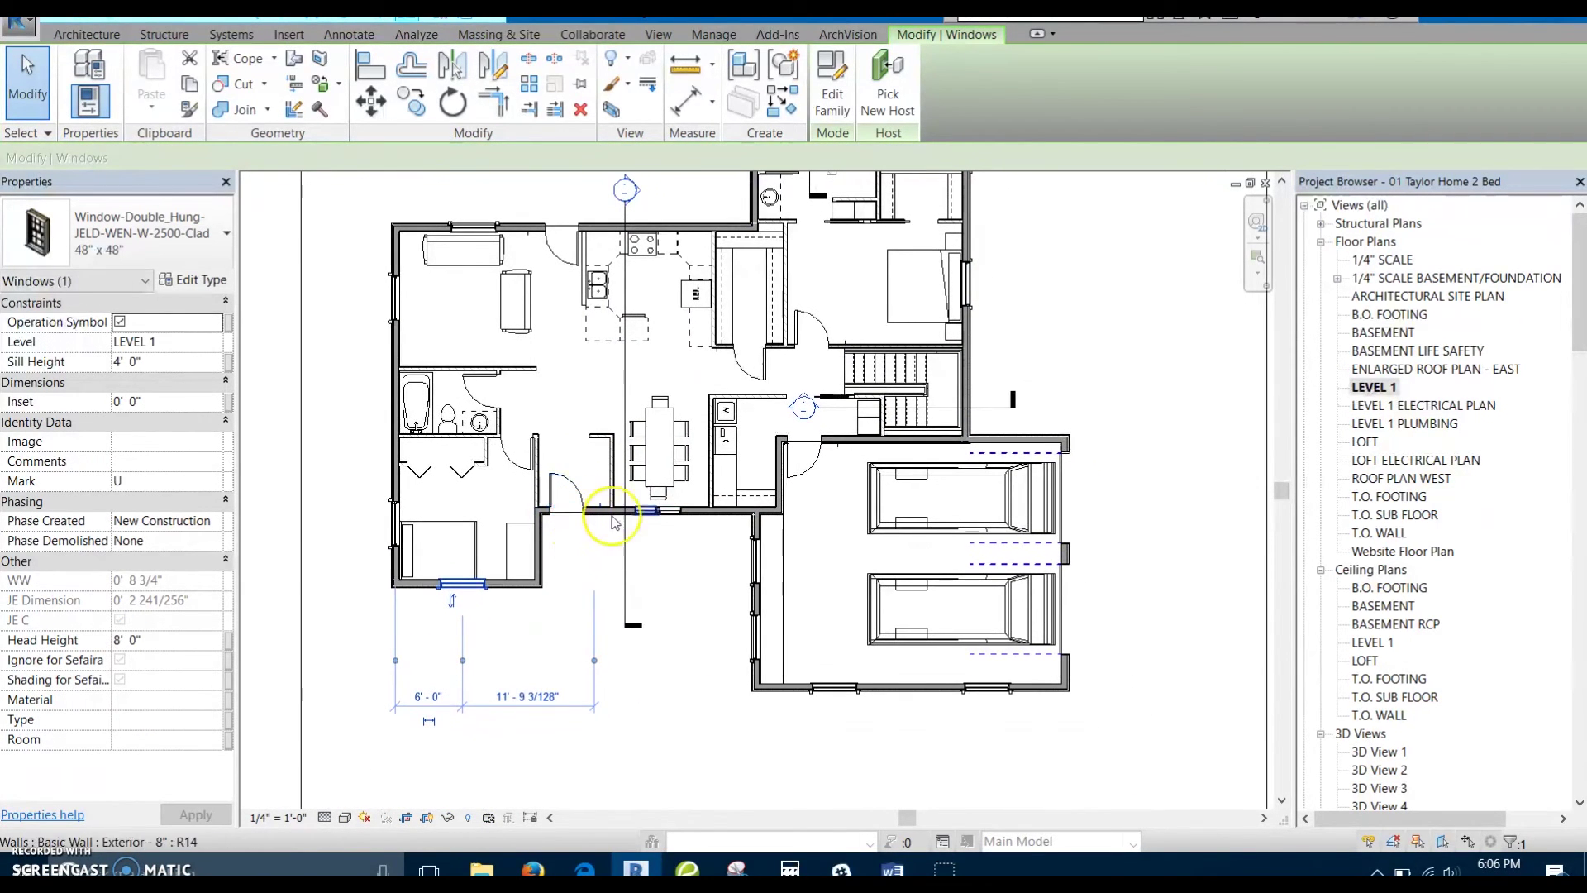
pyautogui.scroll(2, 810, 460)
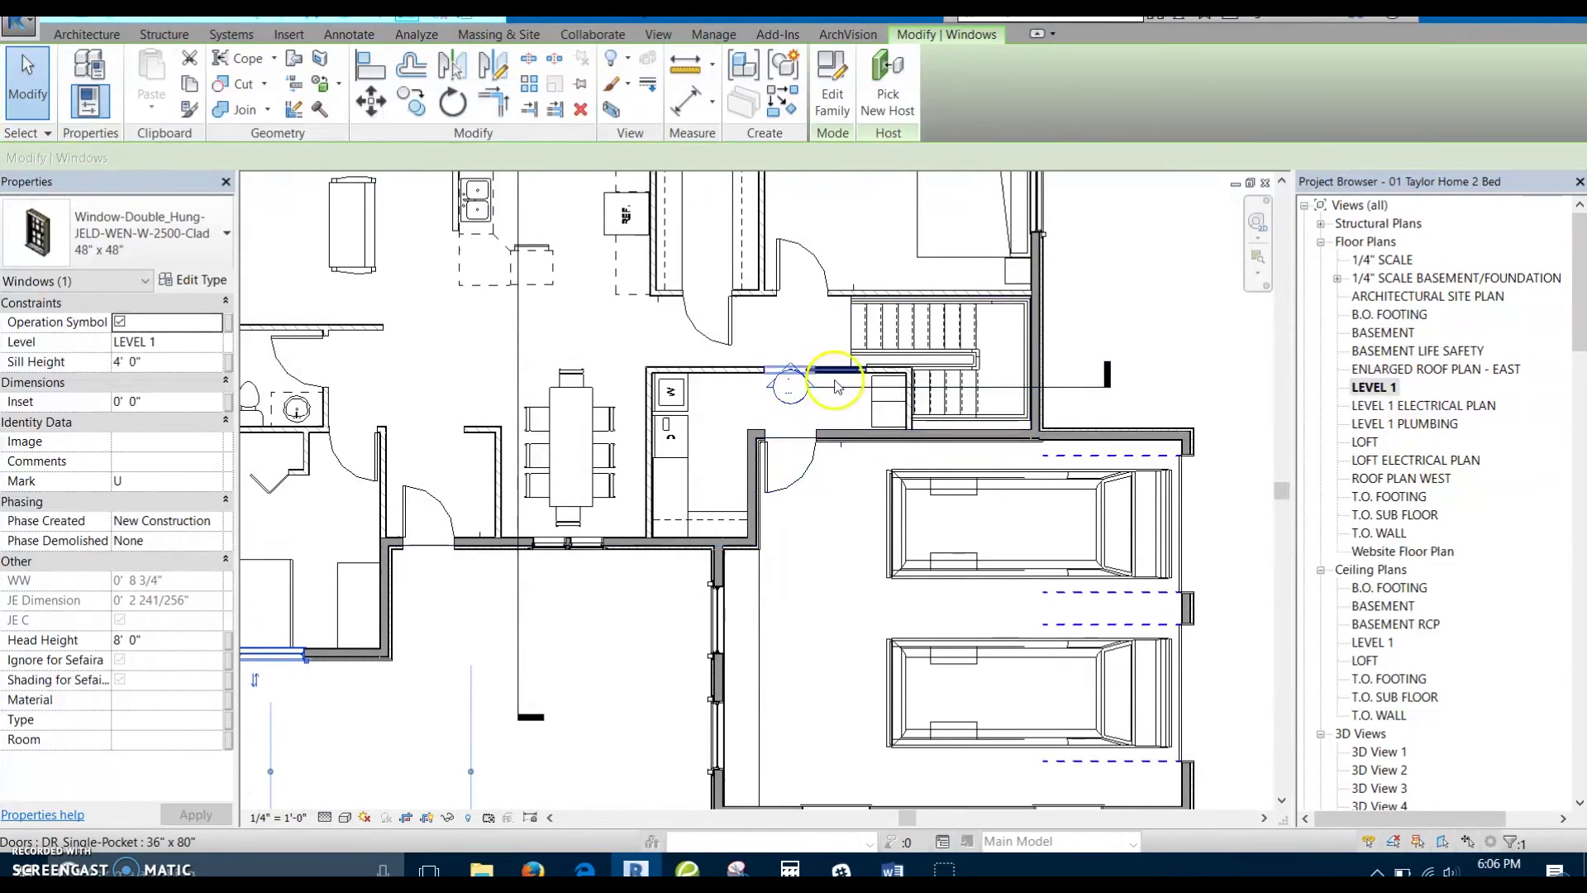
# - Select the 36" x 80" DR_Single-Pocket door beside the stair, then zoom out to the full plan
pyautogui.click(785, 369)
pyautogui.scroll(2, 770, 372)
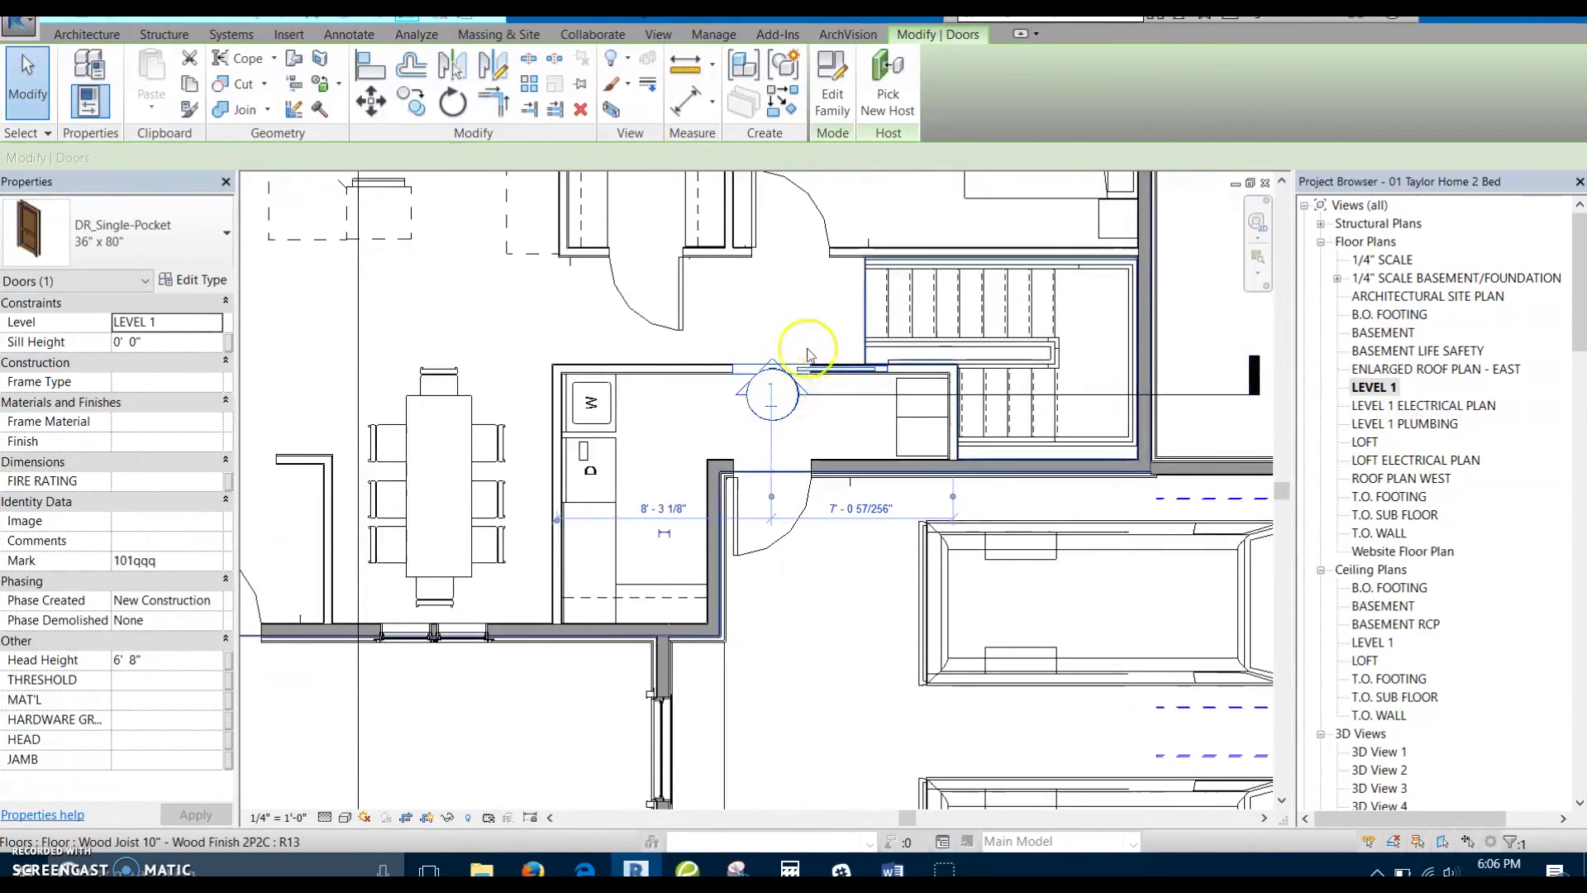
pyautogui.scroll(-2, 770, 372)
pyautogui.moveTo(772, 371); pyautogui.dragTo(841, 476, button='middle')
pyautogui.scroll(-1, 827, 446)
pyautogui.scroll(-2, 921, 533)
pyautogui.scroll(-2, 856, 492)
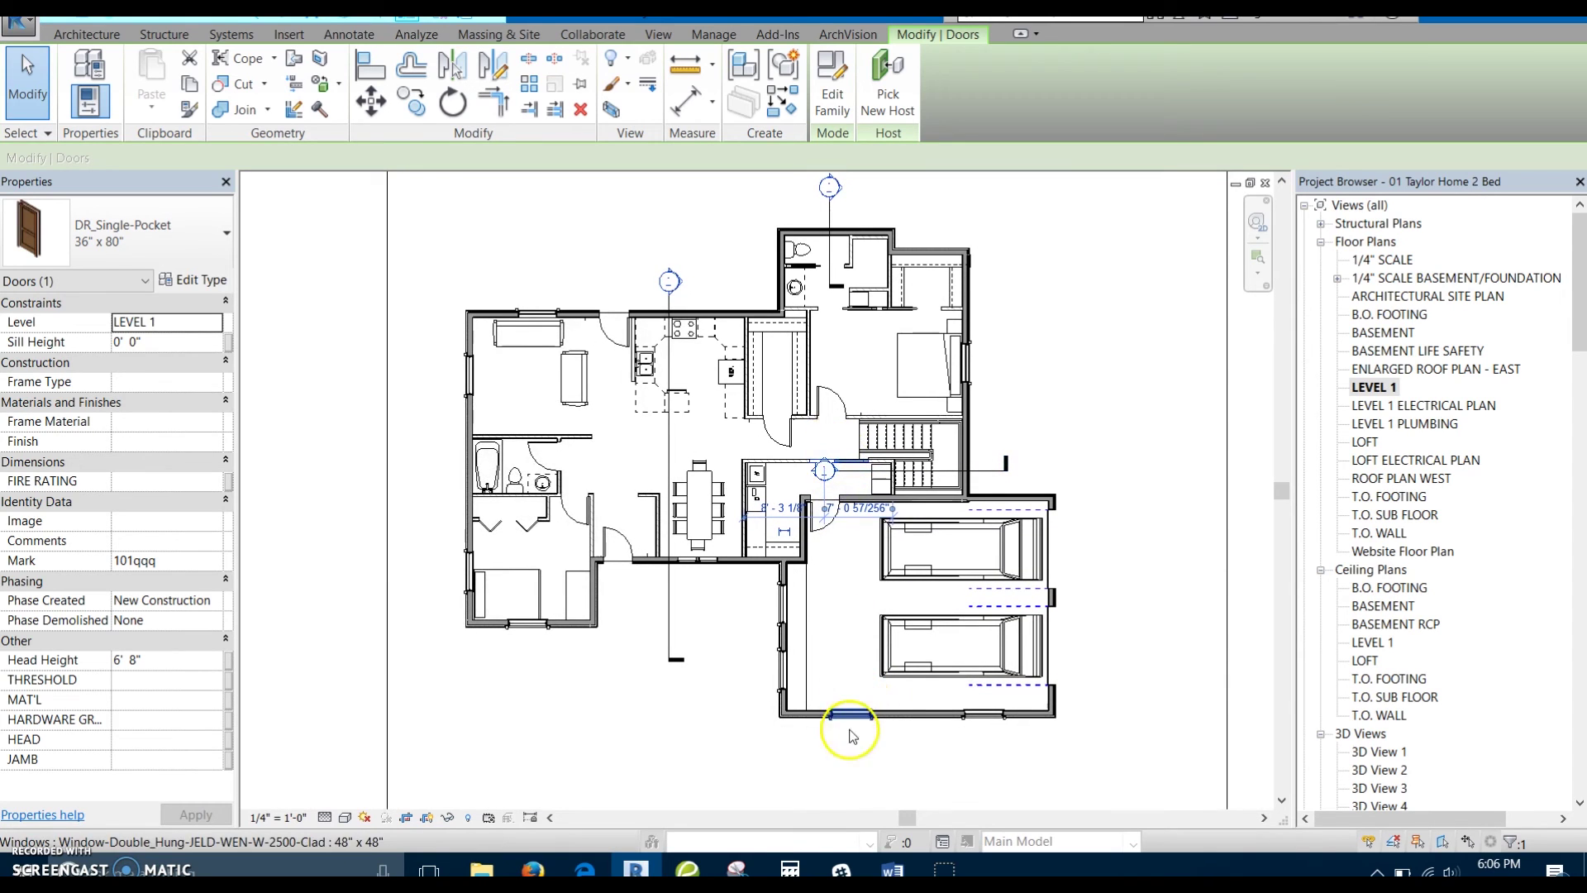